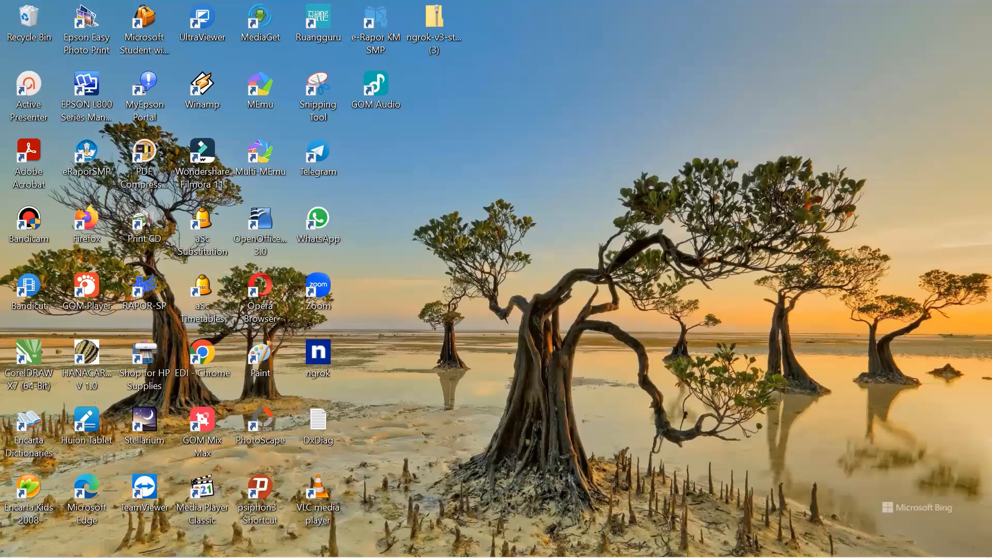
Open aSc Timetables, create a new timetable file, and continue past the timetable wizard's welcome page
mouse_move(13, 553)
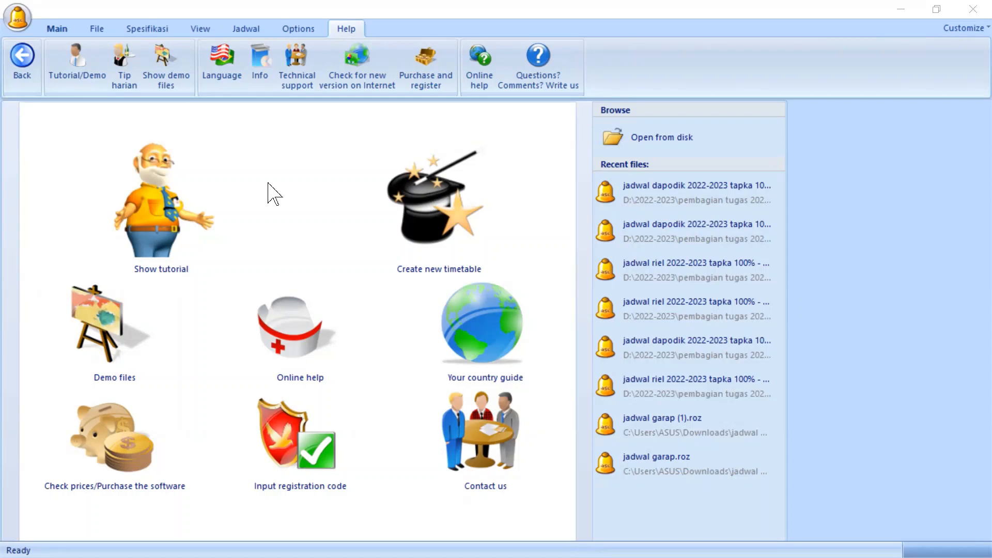
click(96, 29)
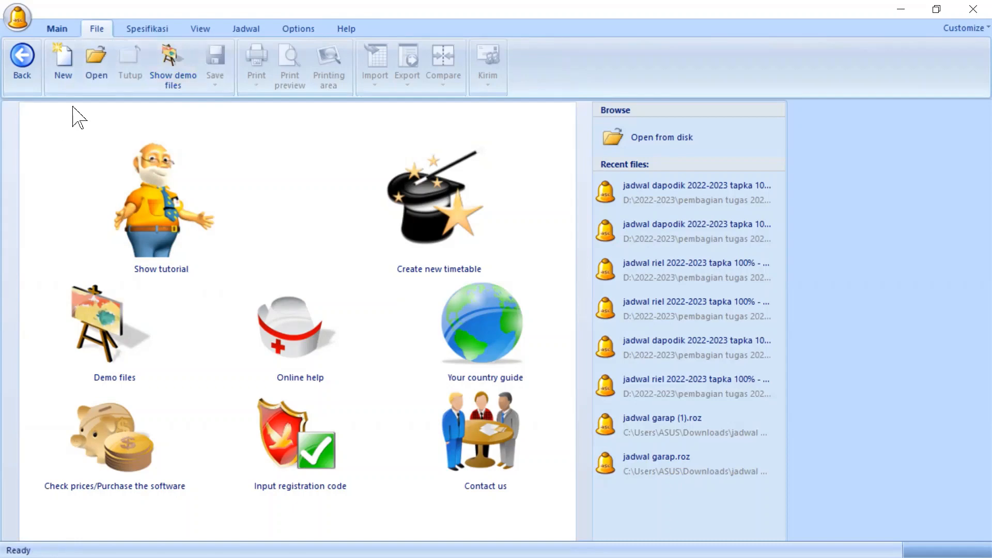
click(66, 75)
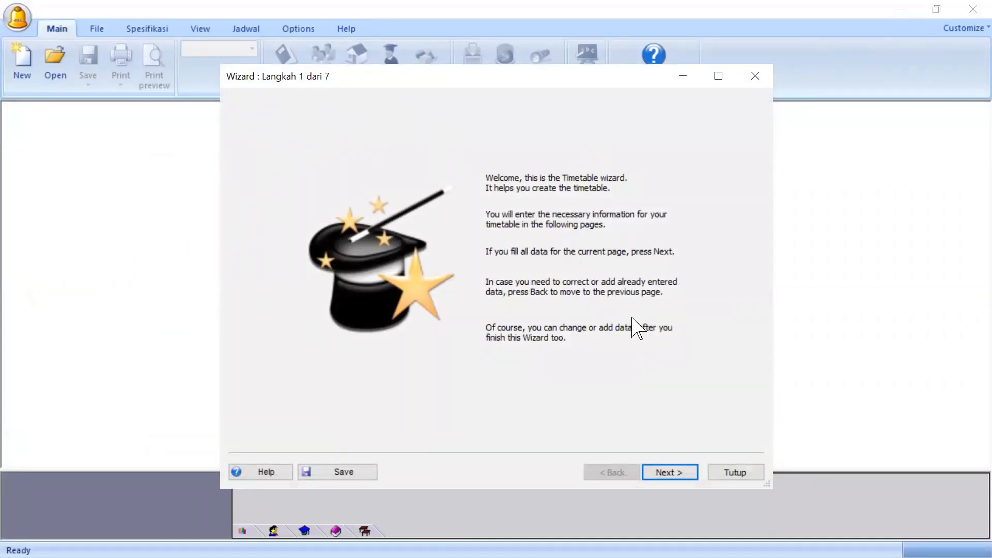
click(679, 473)
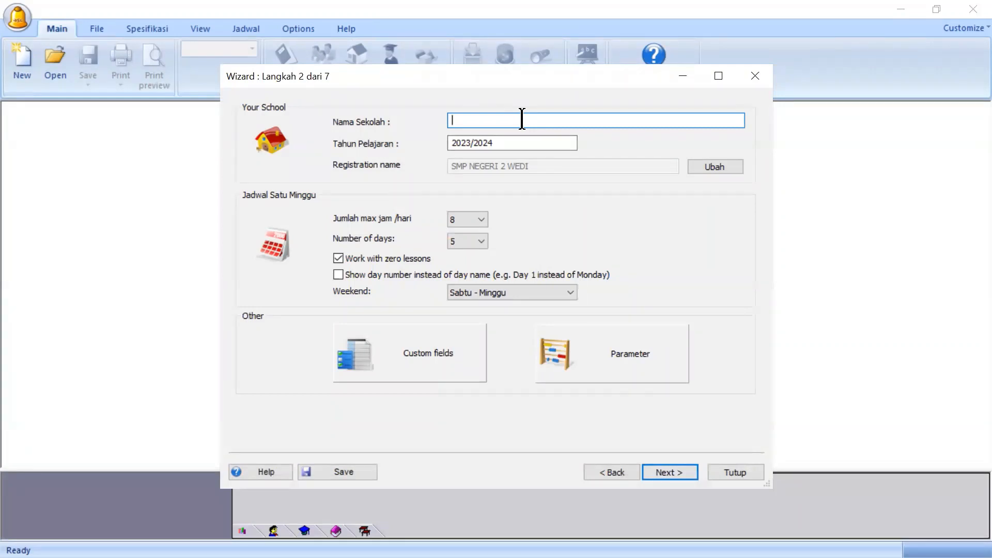
Enter SMP NEGERI 2 as the school name, set the number of days to 6, and proceed to the subjects page
text(SMP NEGERI 2)
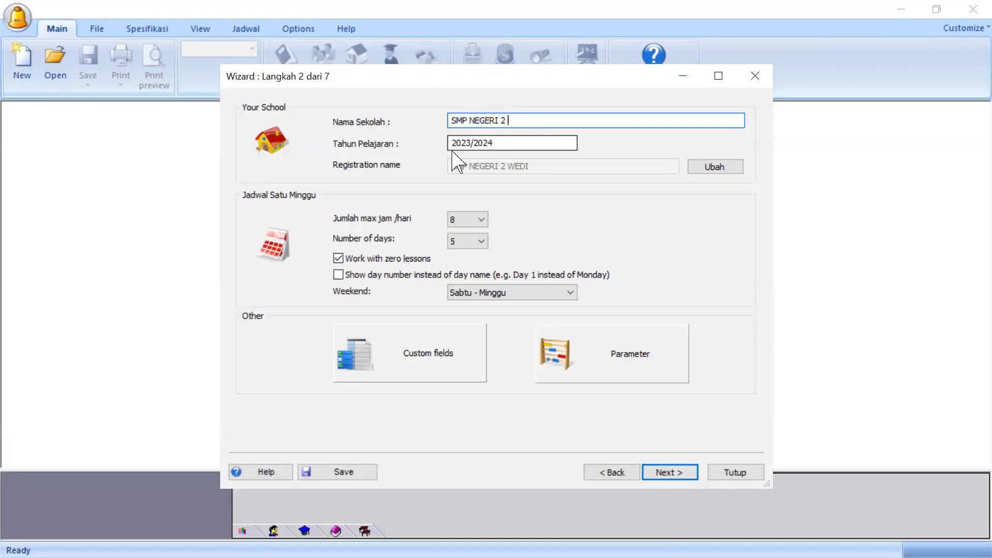
click(503, 142)
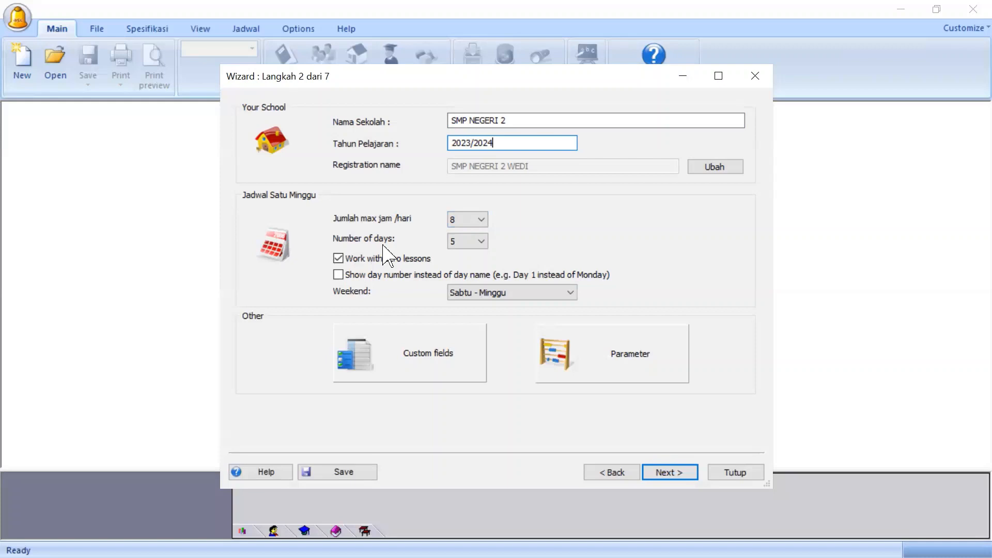
click(482, 242)
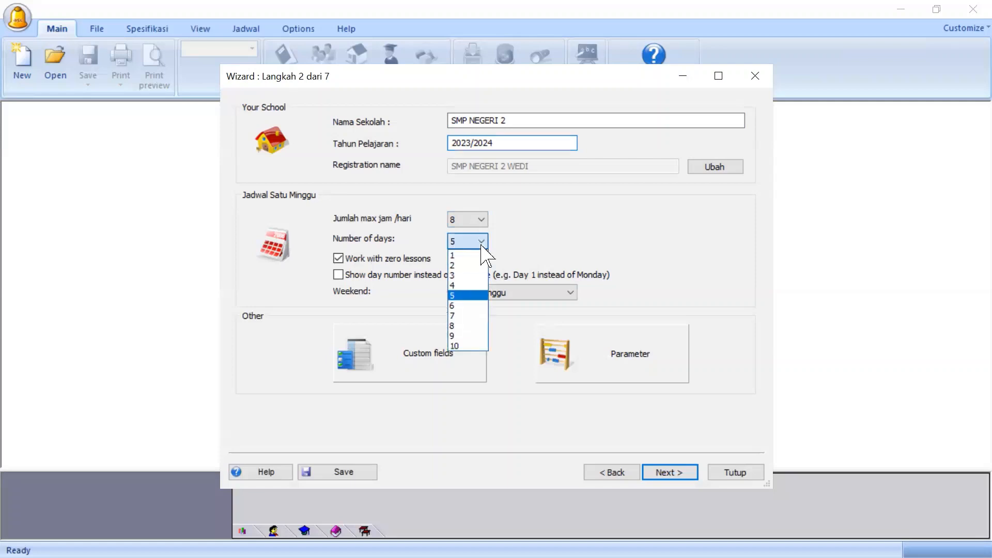
click(474, 306)
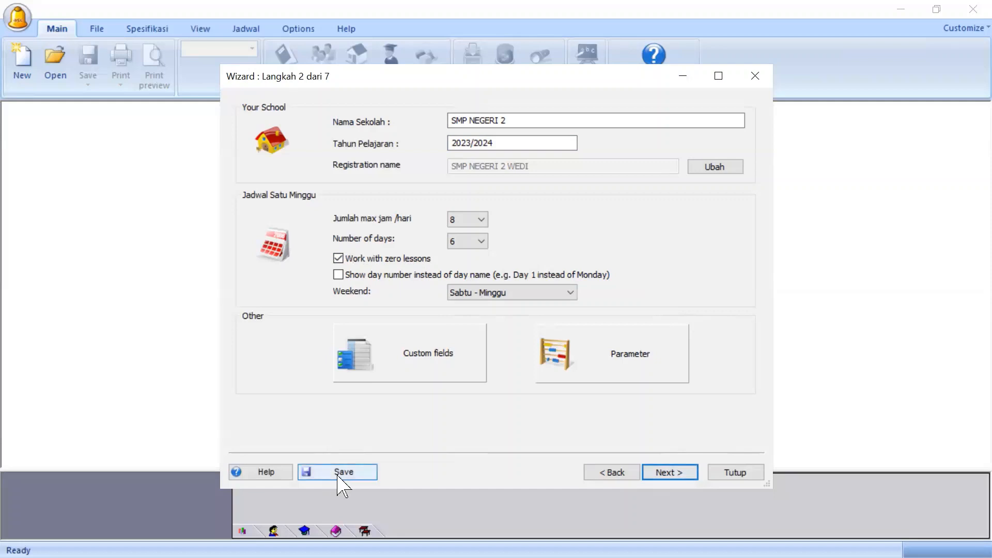
click(680, 476)
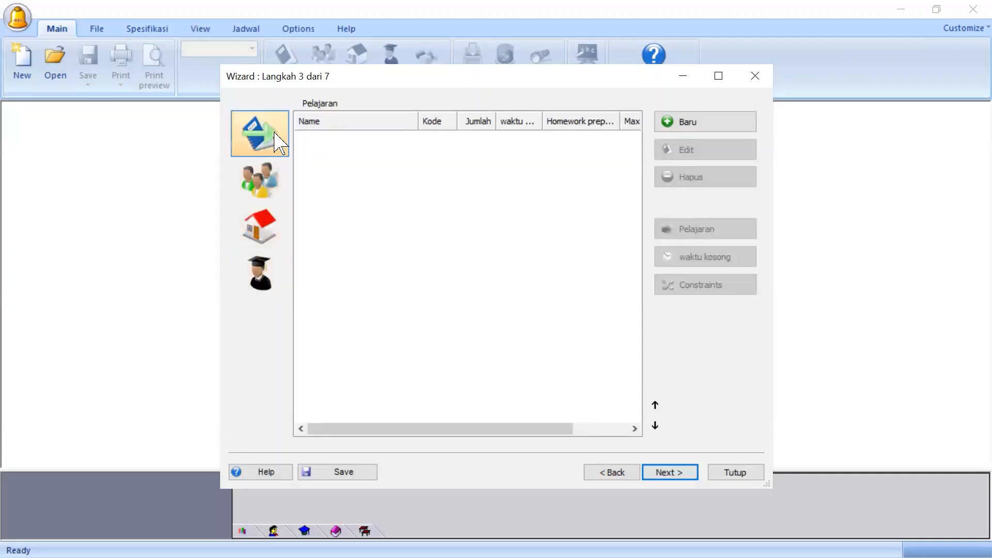
Create a new subject named PENDIDIKAN AGAMA DAN BUDI PEKERTI and shorten its code to PA
click(714, 130)
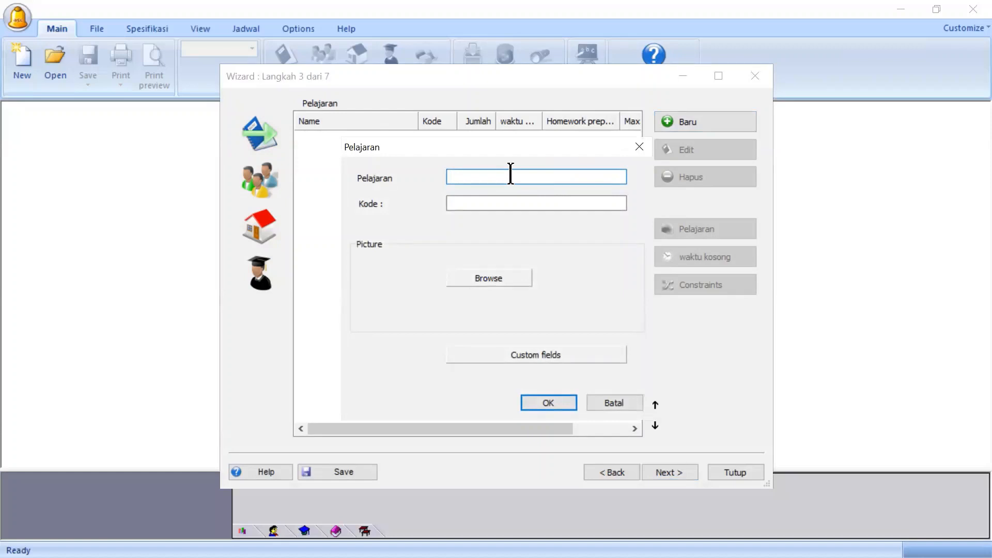
text(PENDIDIKAN)
text(AGAMA DAN BU)
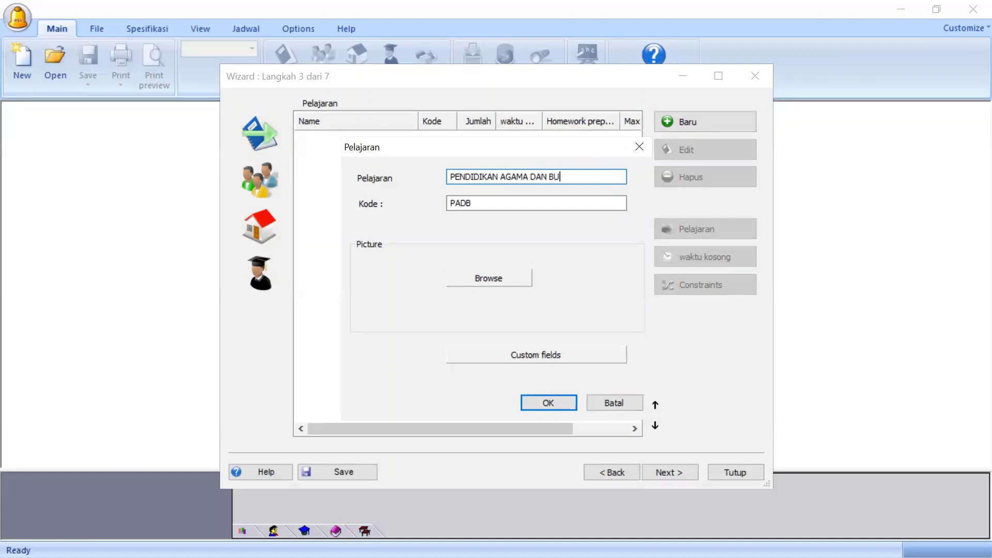
text(DI PEKERTI)
click(483, 202)
key(BackSpace)
key(BackSpace)
key(BackSpace)
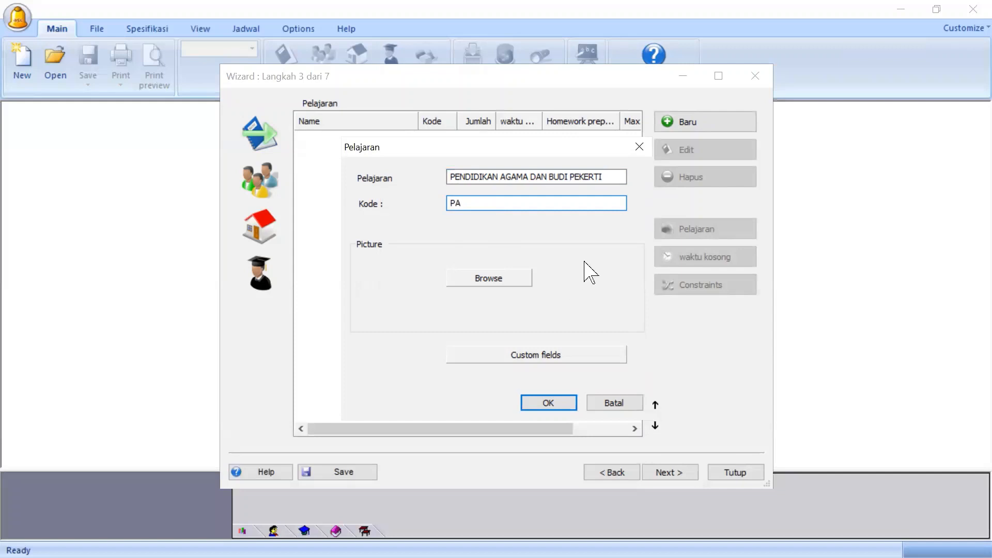
Check the picture library and the custom fields for the new subject, and save the subject
click(501, 279)
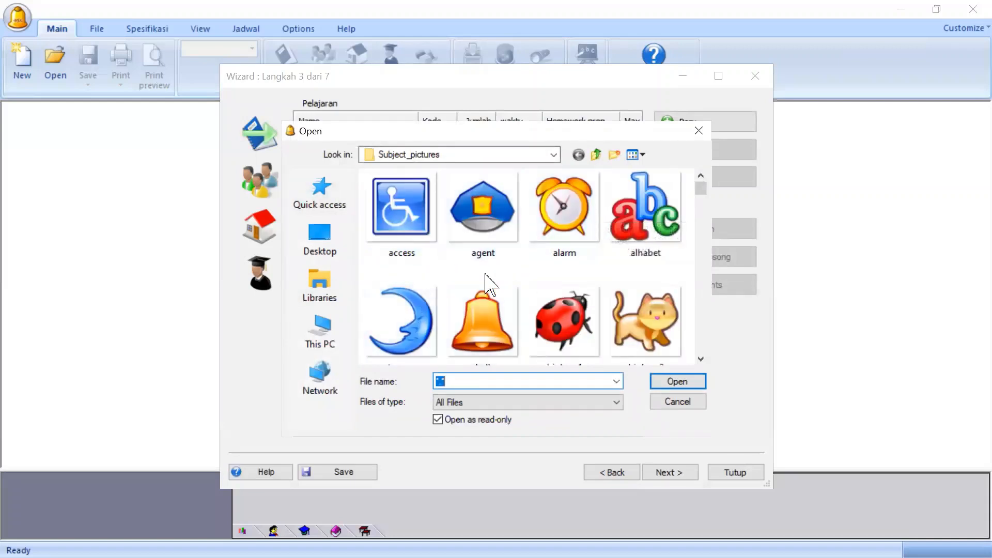
click(687, 405)
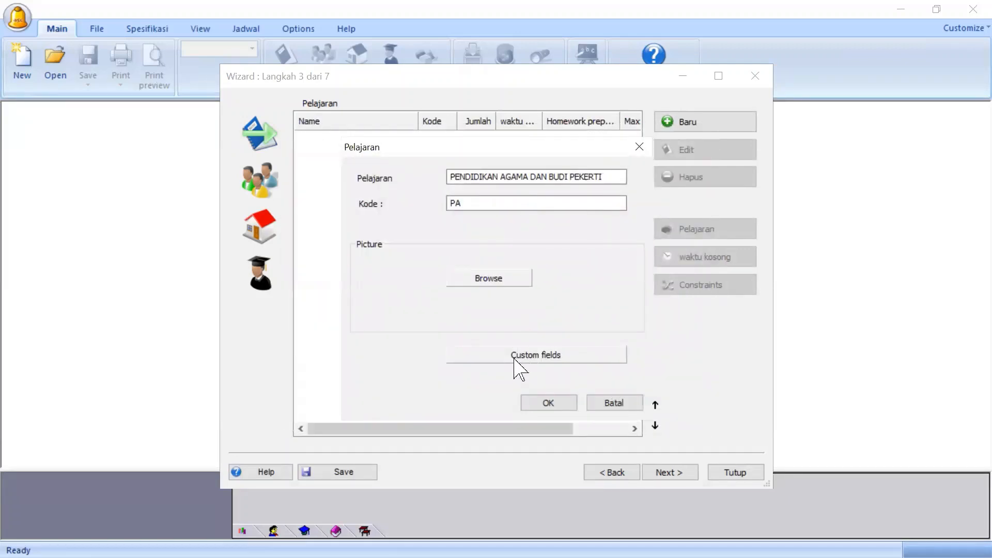
click(515, 358)
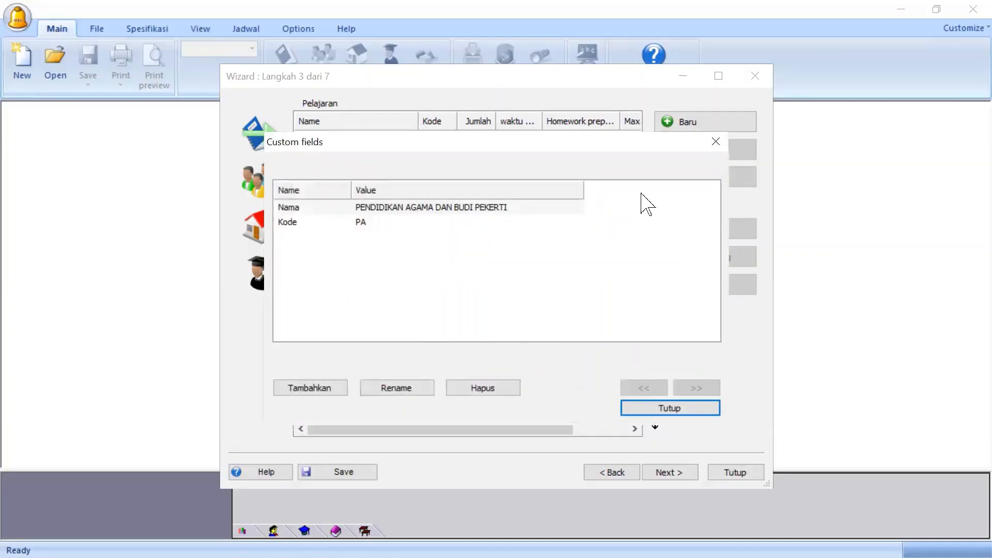
click(715, 143)
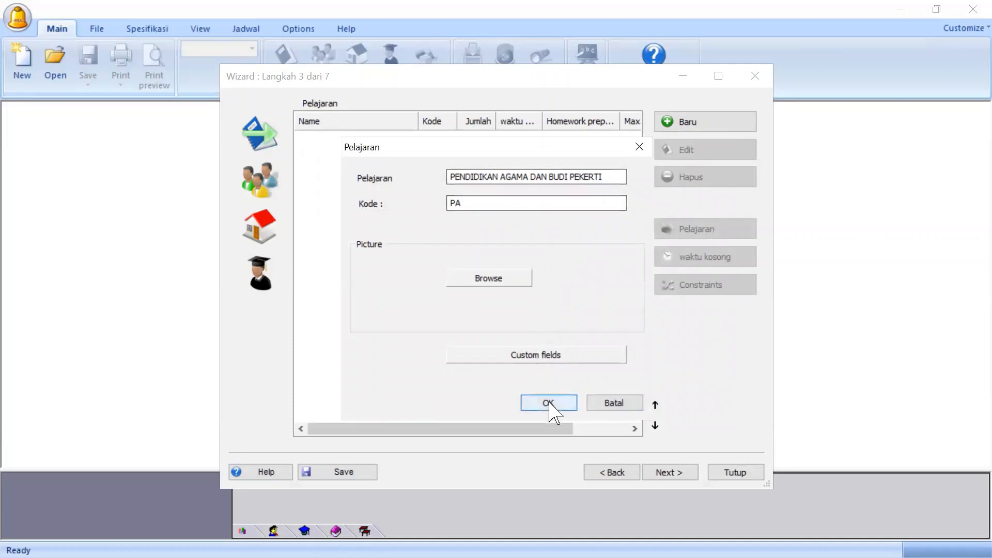
click(549, 404)
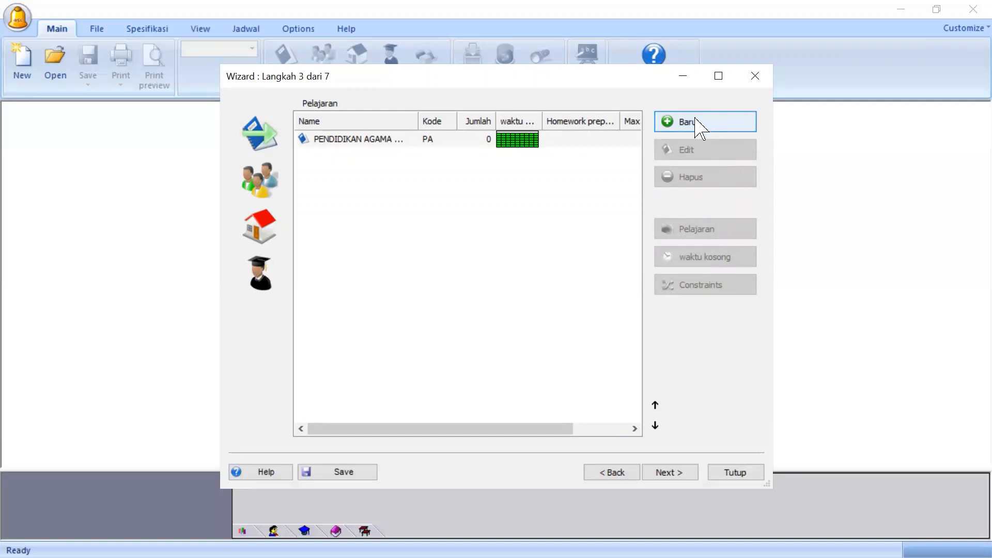
Add a second subject named PPKn with the code PKn
click(699, 128)
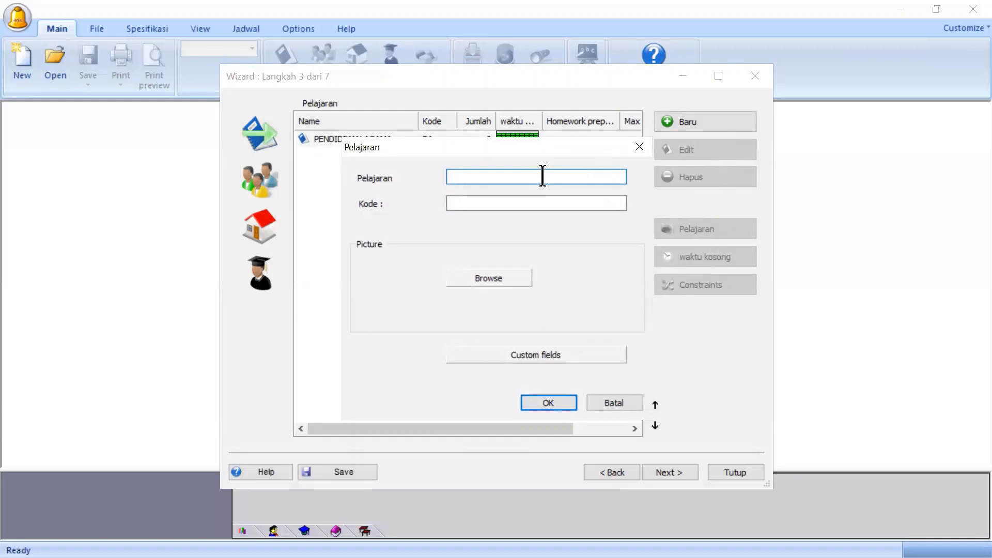
text(PPKn)
click(474, 203)
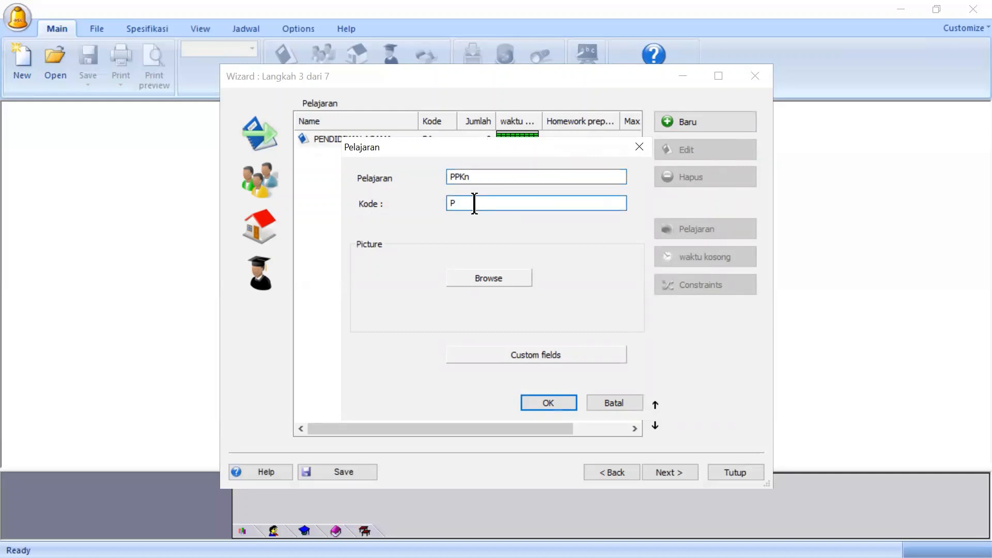
text(PKn)
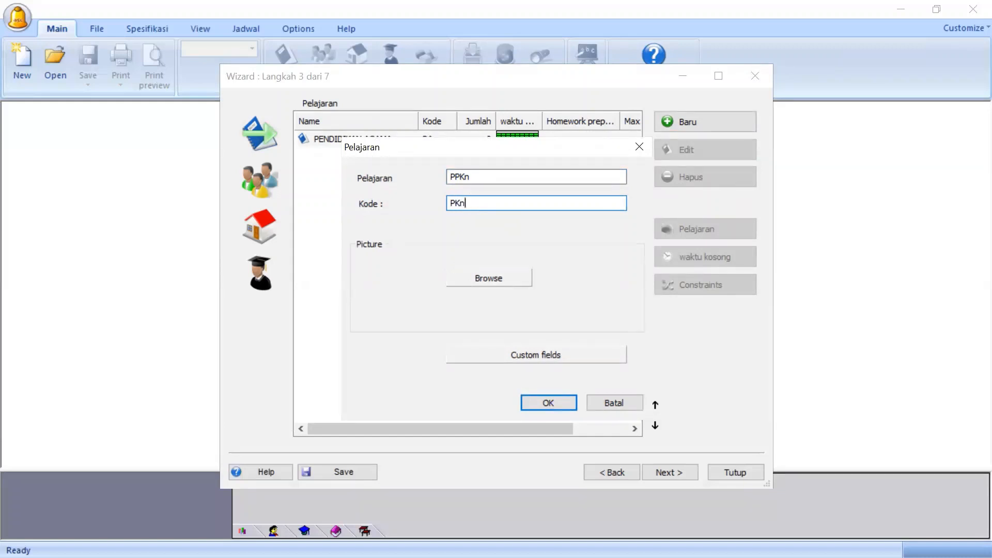
click(554, 405)
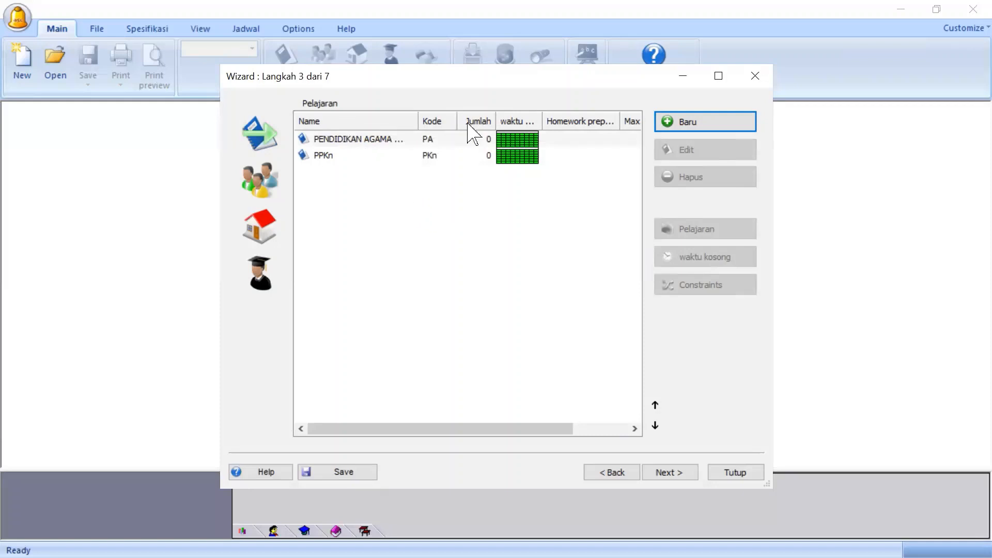
Change the code of the subject PENDIDIKAN AGAMA DAN BUDI PEKERTI to PA & B
click(453, 138)
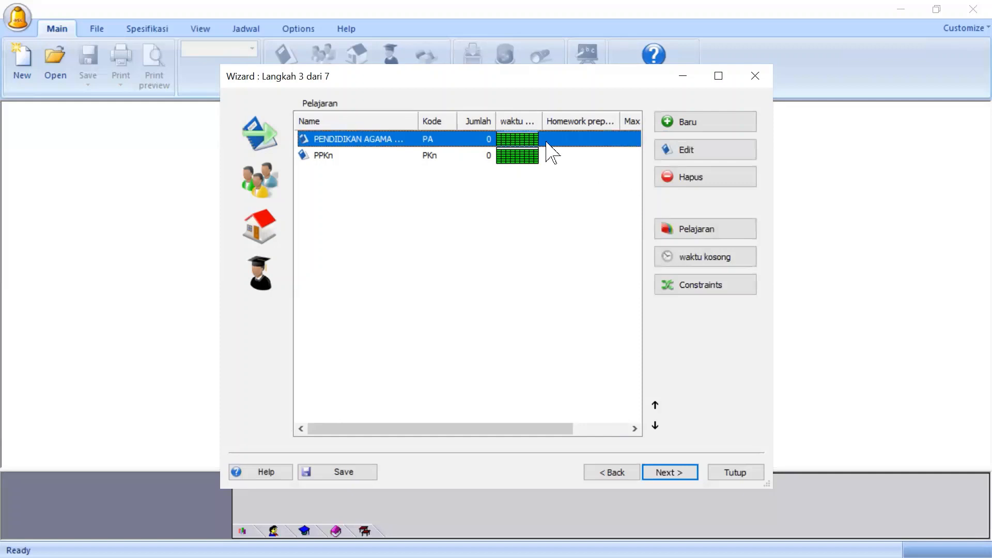
click(726, 156)
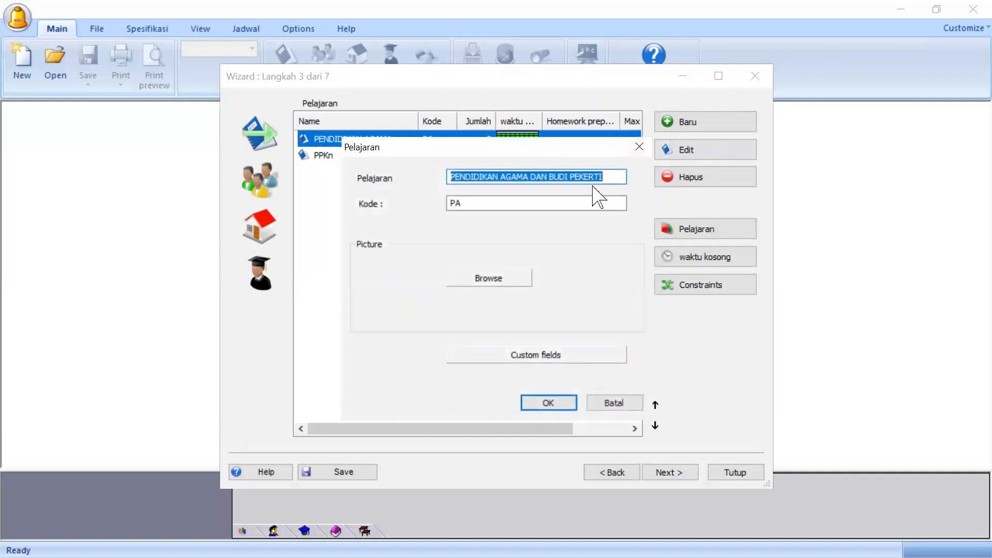
click(478, 203)
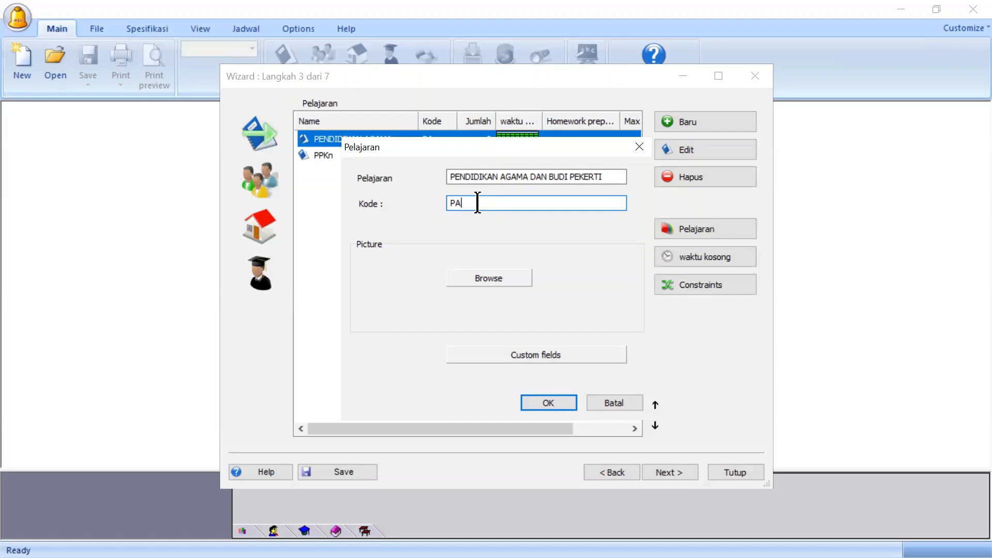
text(&)
key(BackSpace)
text(&B)
click(545, 409)
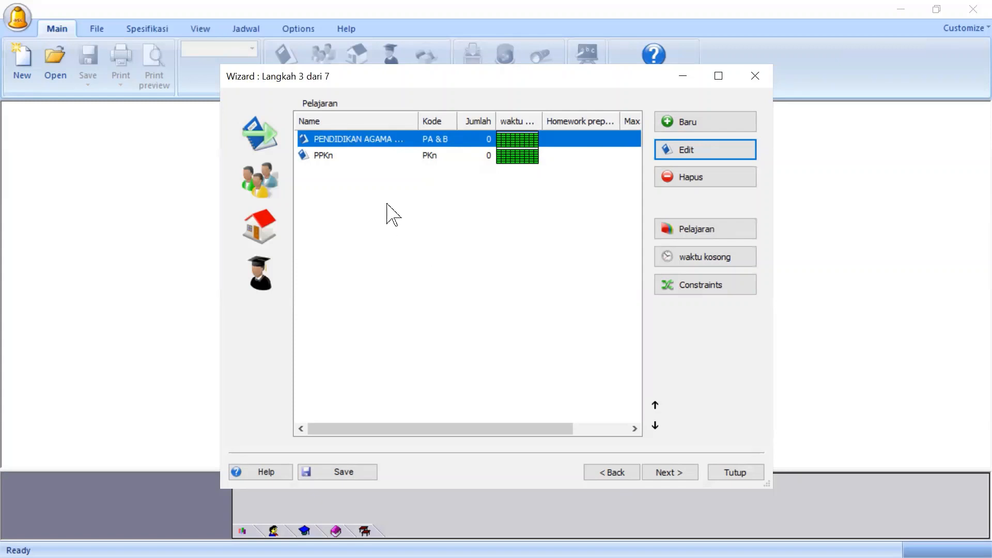
Move PPKn above the religion subject in the subject list, and move it back below
click(376, 157)
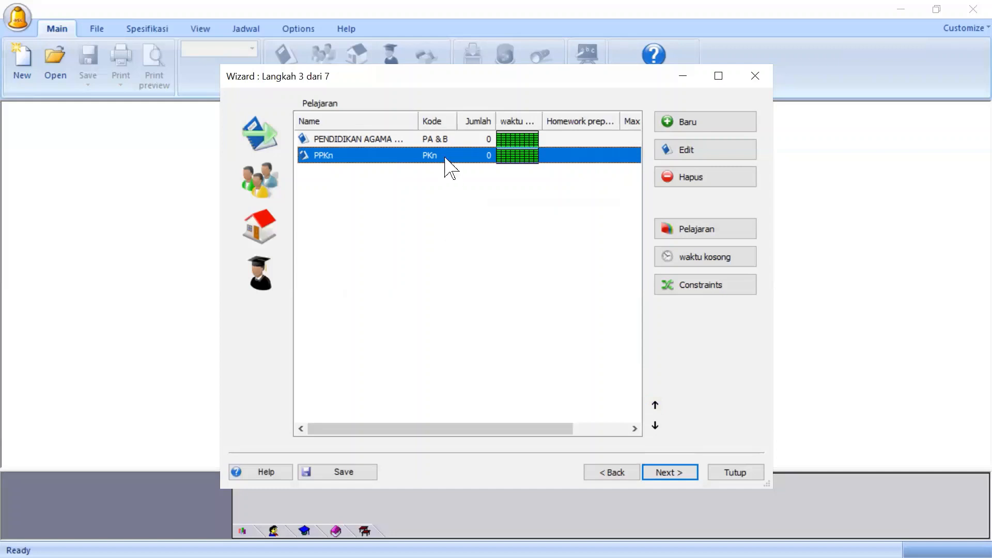
click(655, 405)
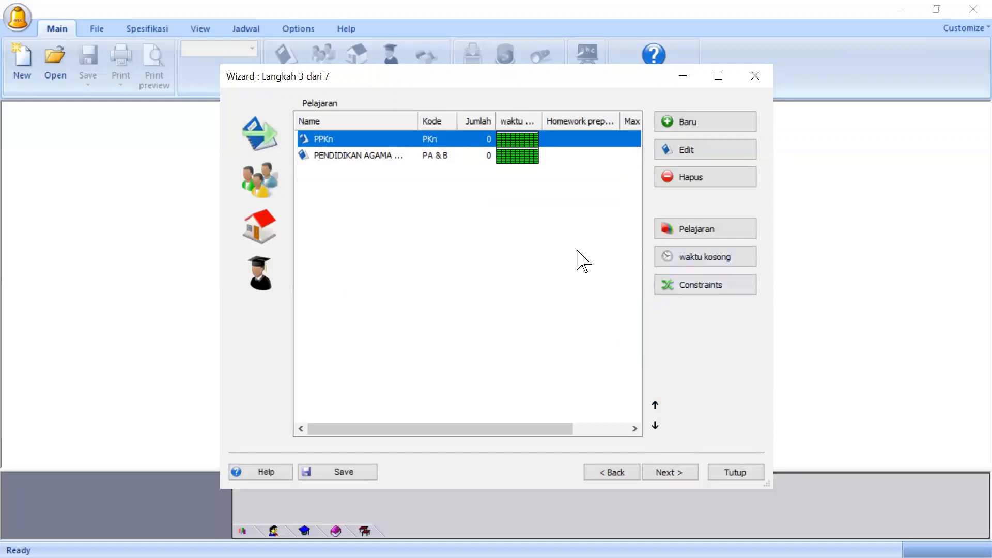
click(654, 428)
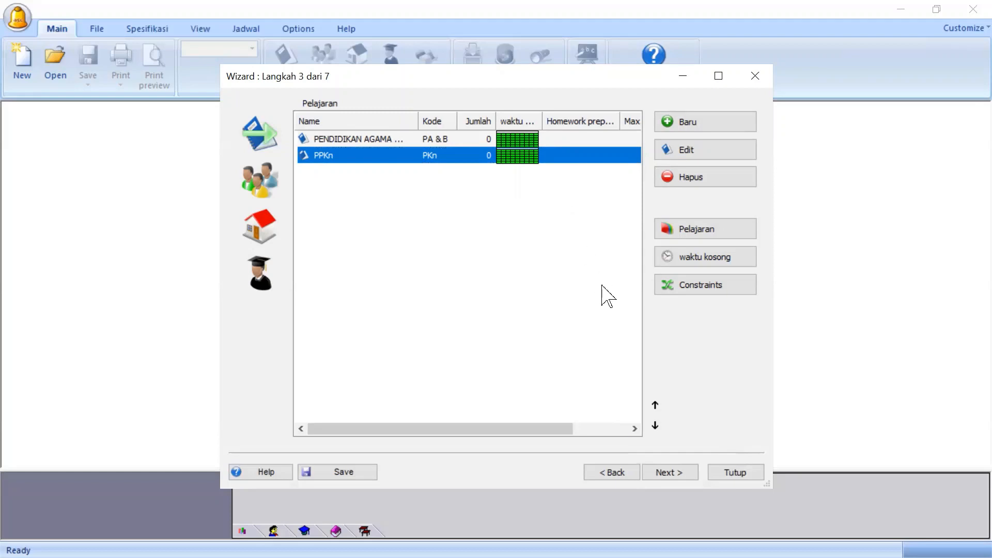
Proceed to the wizard's classes page and add a class named 7A
click(680, 473)
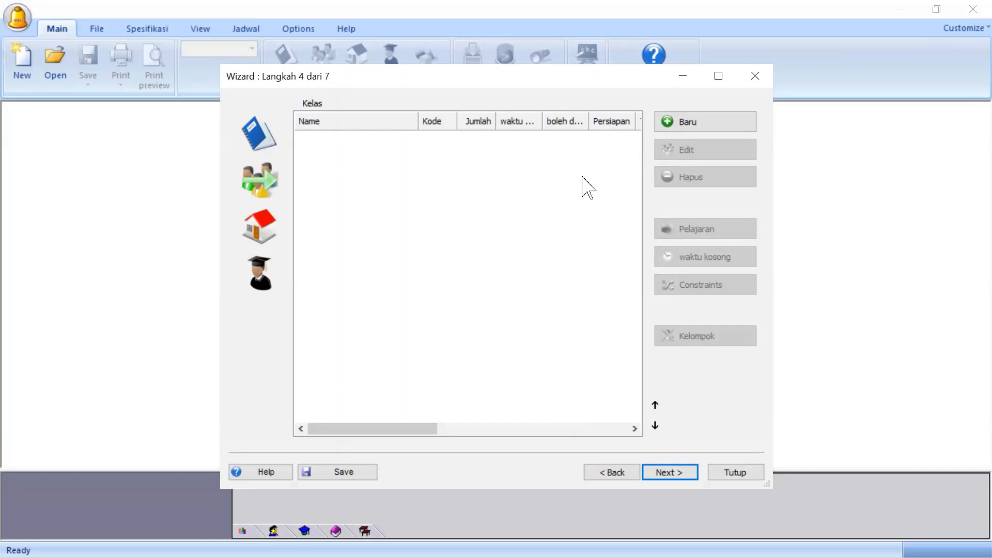
click(711, 134)
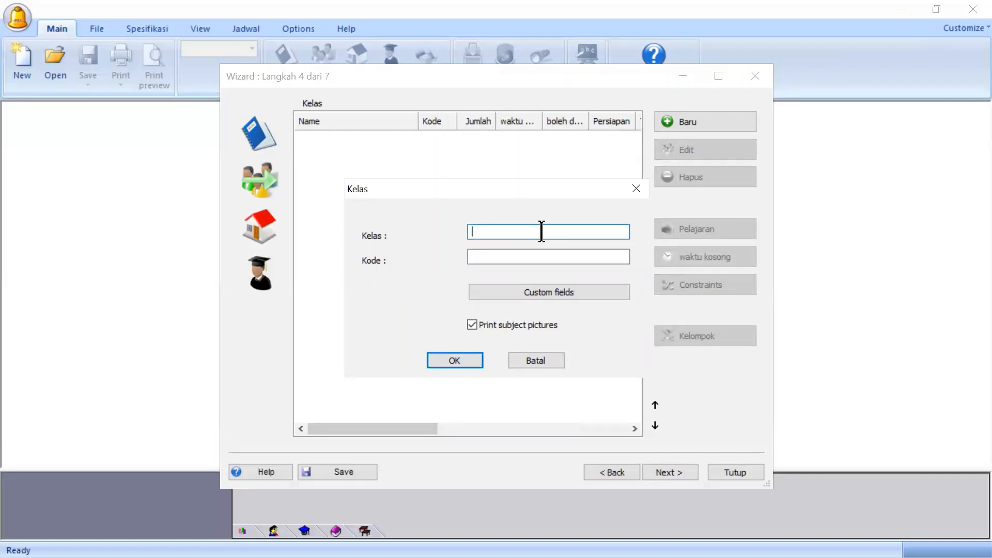
text(7A)
click(459, 362)
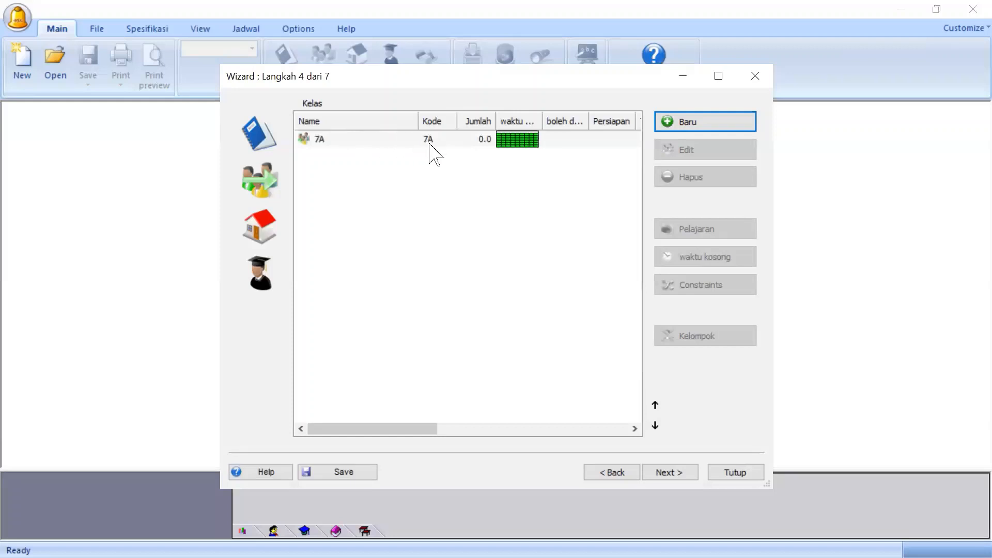
Add a second class named 7B and proceed to the wizard's classrooms page
click(698, 135)
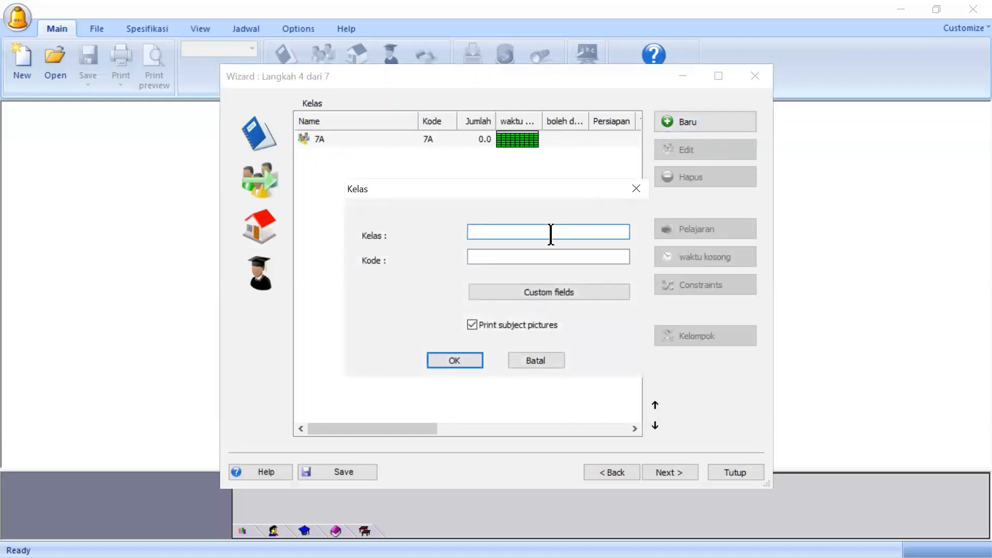
text(7B)
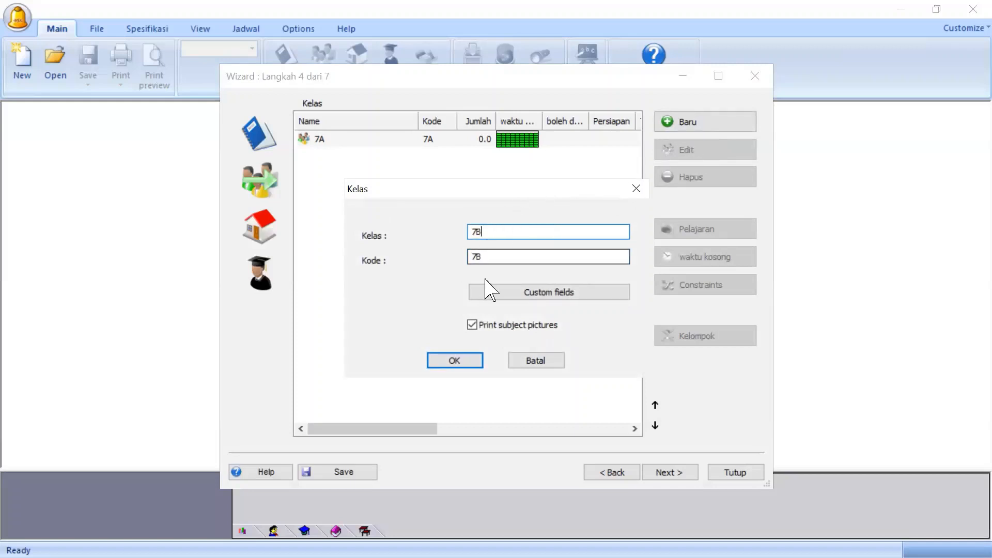
click(443, 361)
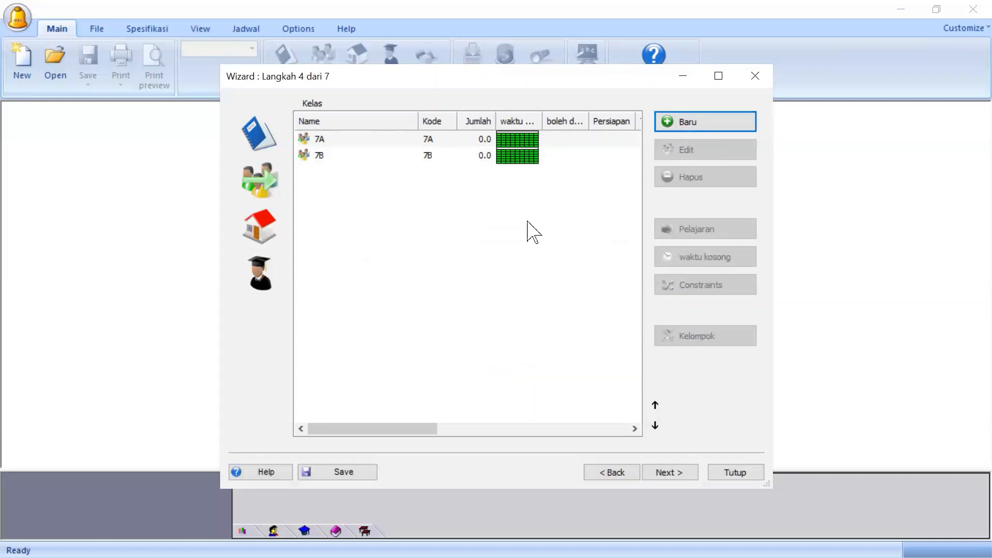
click(666, 474)
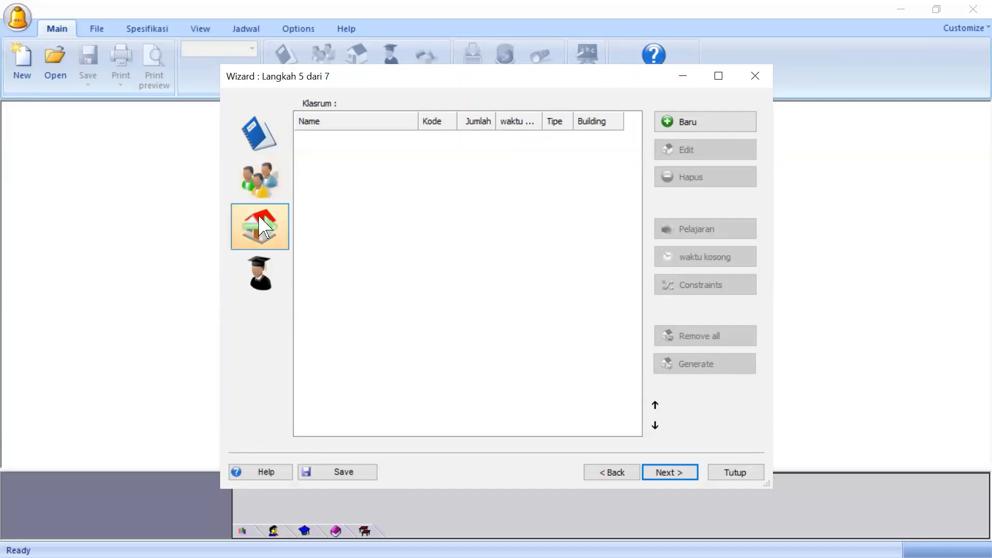
Proceed to the wizard's teachers page and start a new teacher, entering the teacher's name and the code 1
click(670, 472)
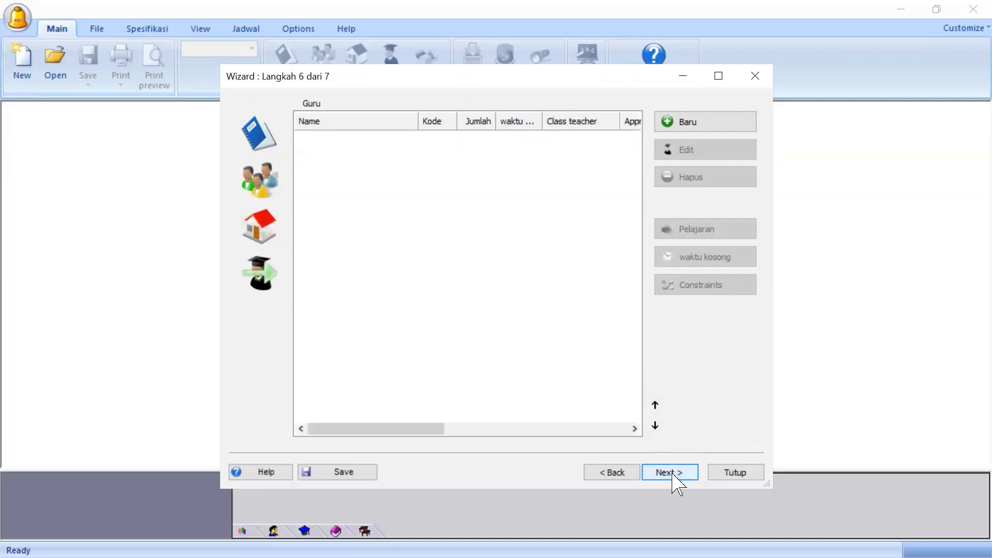
click(732, 125)
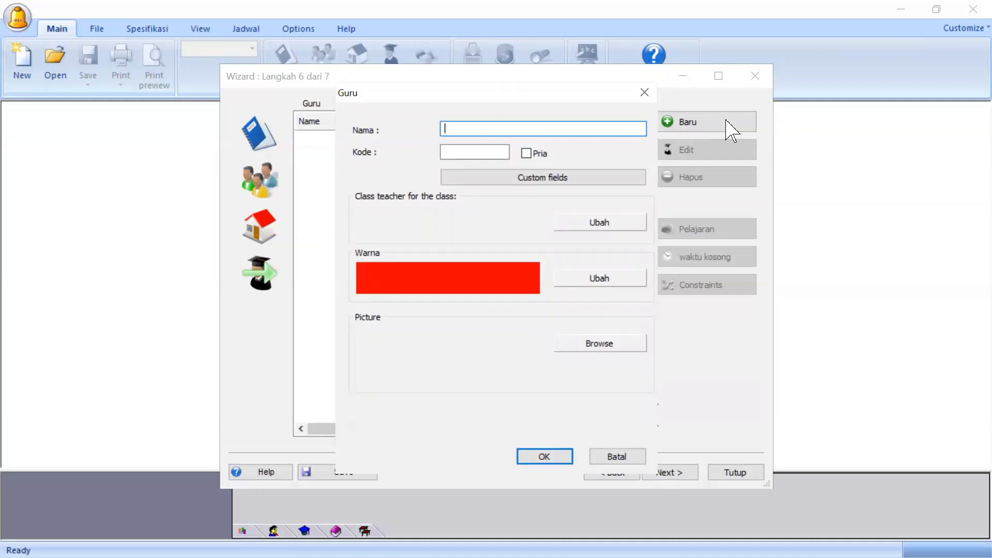
text(AGUS)
click(470, 153)
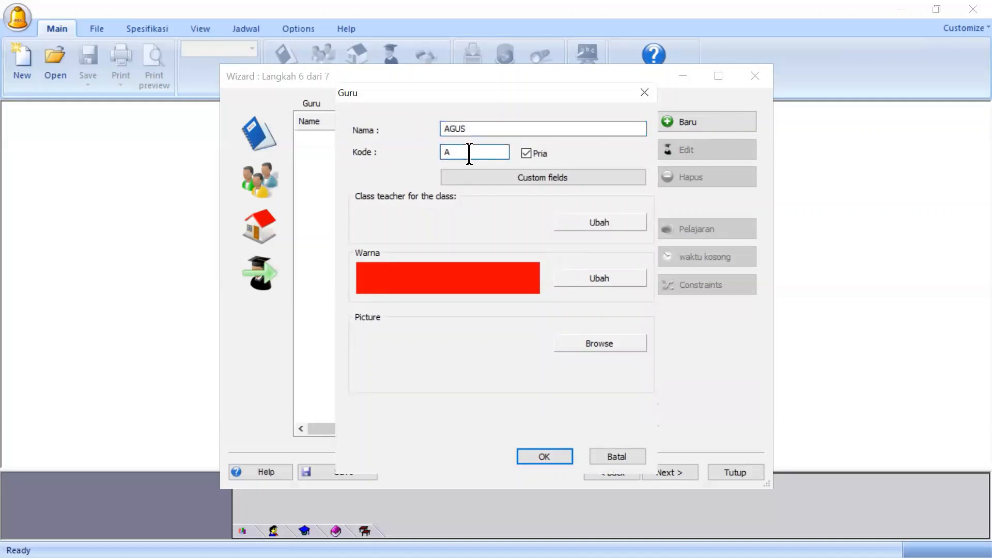
key(BackSpace)
text(1)
Set the new teacher's colour to the basic spring green with red 0, green 255 and blue 128
click(594, 279)
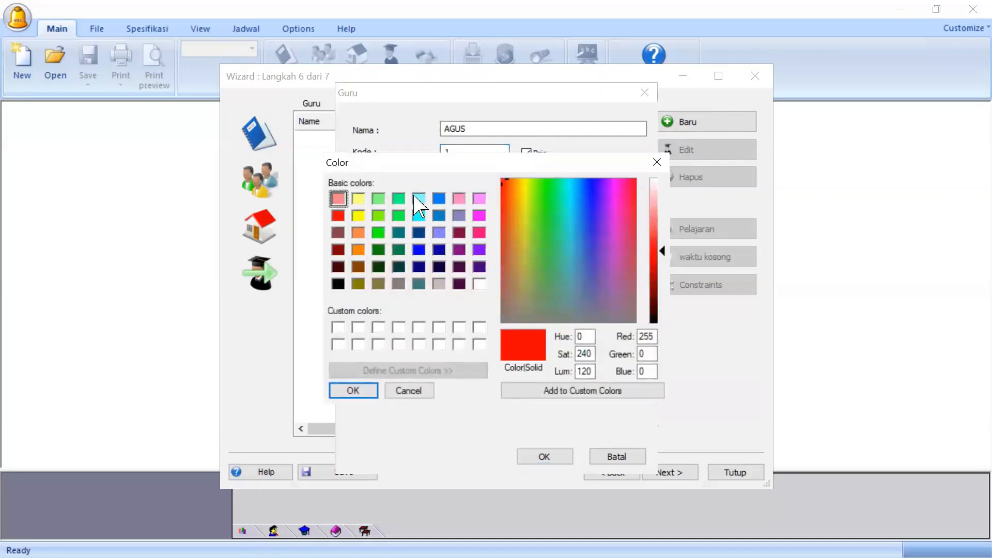
click(398, 199)
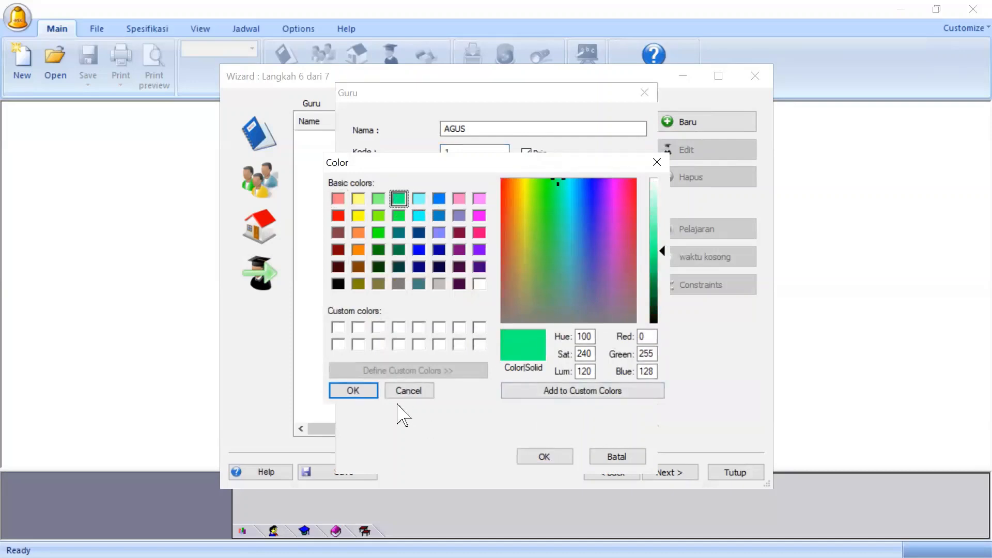
click(350, 391)
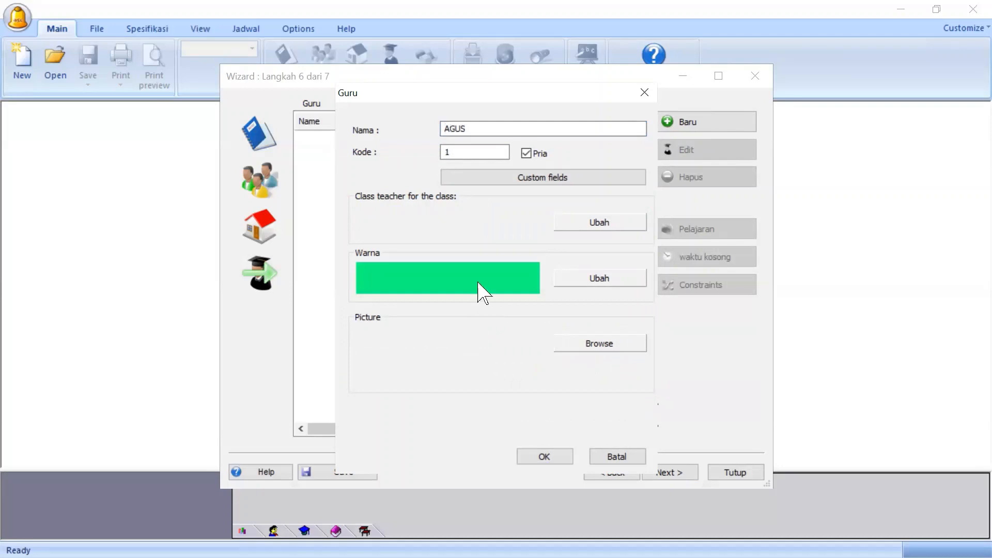
click(592, 344)
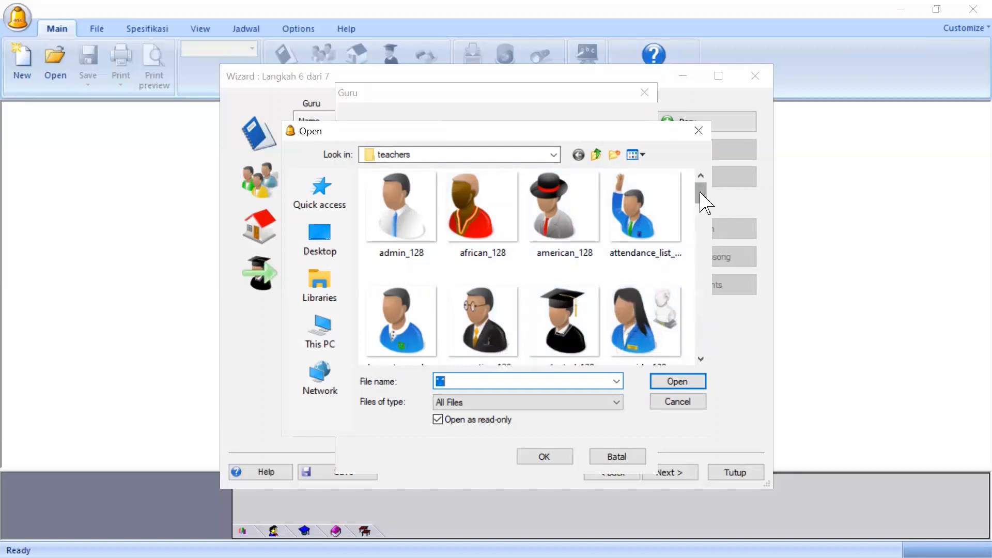
drag(705, 204, 688, 162)
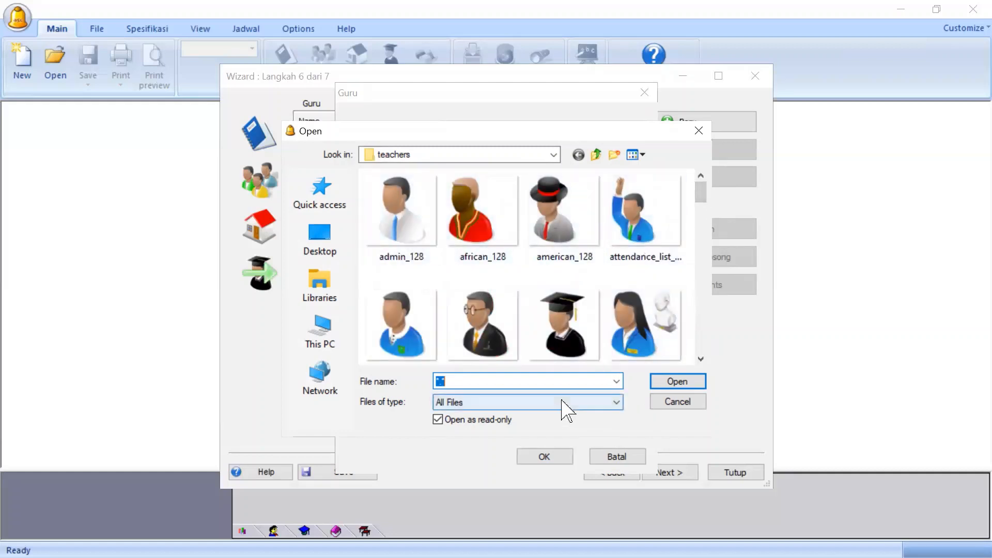
click(692, 407)
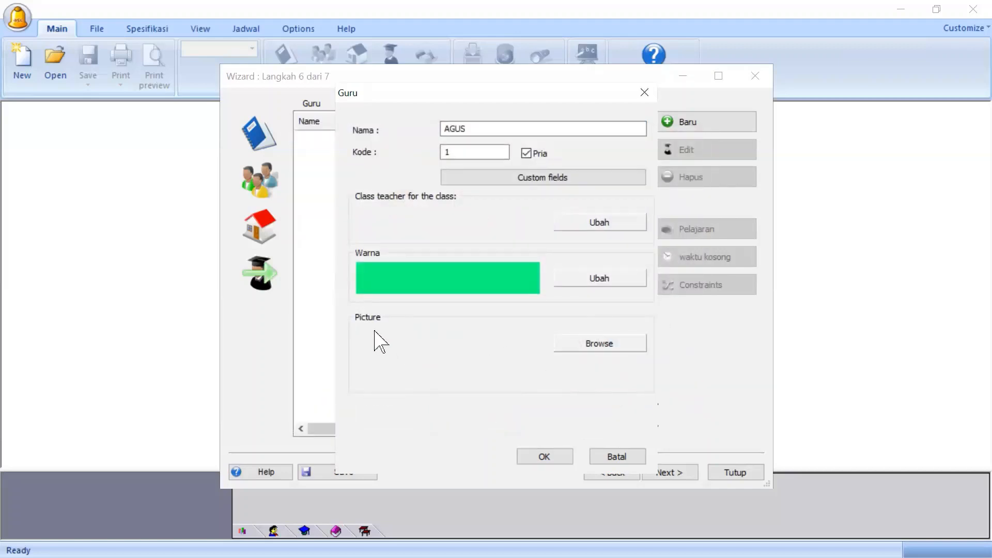
Save the teacher and start a new lesson for this teacher with the subject PPKn and class 7A
click(546, 457)
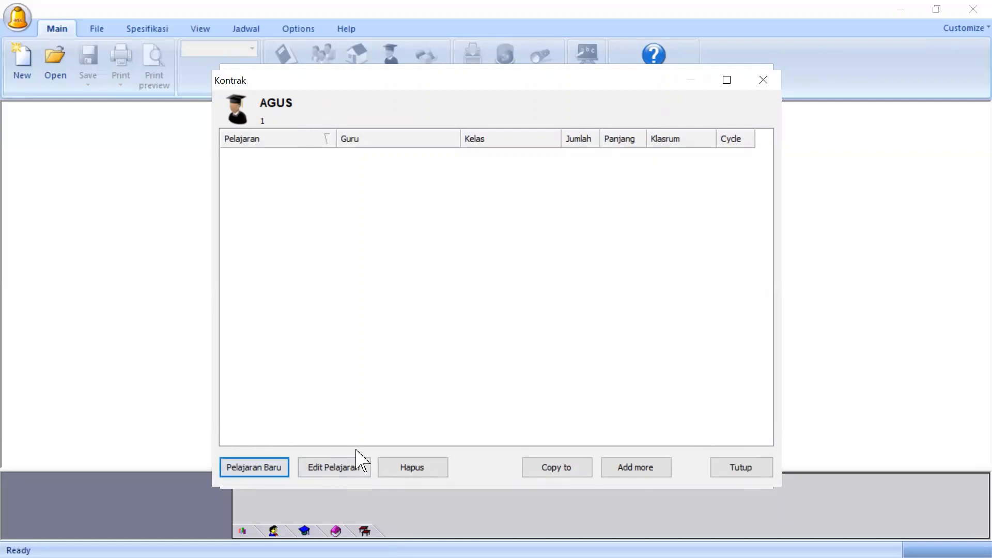
click(247, 470)
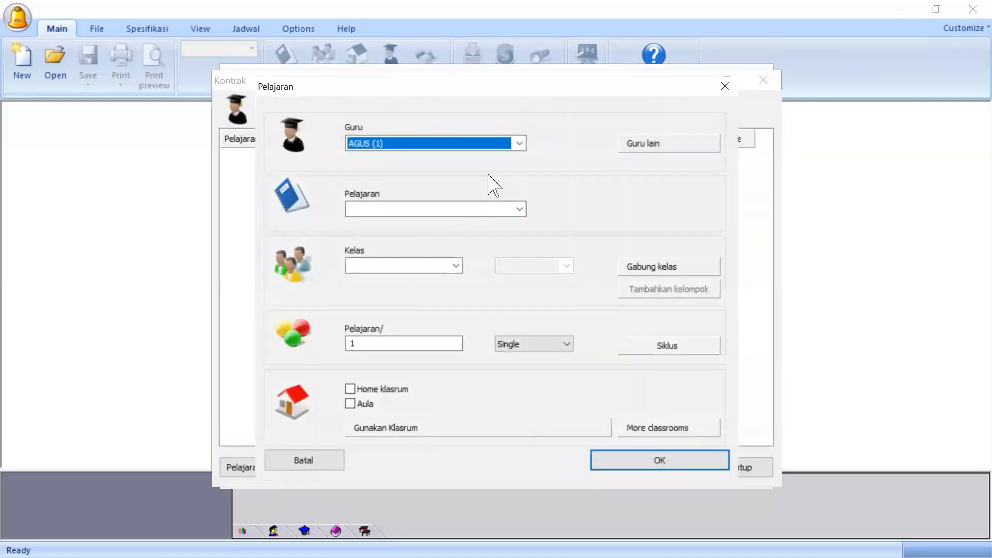
click(520, 210)
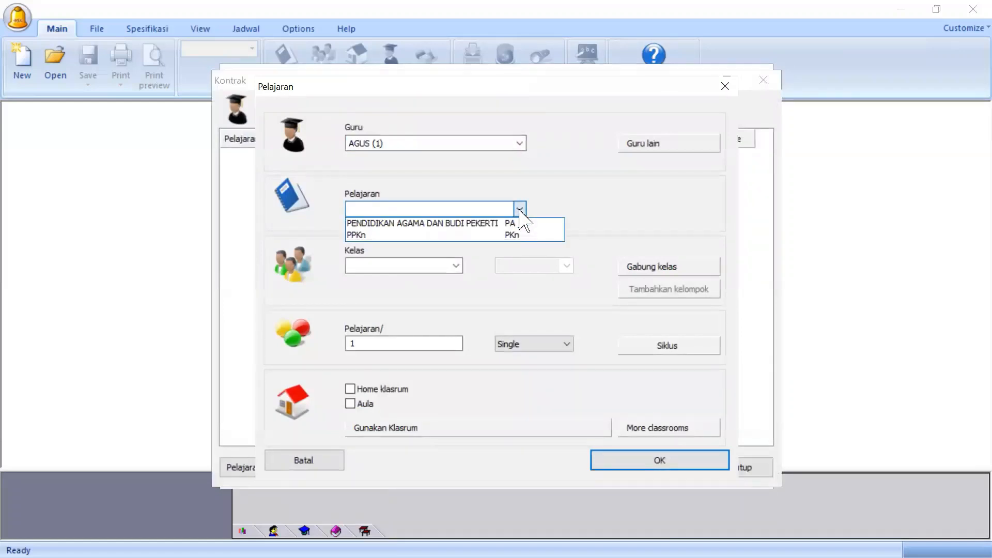
click(444, 235)
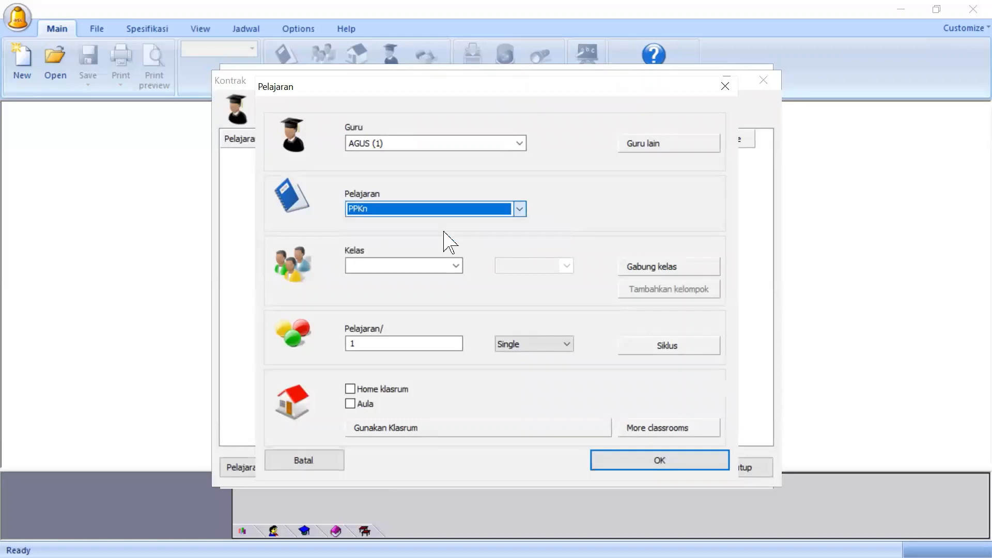
click(446, 266)
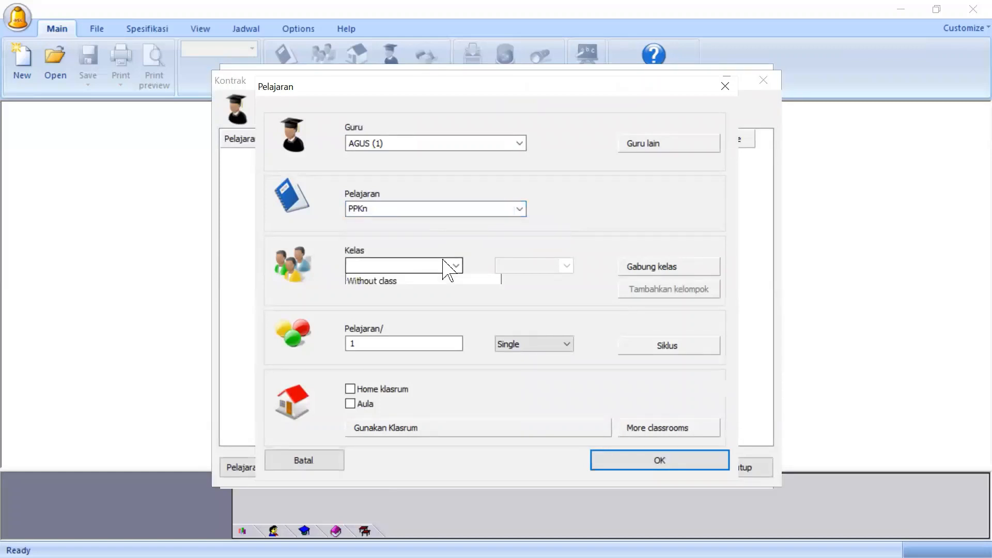
click(407, 281)
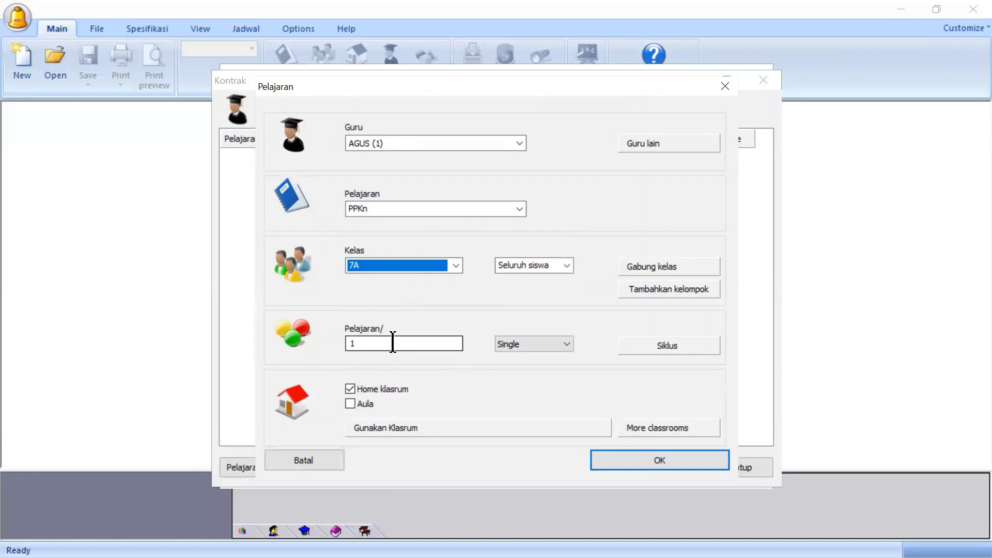
Try the lesson lengths Tripel and Dobel, and set the length back to Single
click(568, 345)
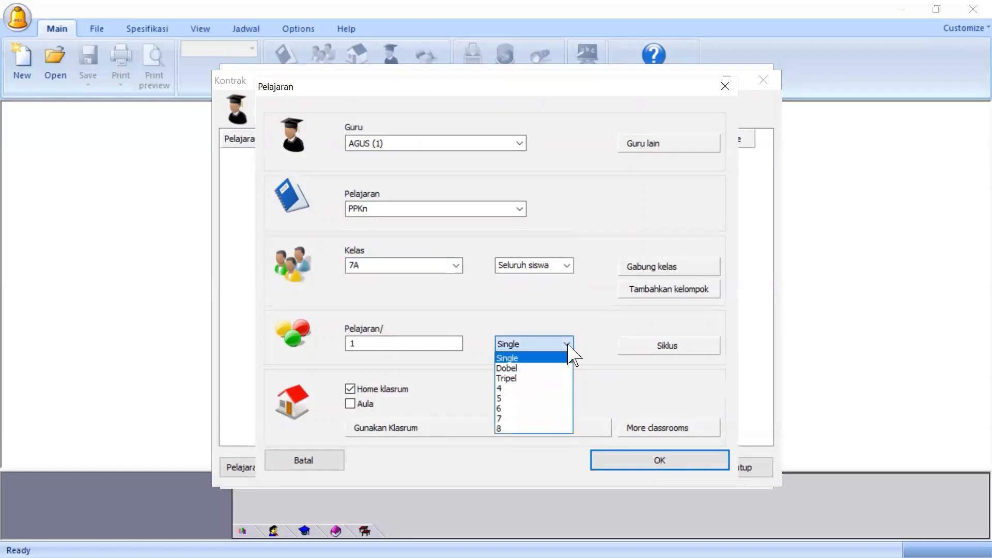
click(517, 388)
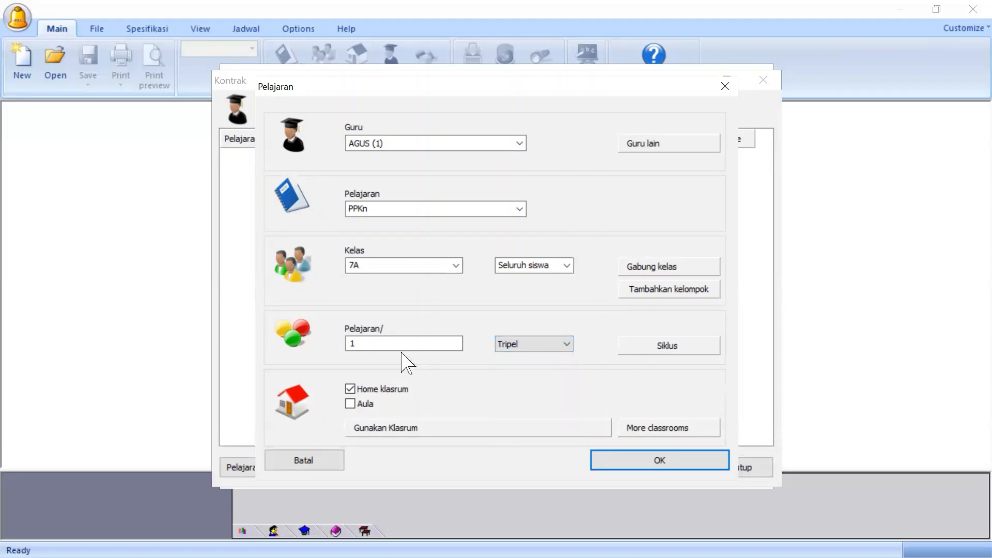
click(567, 344)
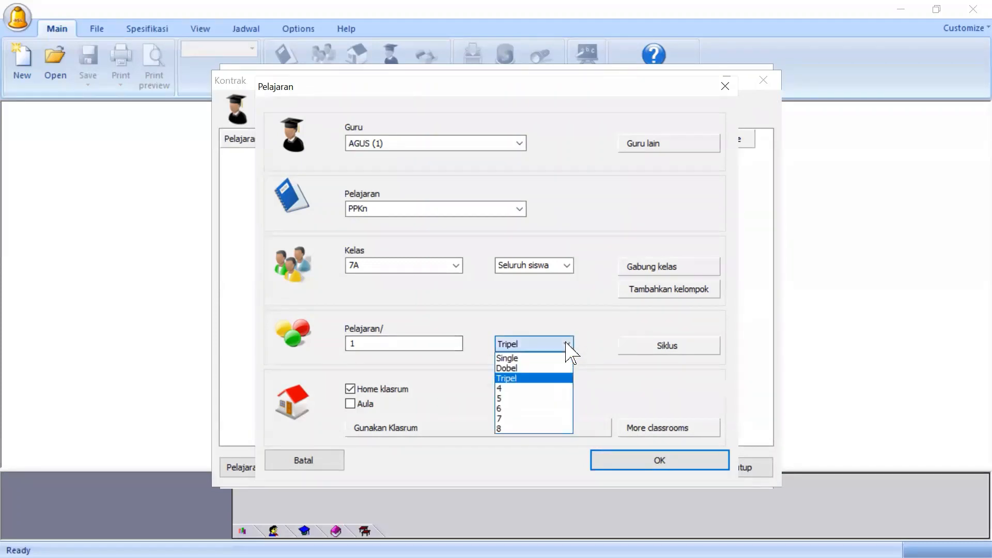
click(538, 367)
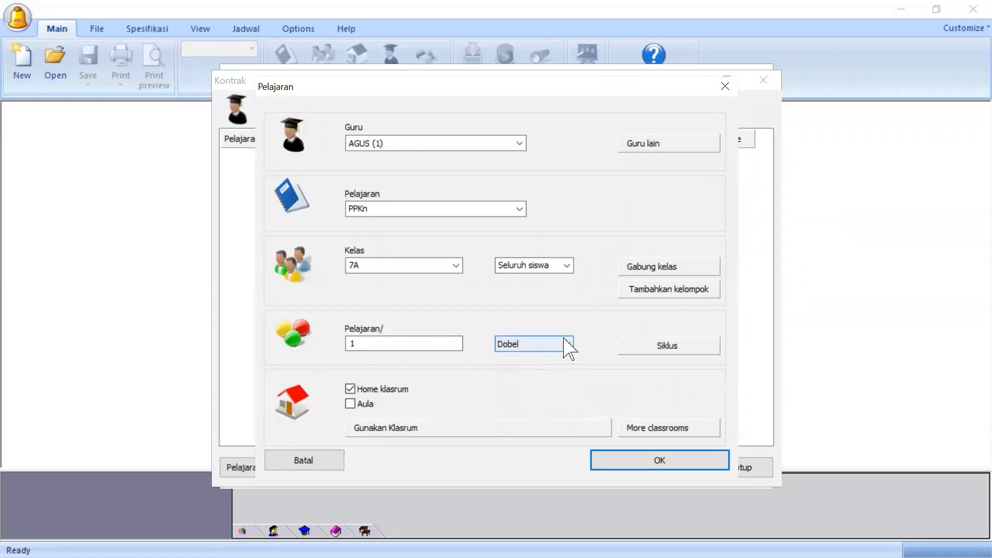
click(569, 347)
click(550, 368)
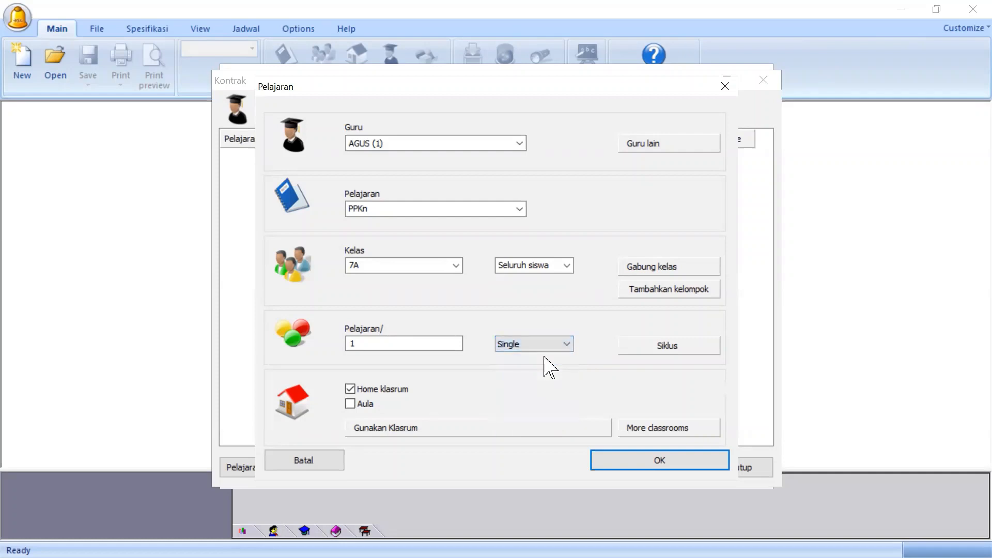
Save the Single PPKn lesson for class 7A and select it in the teacher's lesson list
click(683, 468)
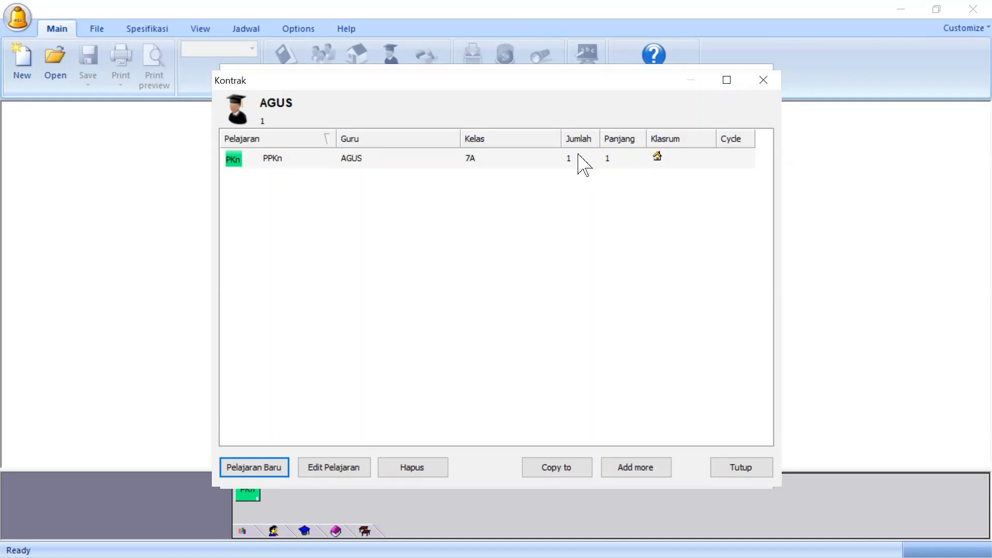
click(623, 161)
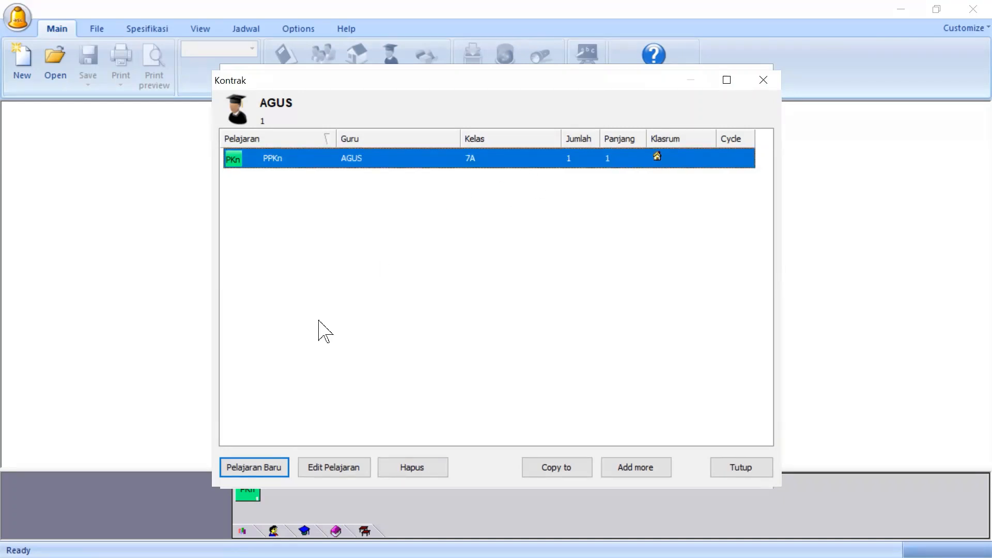
Add a second PPKn lesson for class 7A to the same teacher with the length Dobel
click(266, 467)
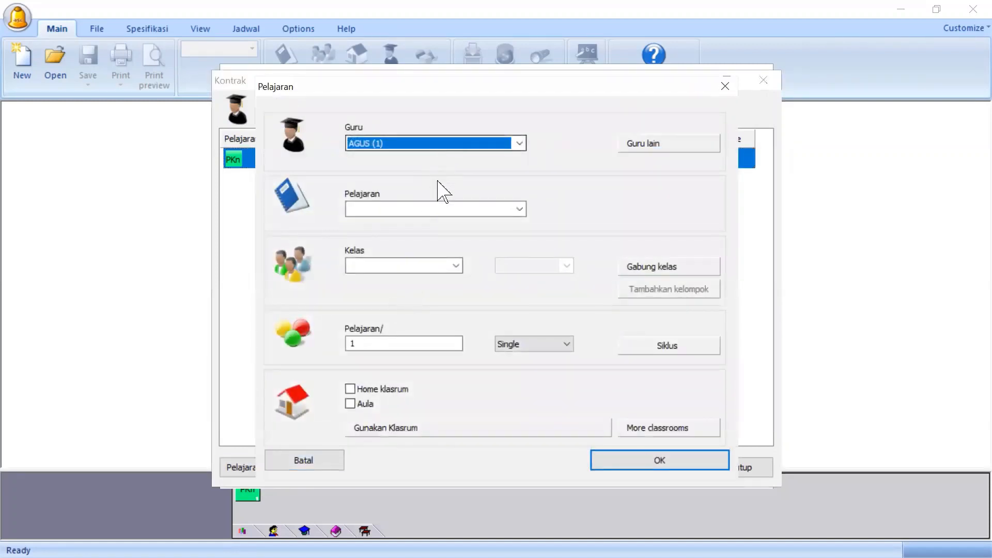
click(443, 210)
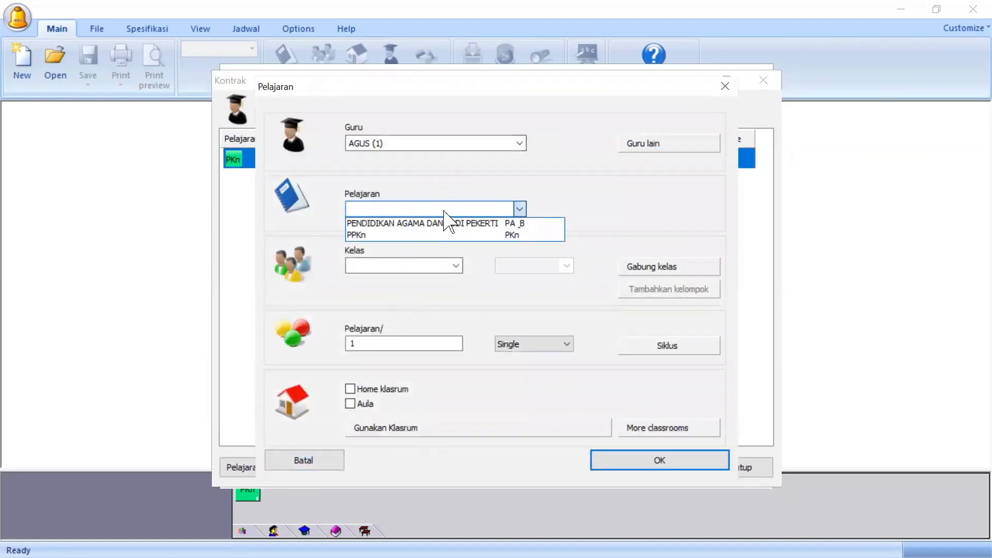
click(413, 235)
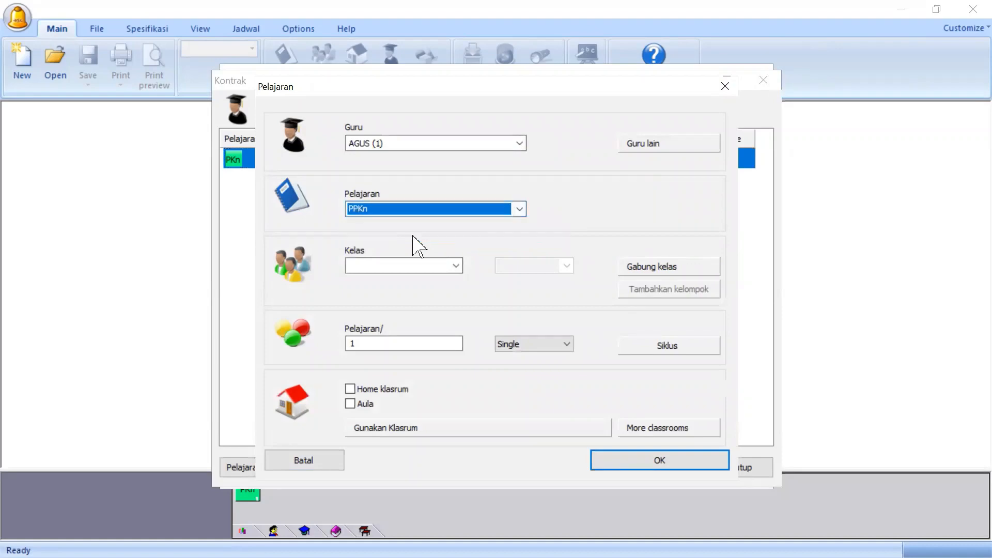
click(457, 265)
click(421, 284)
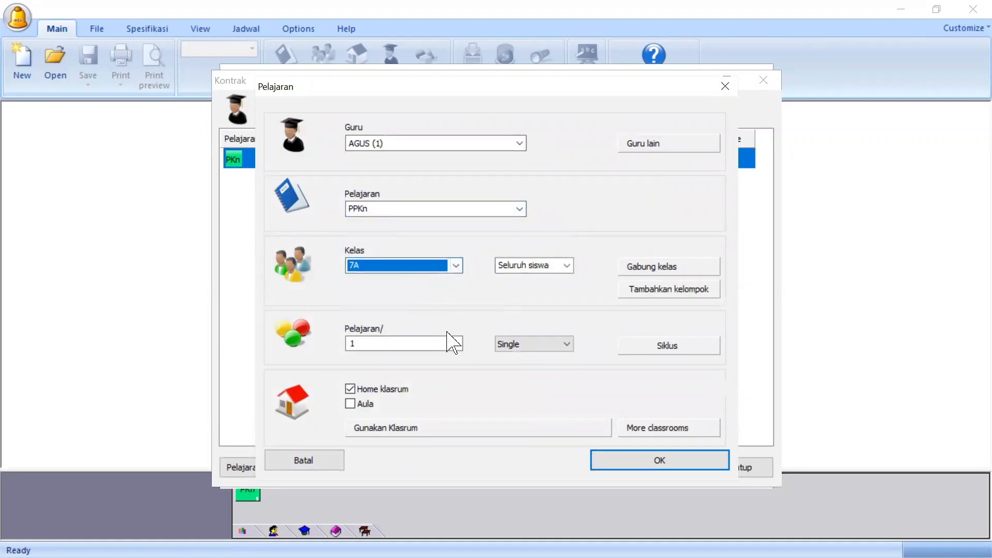
click(569, 345)
click(545, 368)
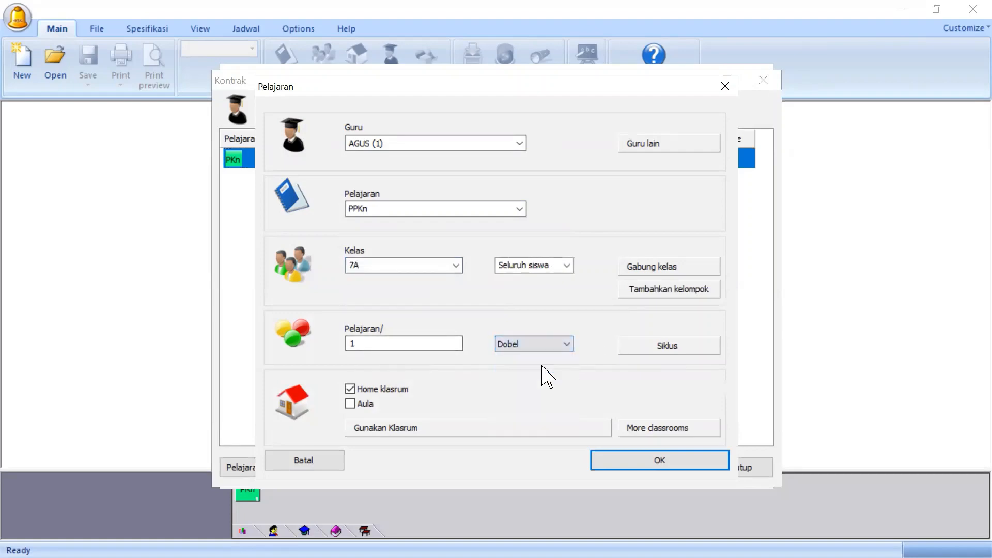
click(654, 461)
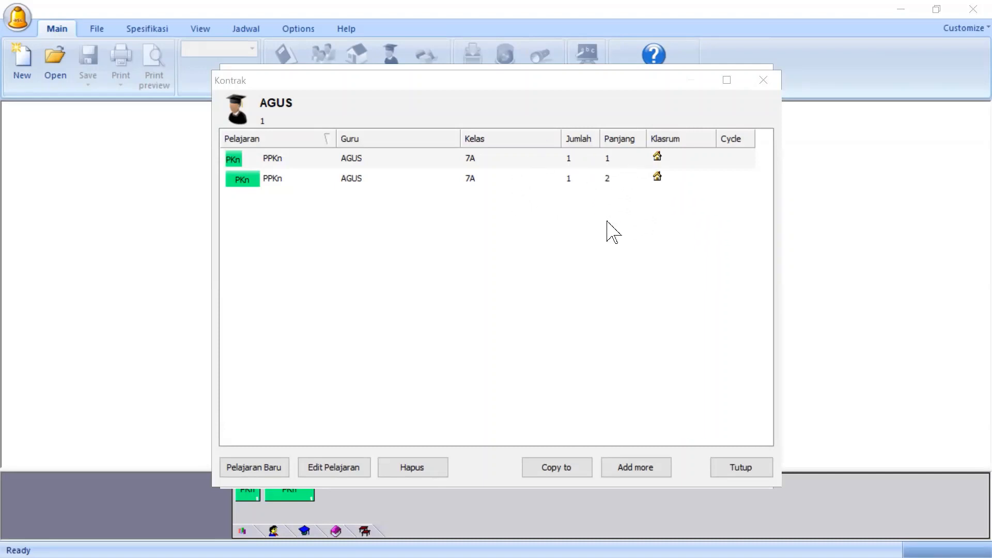
Delete the double-length PPKn lesson of class 7A from the teacher's lesson list
click(331, 178)
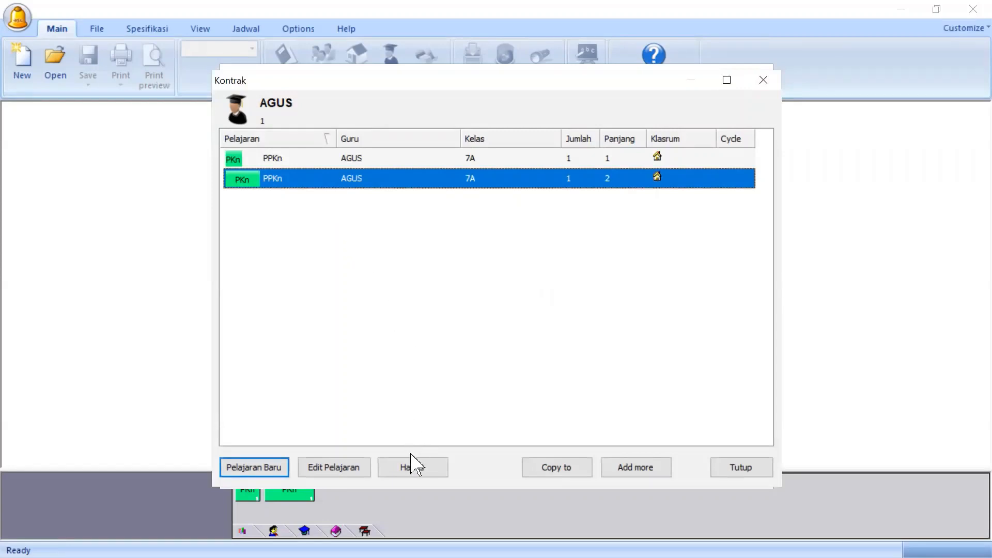
click(414, 471)
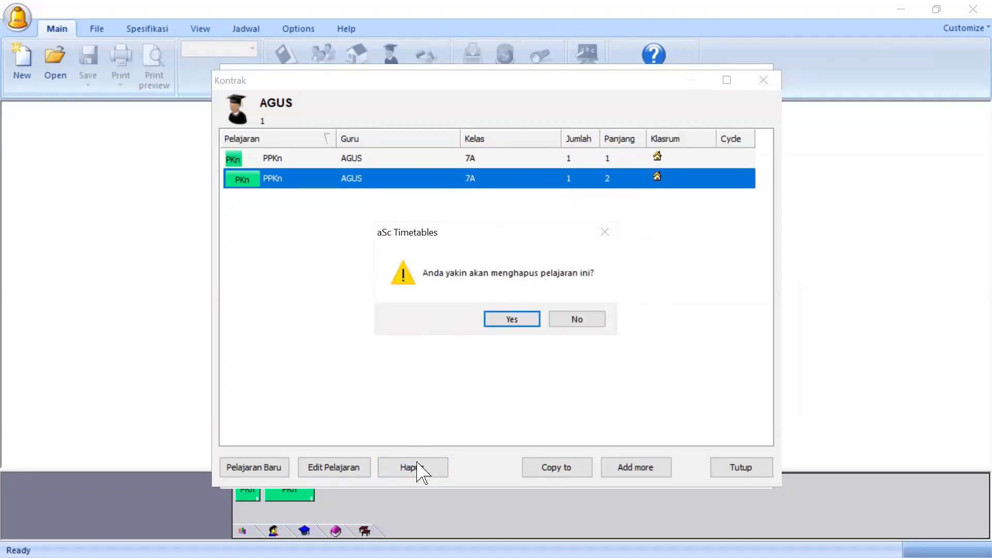
click(512, 319)
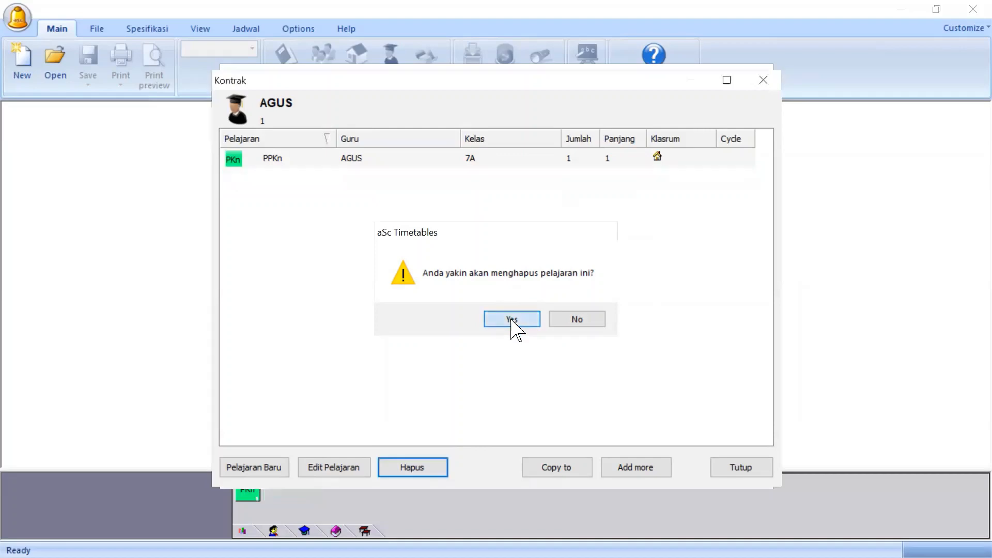
Edit the remaining PPKn lesson of class 7A and set its length to Tripel
click(512, 165)
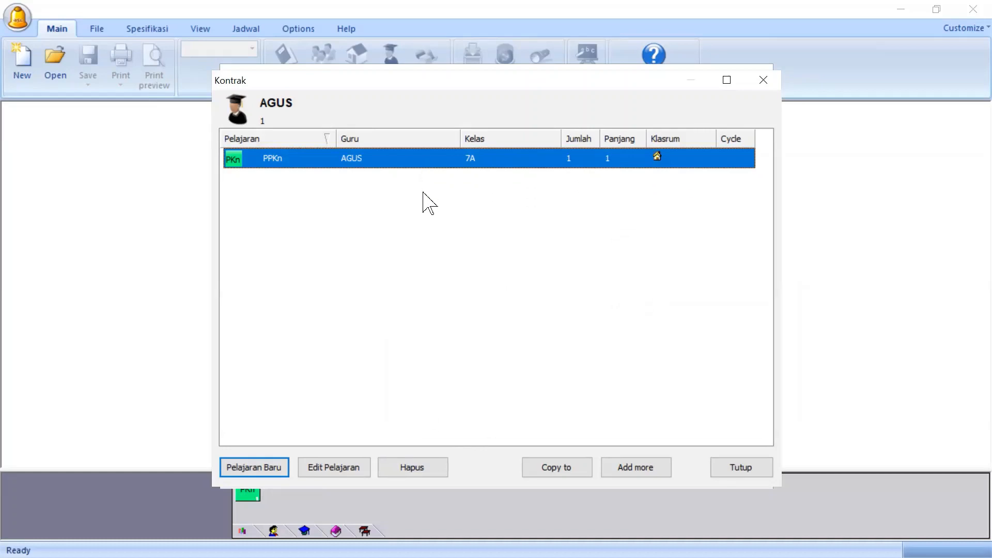
click(330, 468)
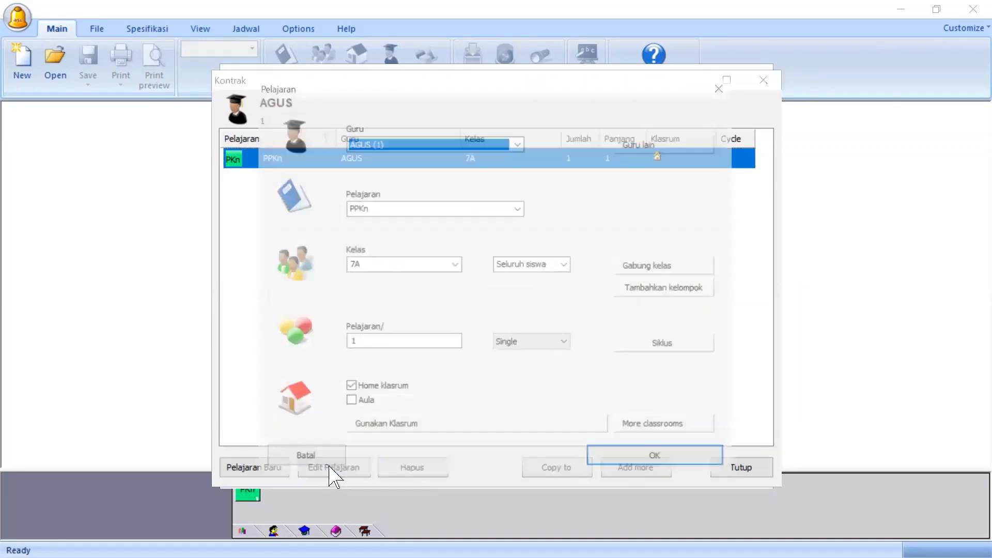
click(565, 343)
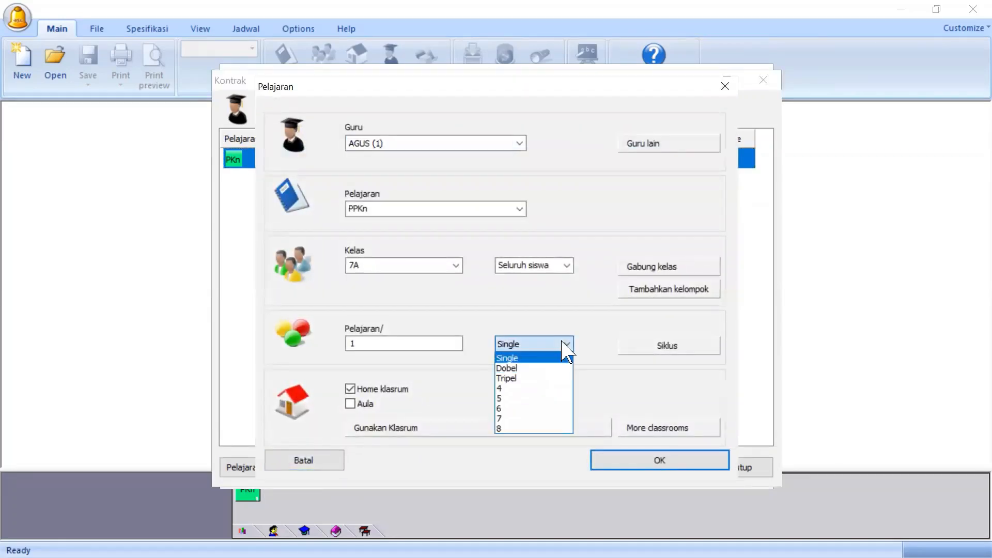
click(517, 379)
click(674, 465)
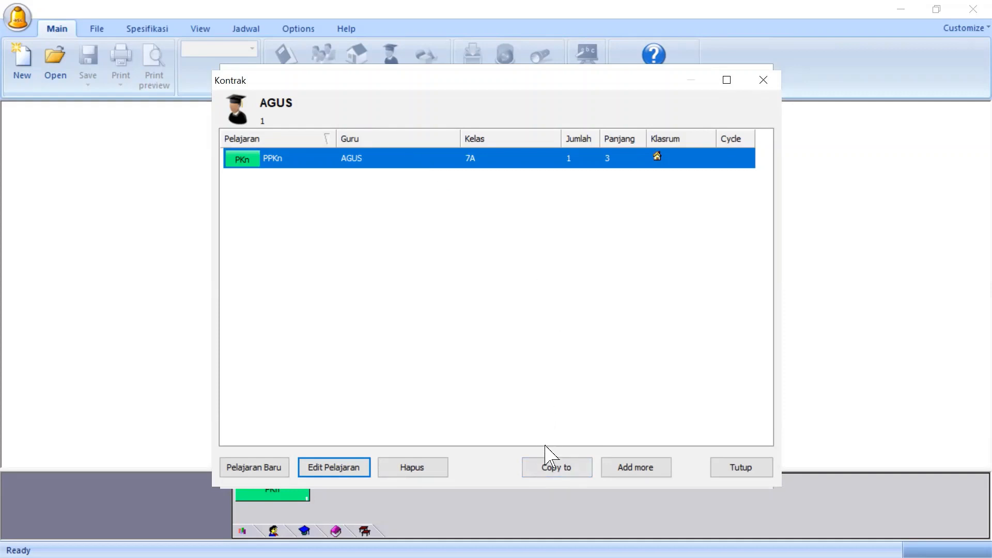
Copy the teacher's triple PPKn lesson from class 7A to class 7B
click(555, 468)
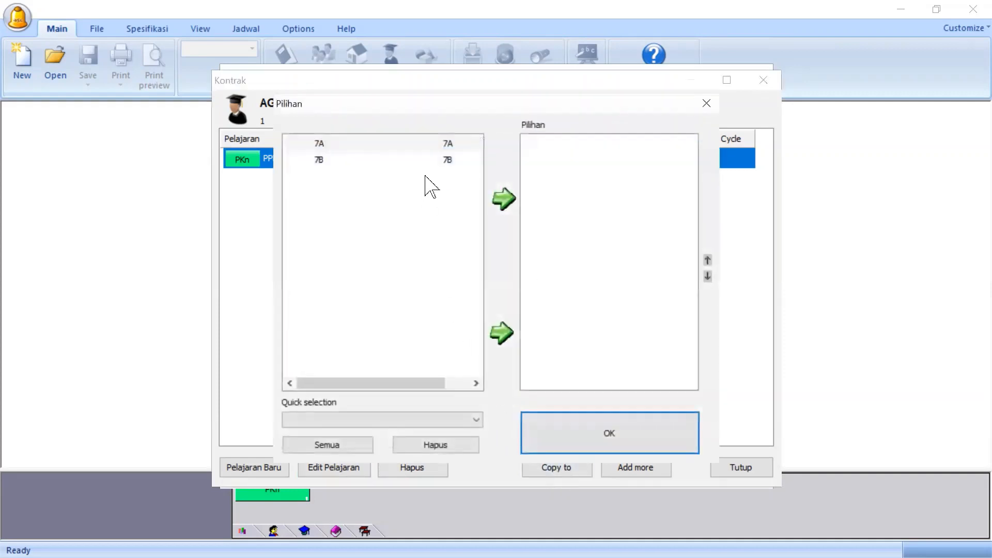
click(438, 161)
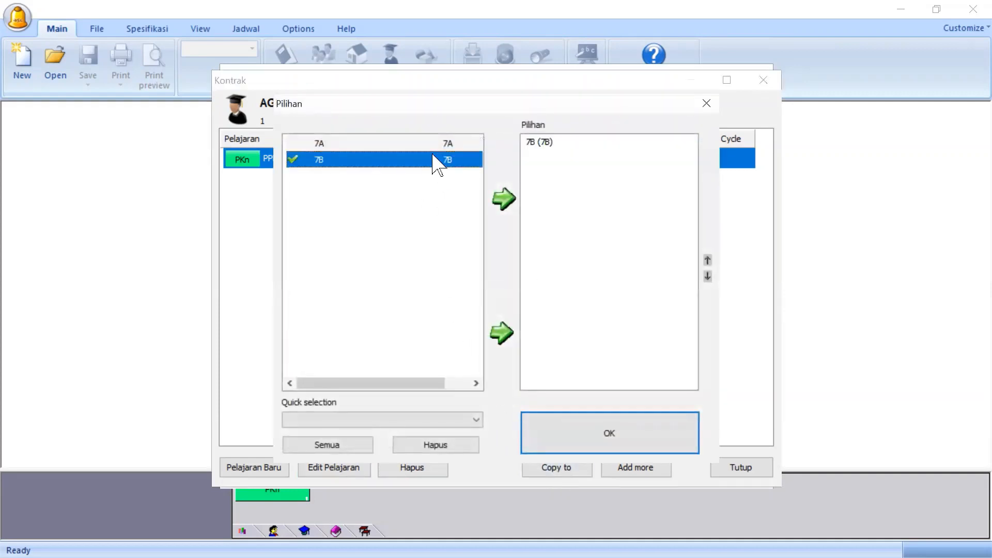
click(578, 426)
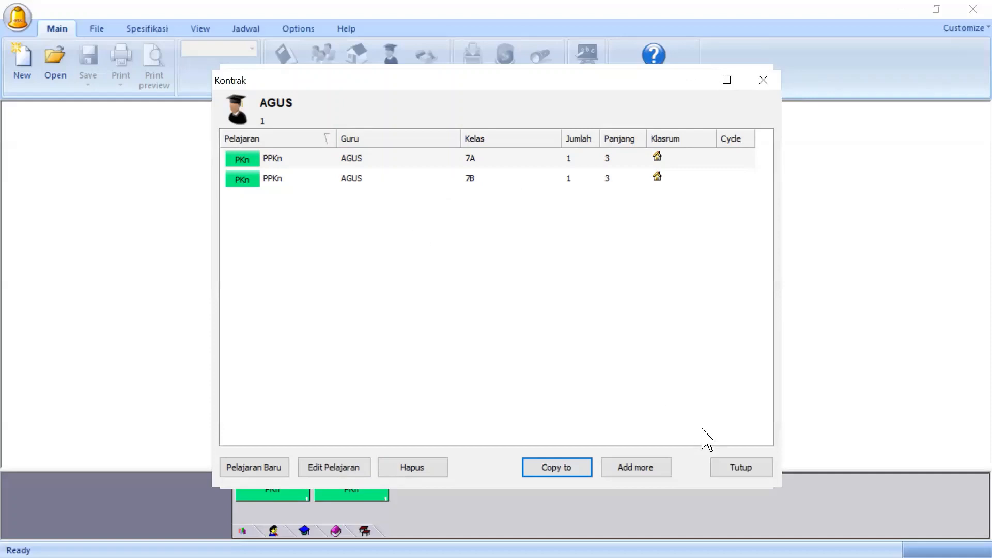
Close the teacher's lesson list and finish the remaining wizard steps without generating the timetable
click(754, 470)
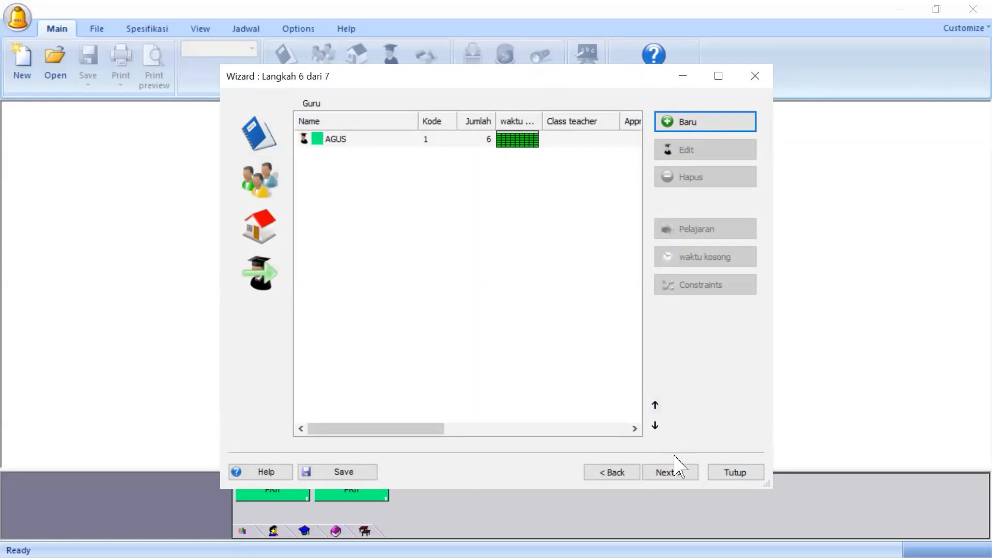
click(677, 477)
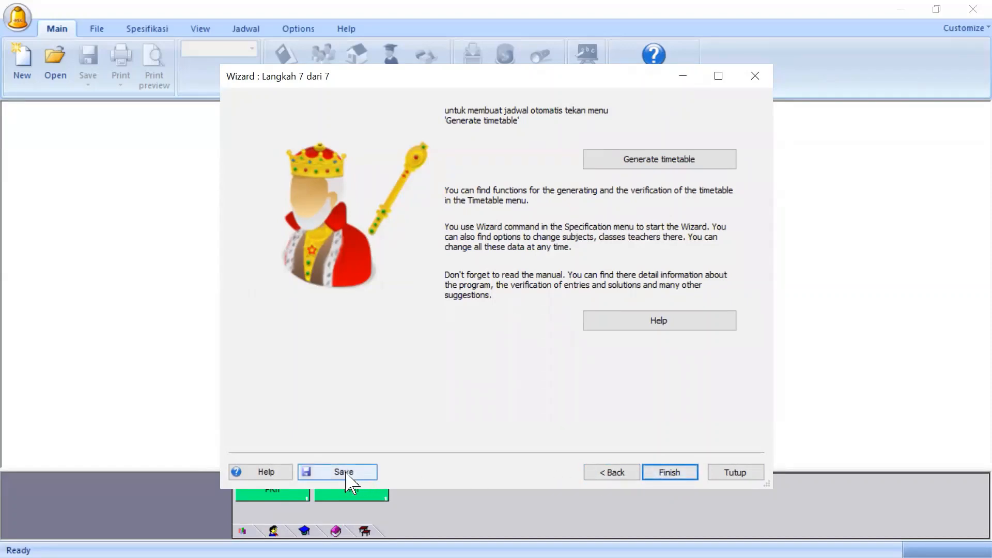
click(671, 471)
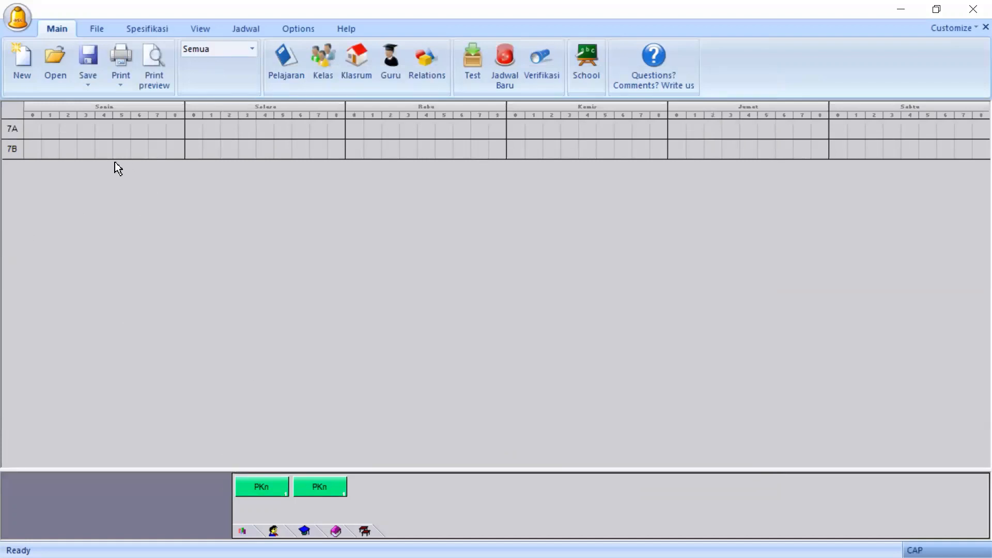
Save the timetable file in the Documents folder as MENCOBA JADWAL
click(88, 72)
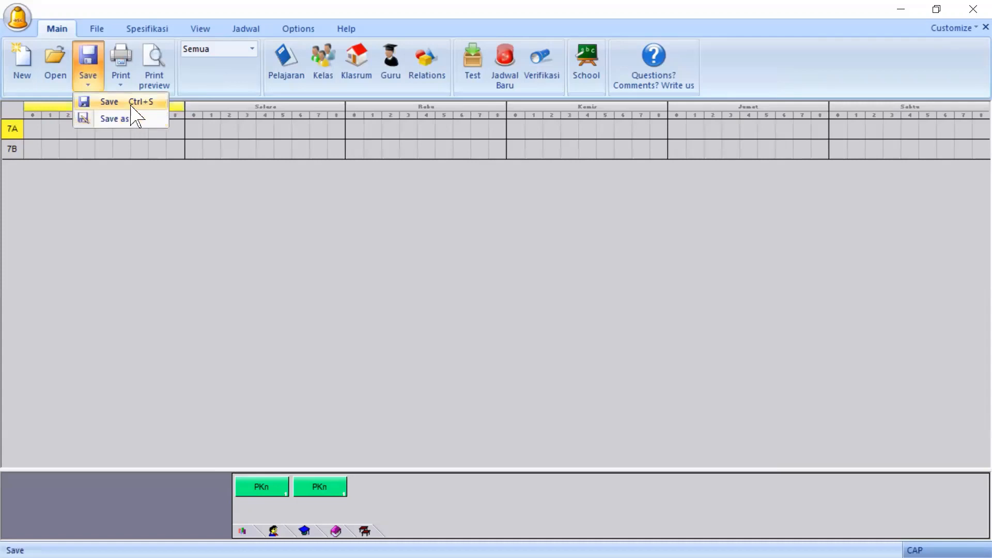
click(131, 105)
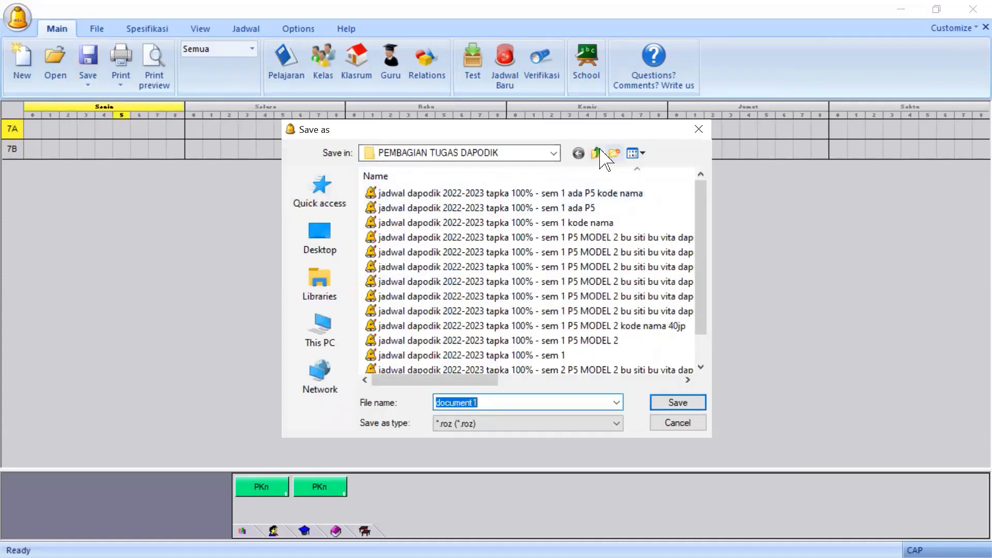
click(599, 152)
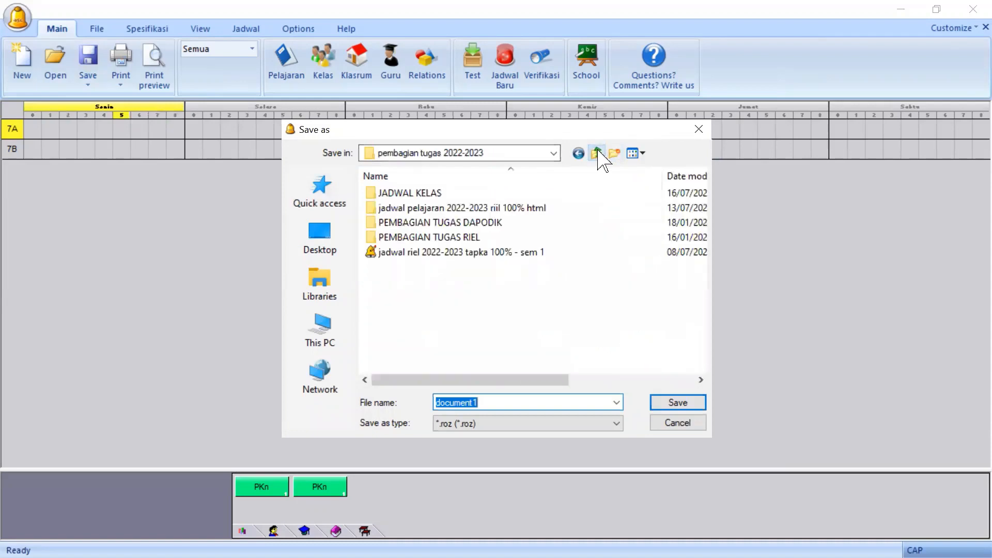
click(325, 336)
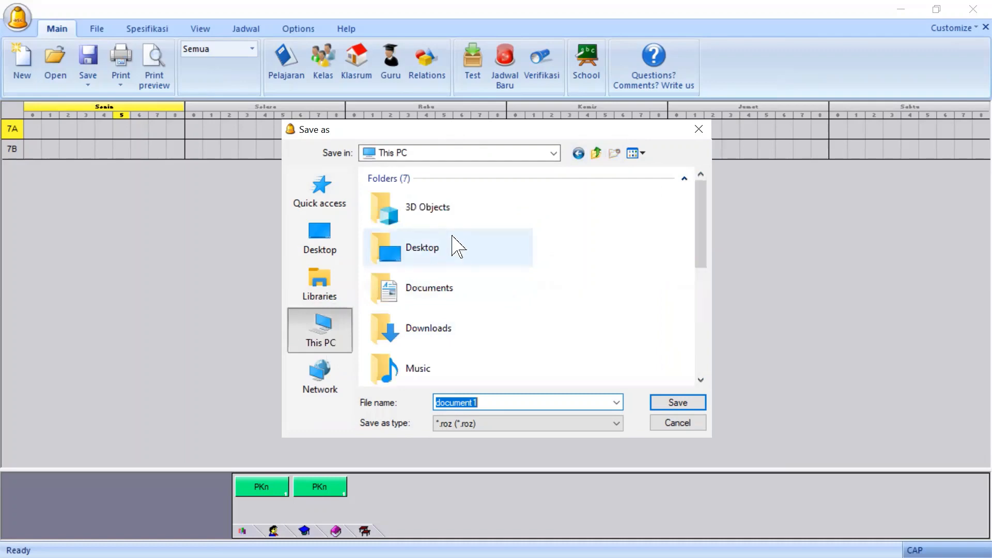
click(442, 295)
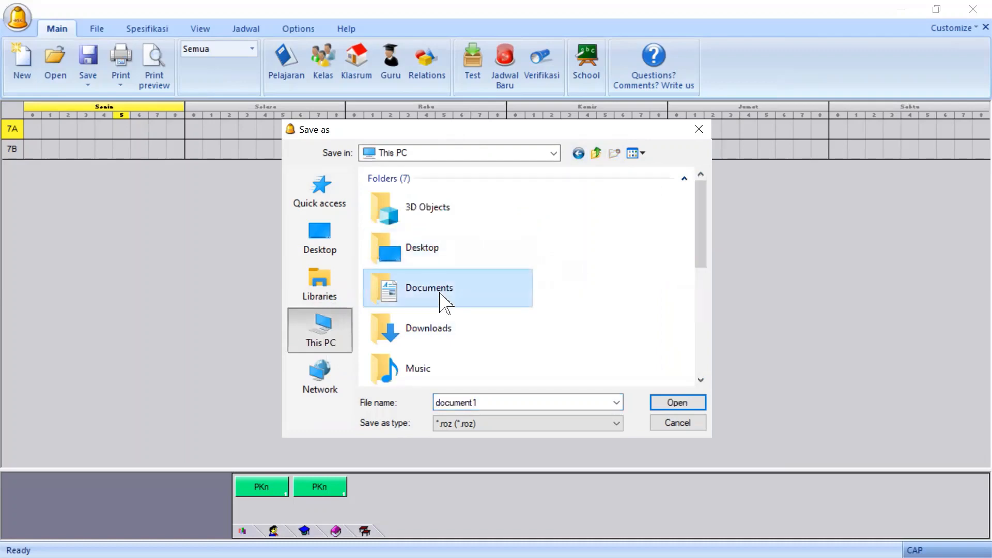
double_click(446, 304)
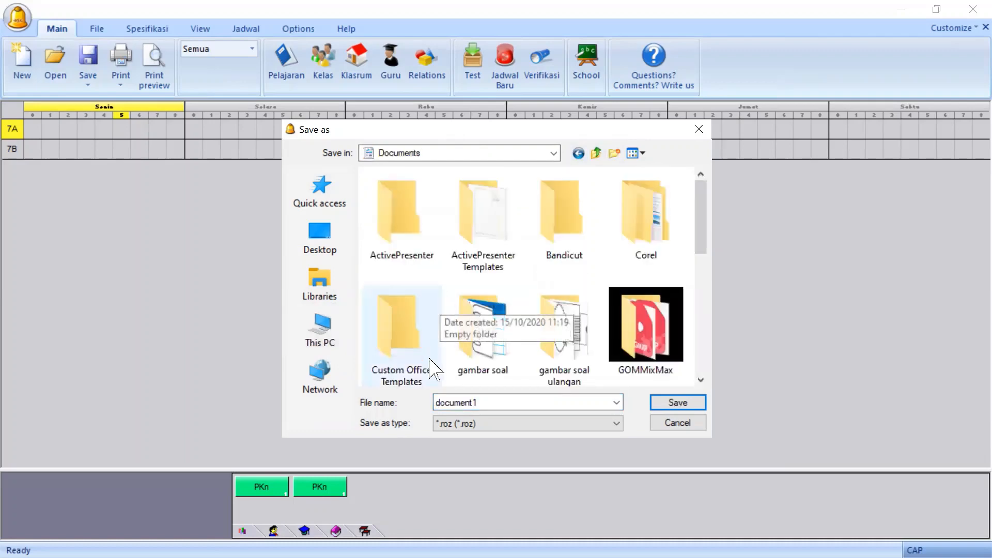
click(485, 402)
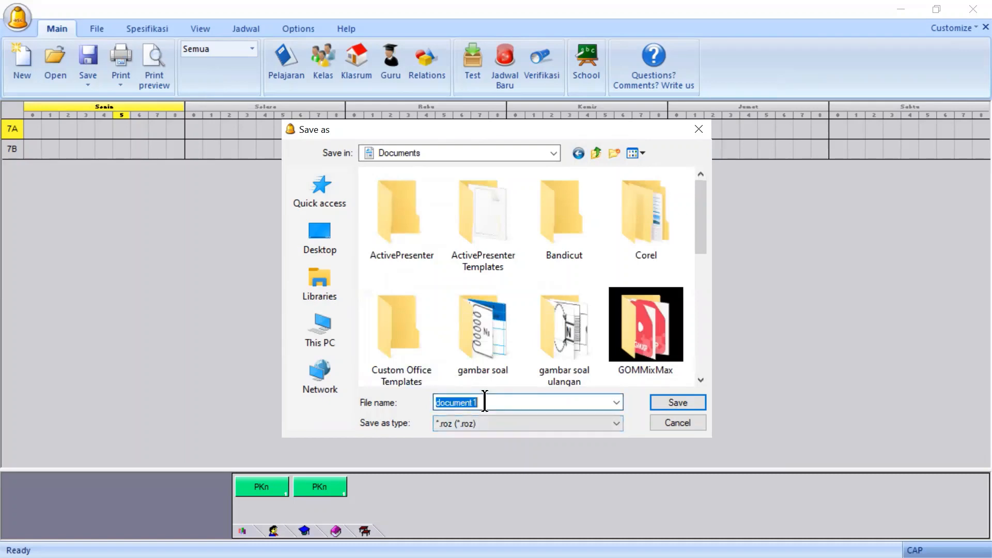
text(MENCOBA JADWAL)
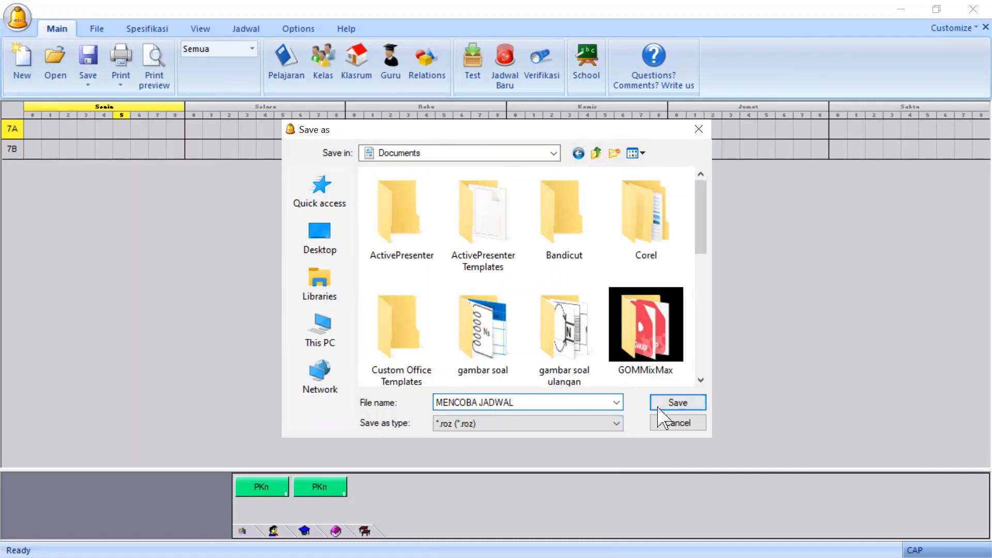
click(686, 402)
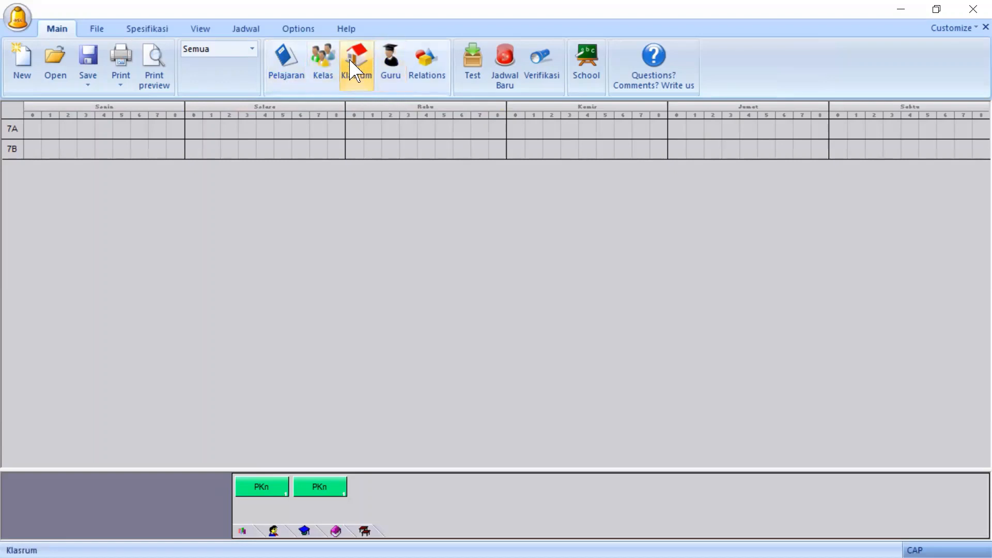
Open the availability (waktu kosong) of class 7A and mark period 0 as Inappropriate on every day
click(321, 84)
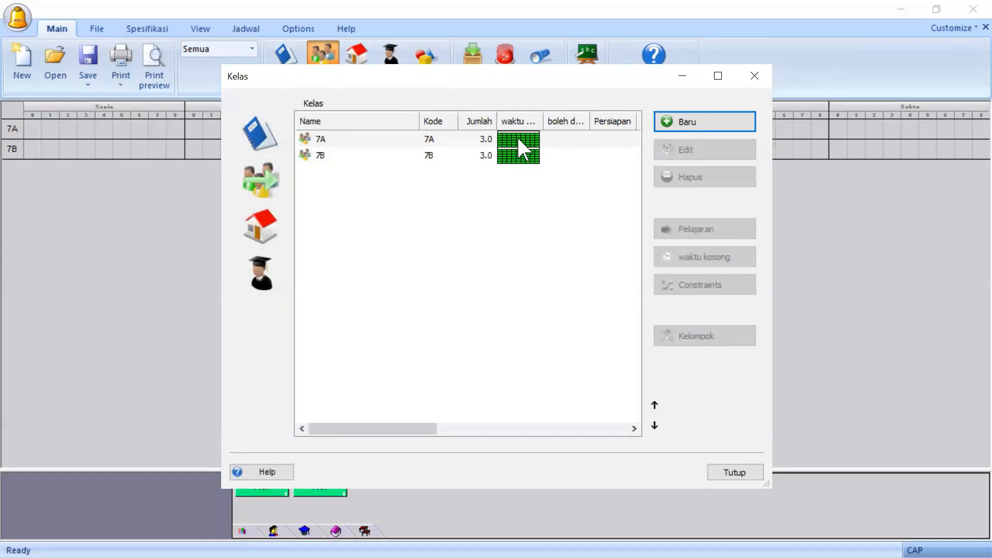
click(380, 140)
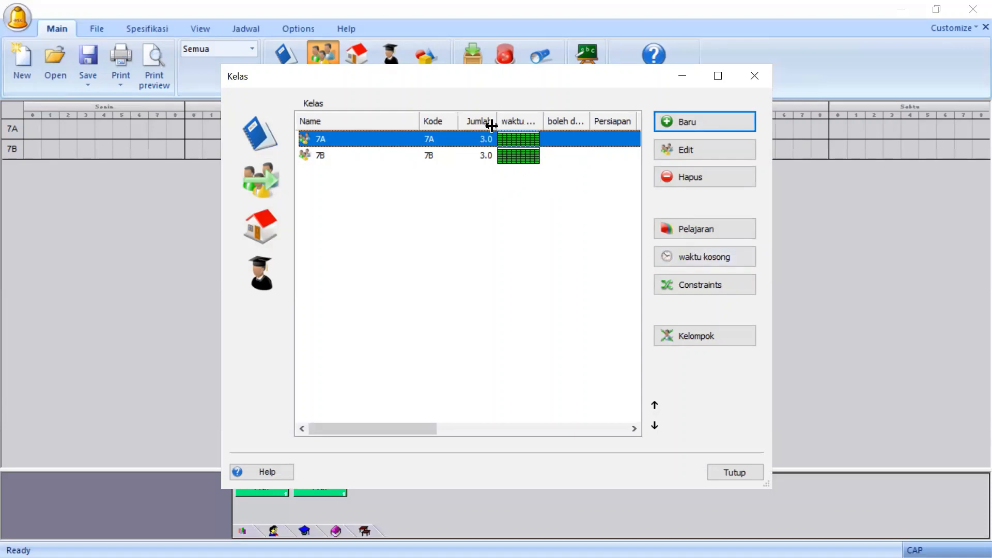
click(722, 258)
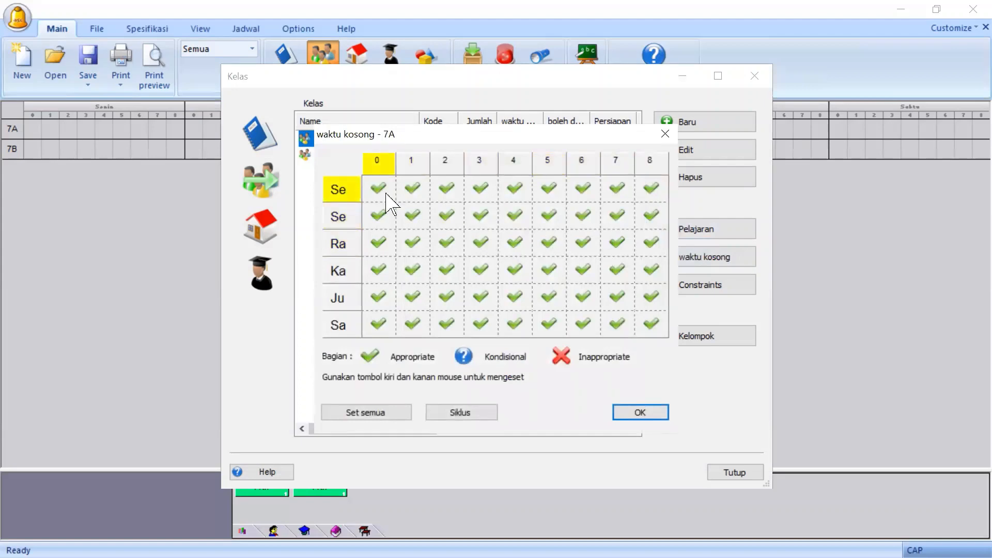
click(380, 162)
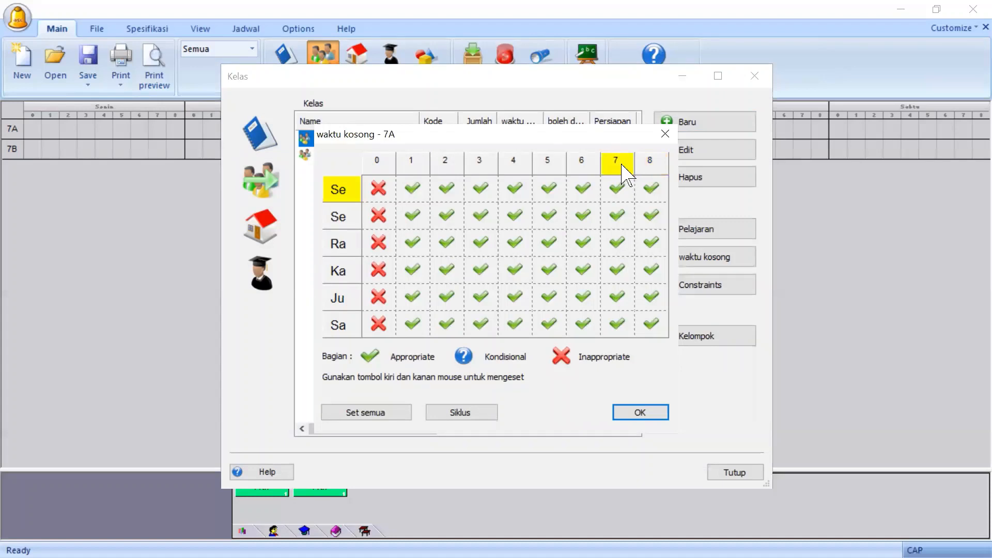
Mark class 7A Inappropriate in period 8 from Rabu to Sabtu, periods 6 and 7 on Jumat, and period 7 on Sabtu
click(656, 162)
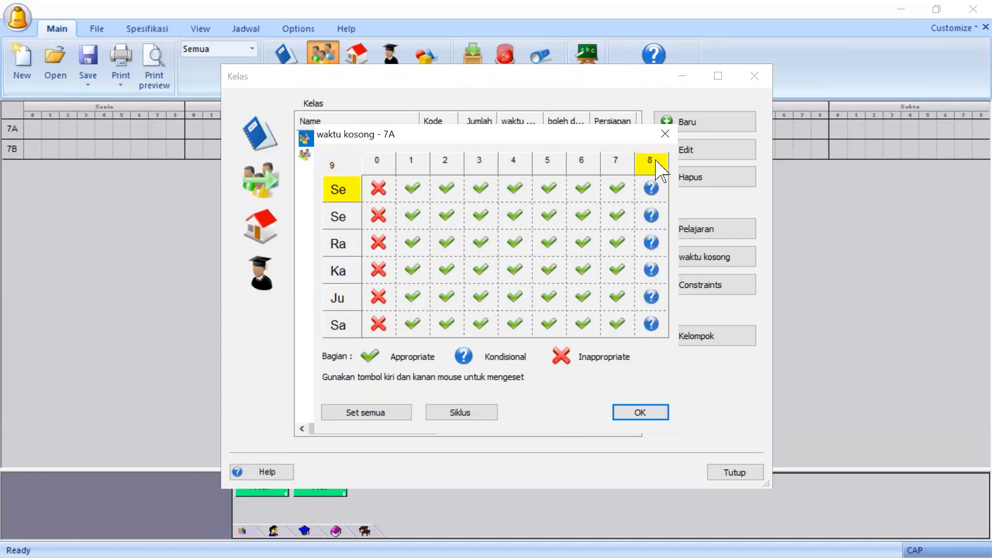
click(655, 162)
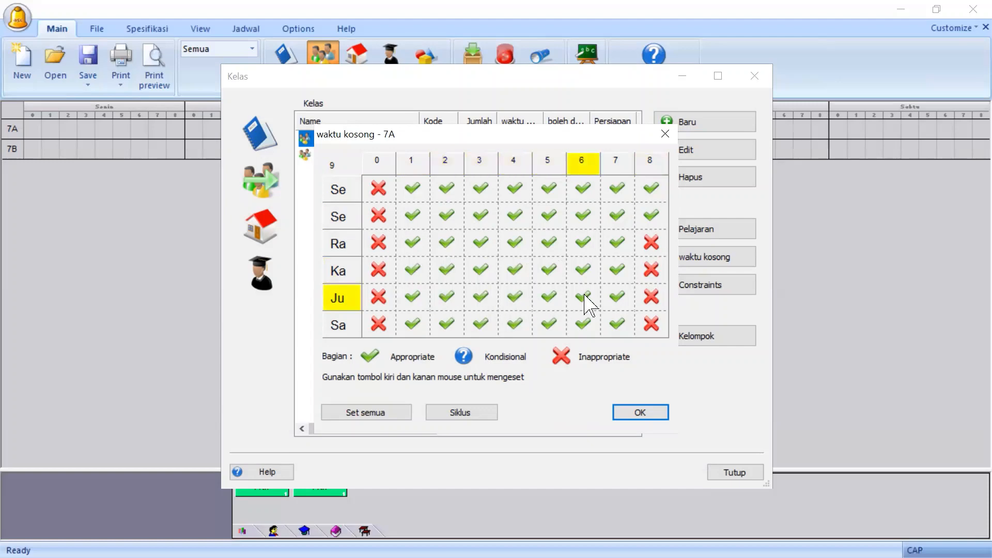
right_click(630, 305)
click(617, 299)
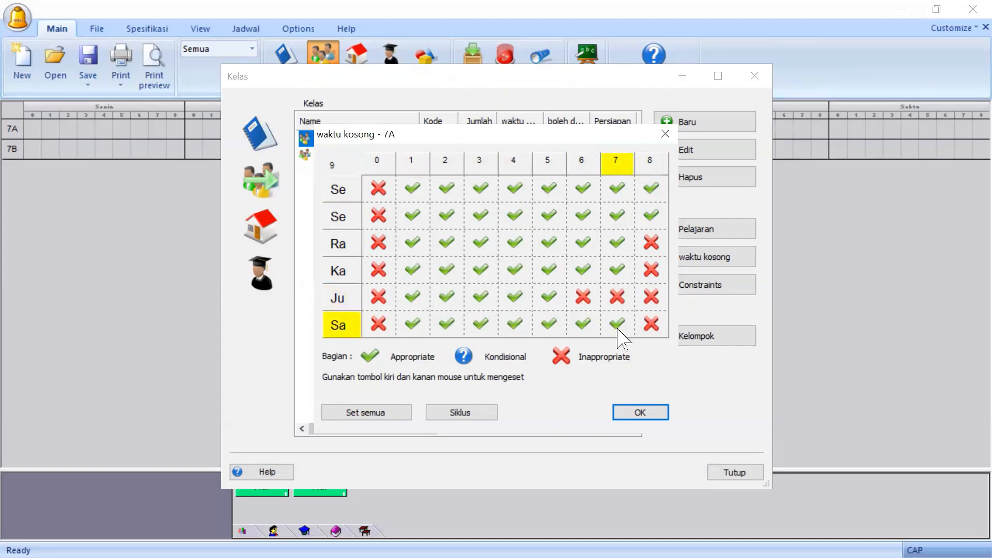
click(618, 332)
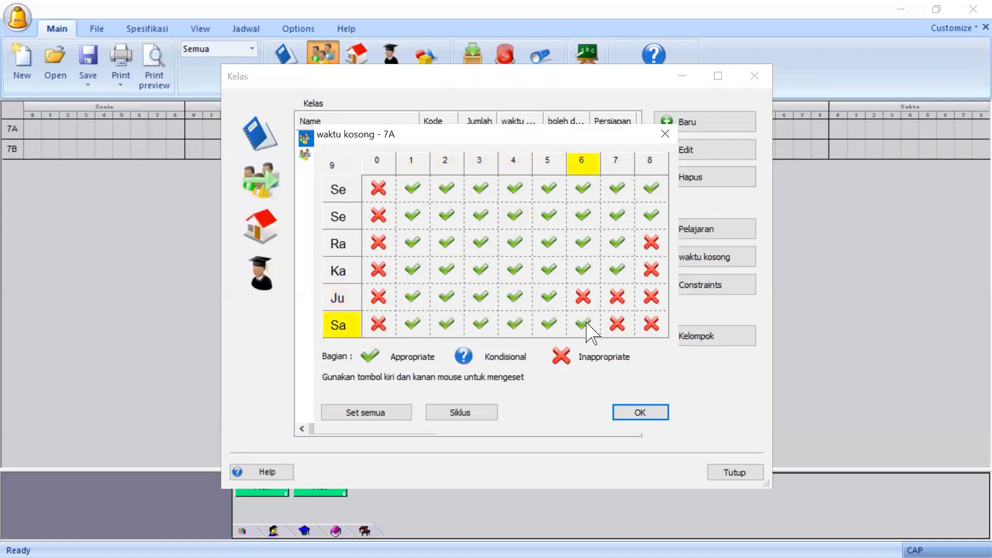
Try switching period 0 on Rabu for class 7A to Appropriate and Kondisional, and return it to Inappropriate
click(379, 253)
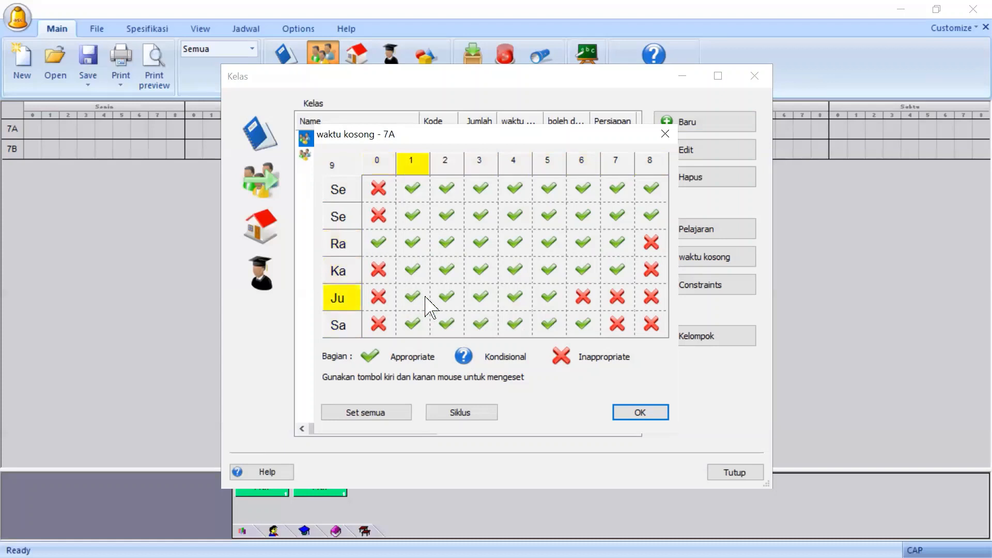
right_click(376, 249)
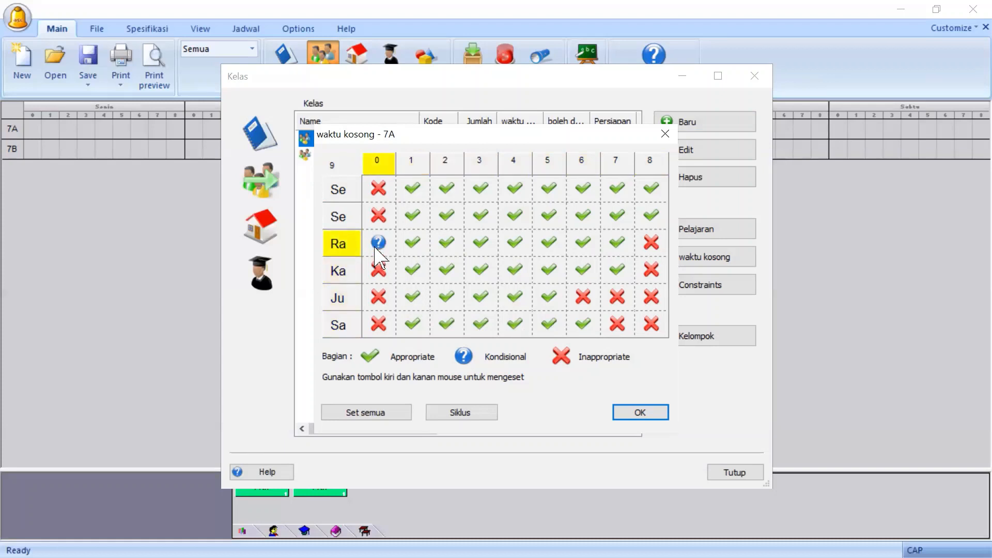
right_click(377, 248)
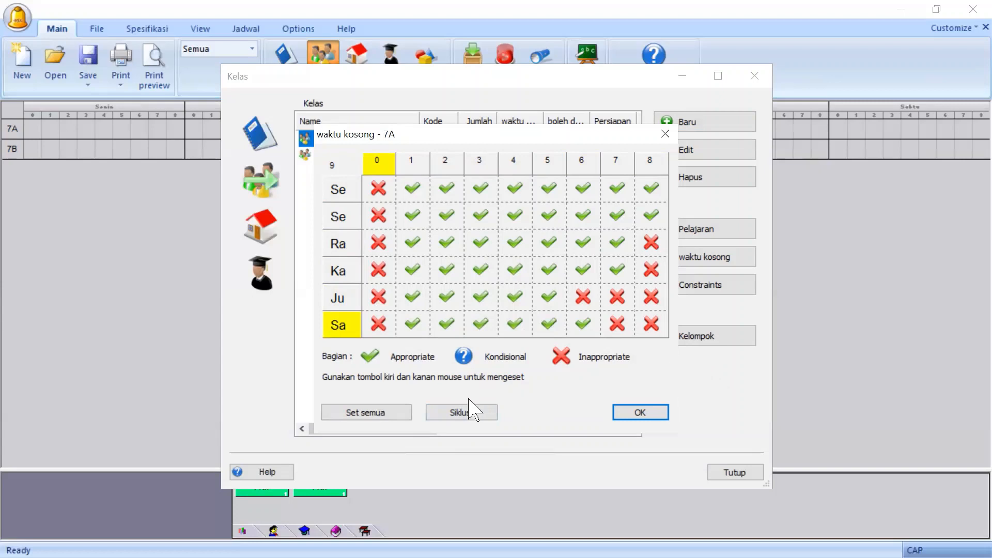
Apply the availability settings of class 7A to class 7B as well and confirm them
click(377, 412)
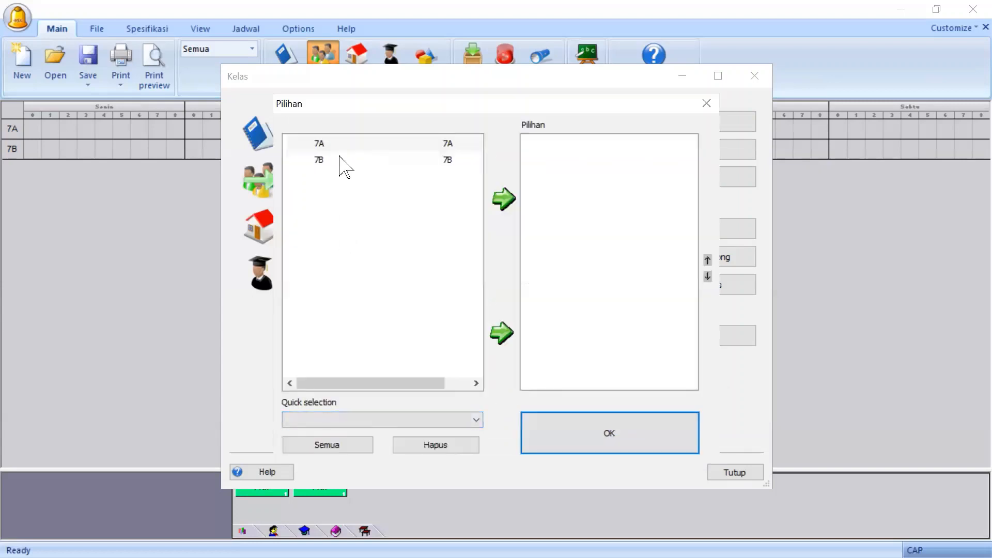
click(341, 160)
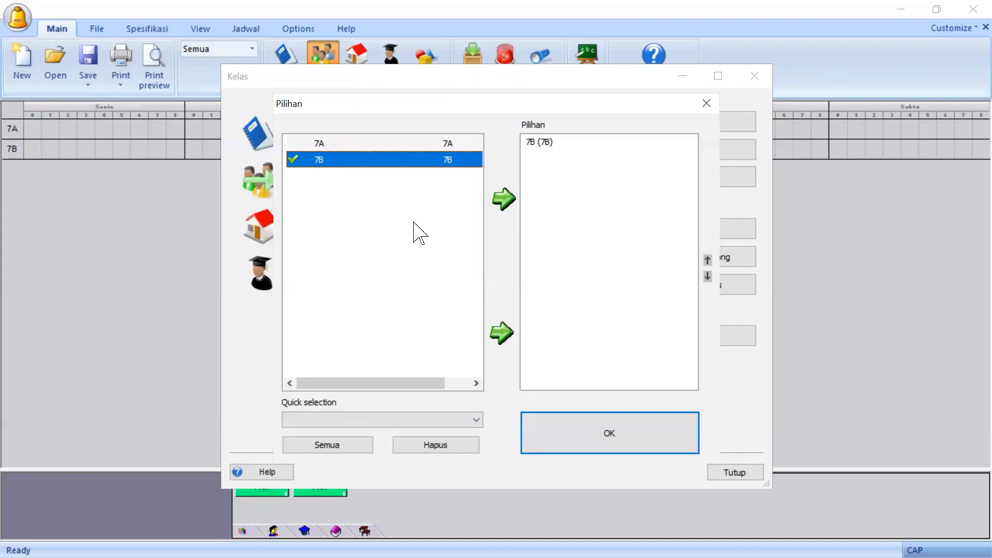
click(618, 432)
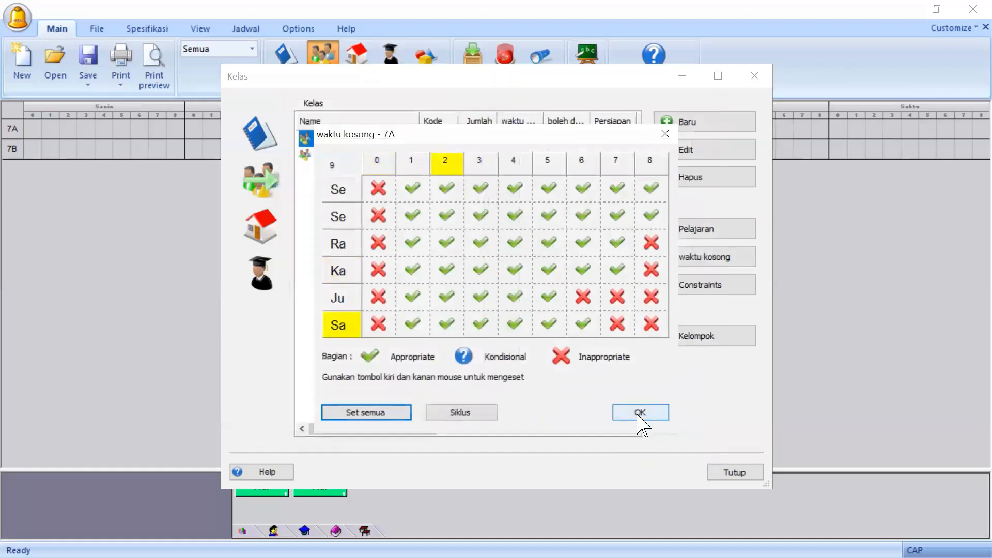
click(640, 412)
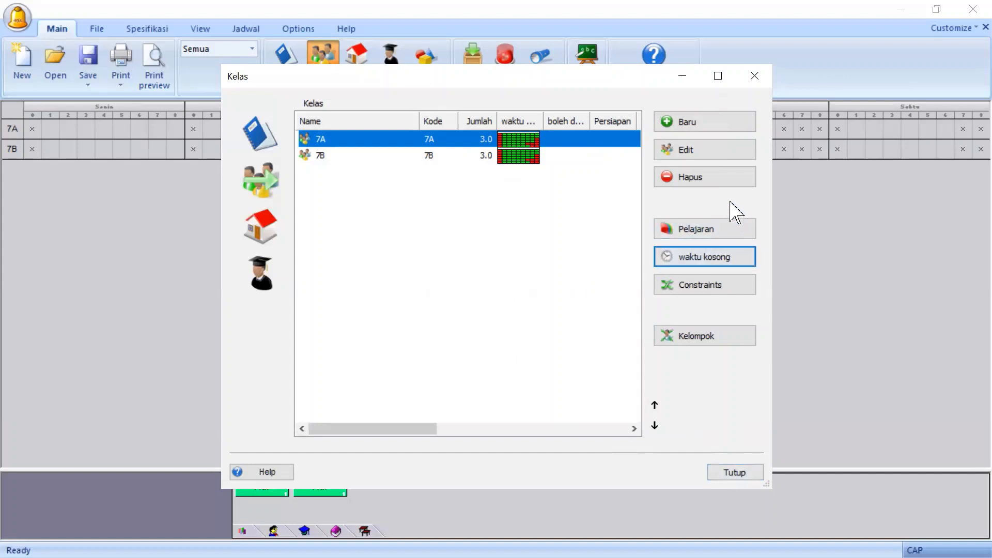
Reopen the availability of class 7A, try period 6 on Kamis as Kondisional, and restore it to Appropriate
click(689, 259)
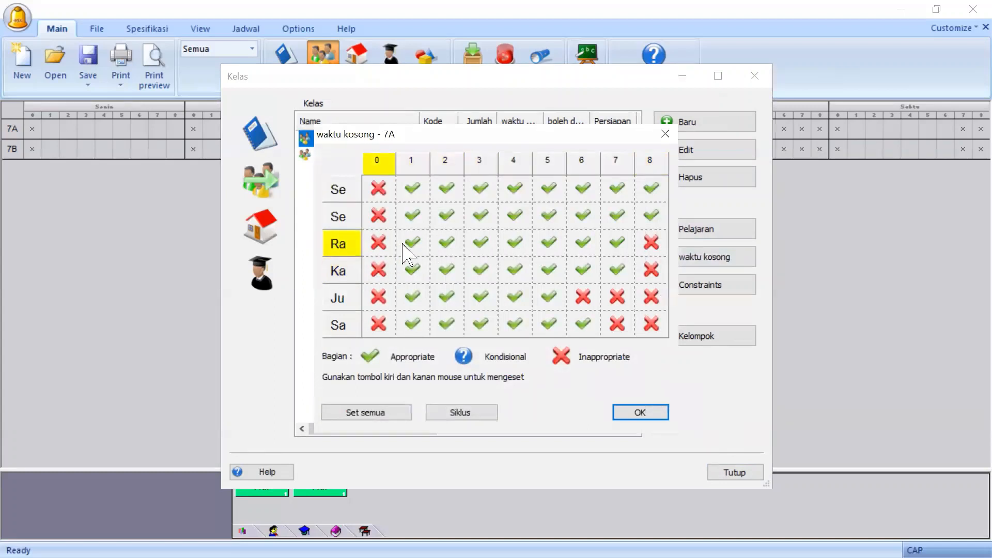
click(587, 275)
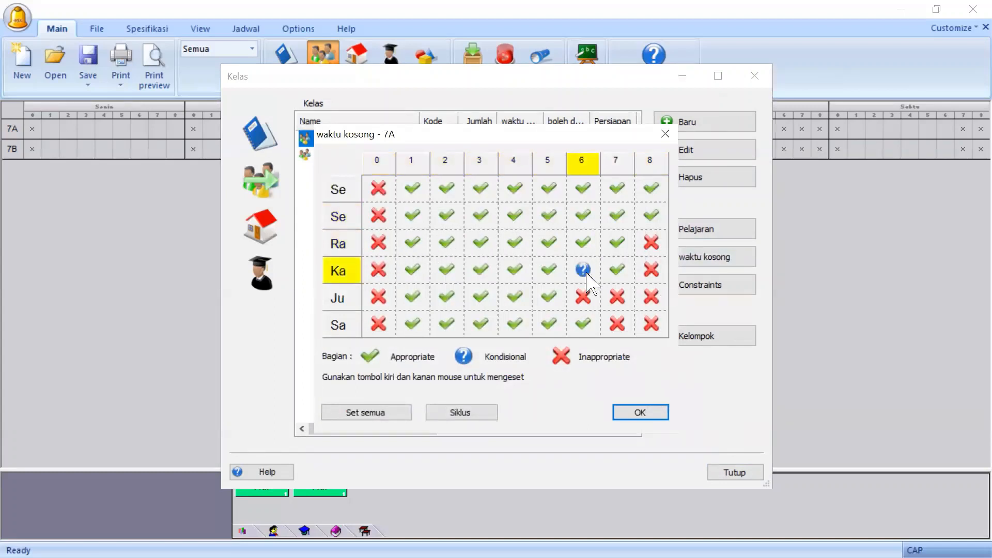
click(587, 275)
click(632, 414)
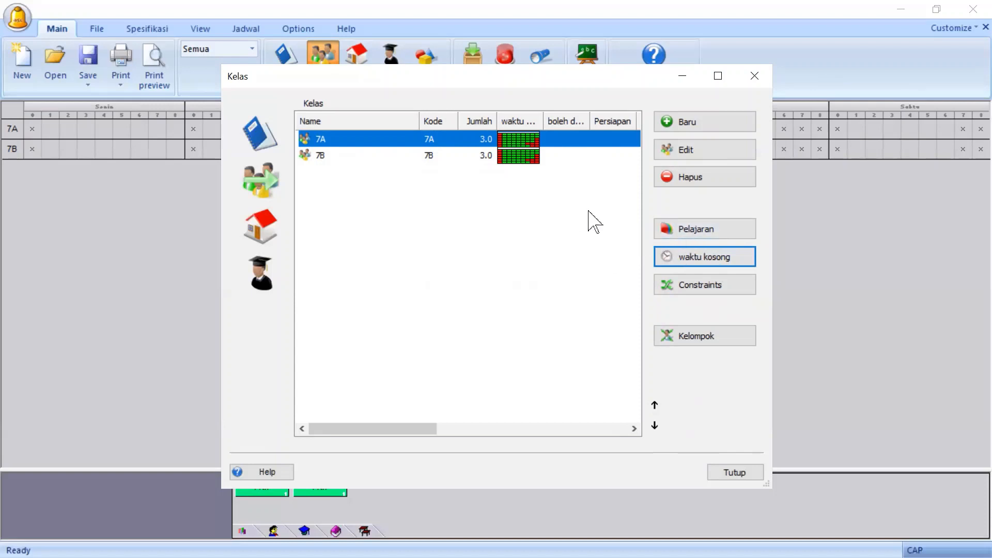
Look over the lesson counts and availability of the subjects in the subject list
click(732, 473)
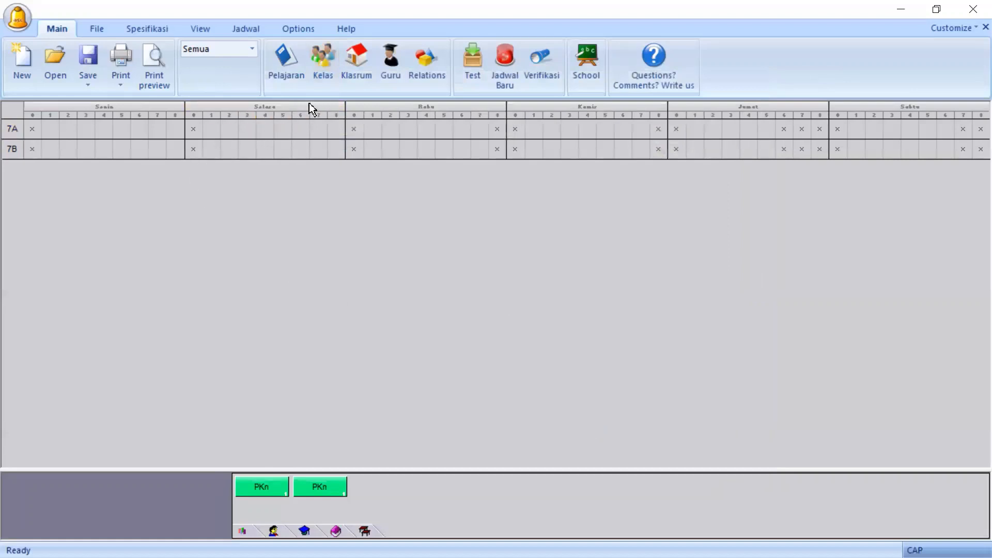
click(285, 73)
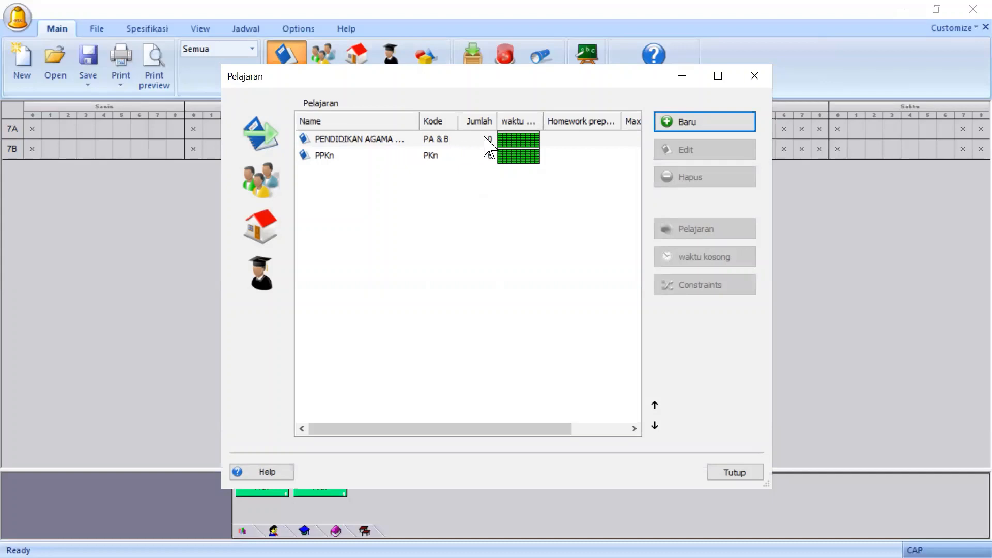
click(736, 473)
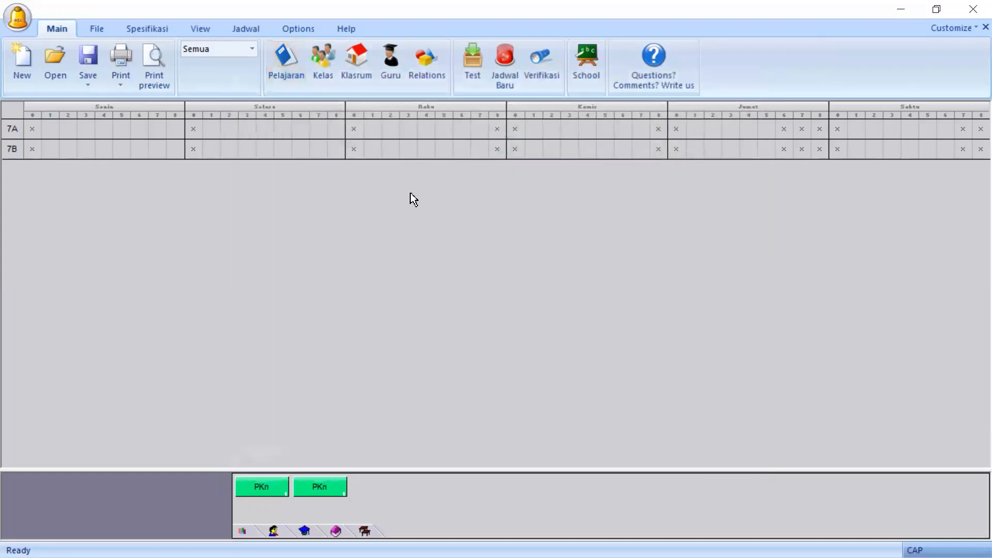
Add a second teacher, entering the teacher's name and code 1
click(392, 56)
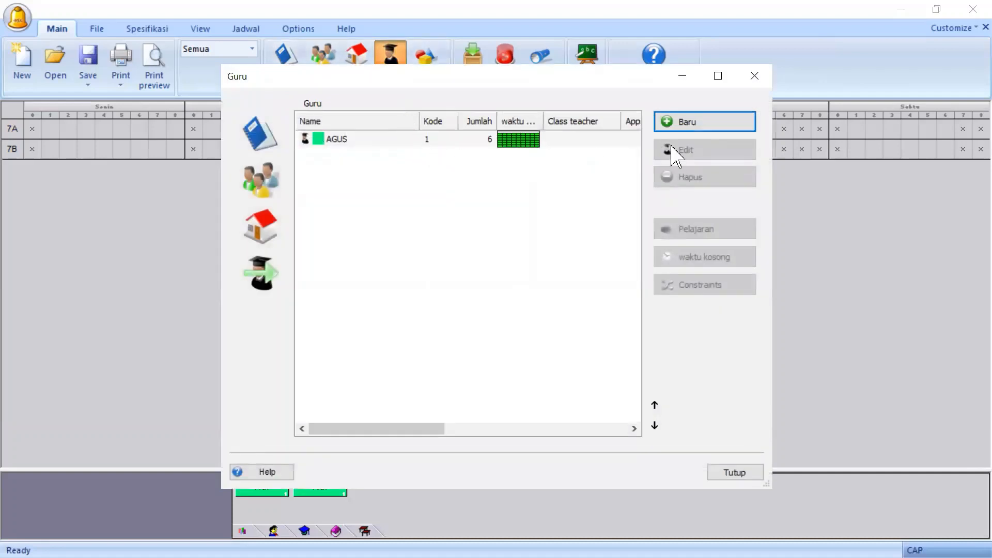
click(729, 127)
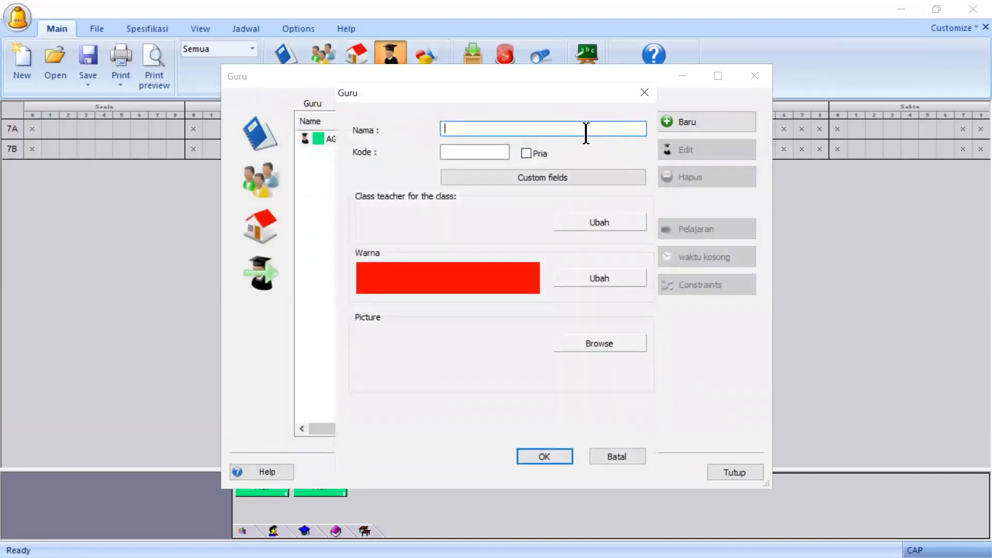
text(B)
click(483, 151)
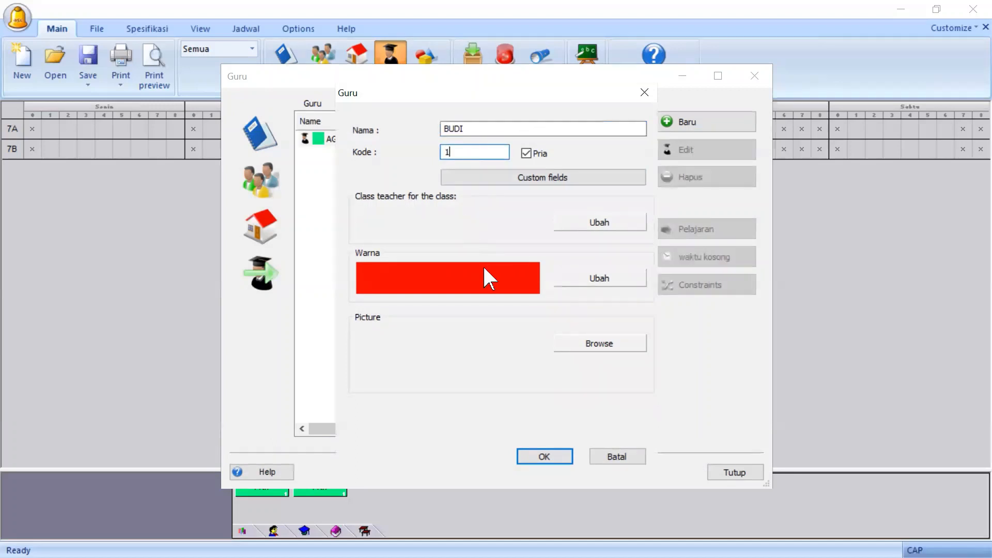
click(549, 456)
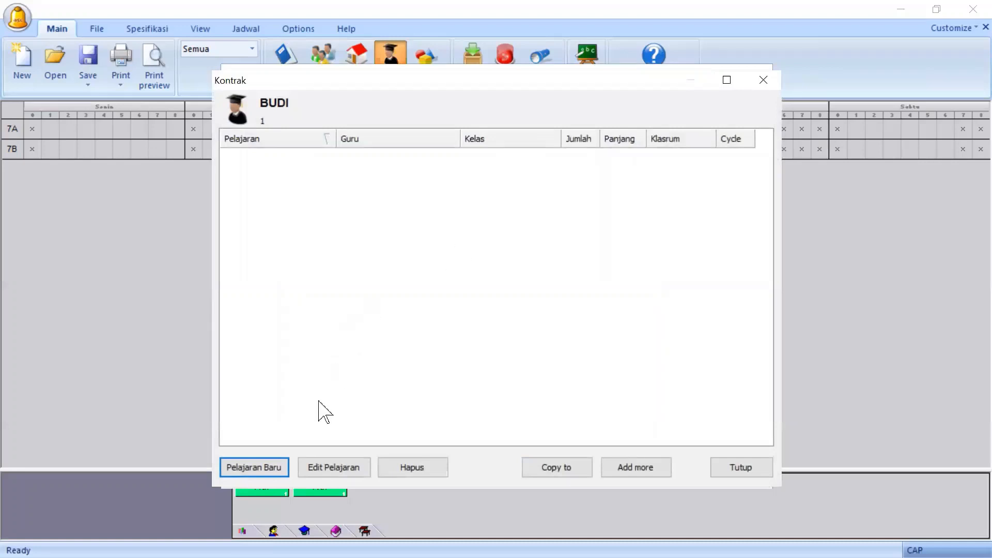
Add a PENDIDIKAN AGAMA DAN BUDI PEKERTI lesson for the new teacher in class 7A, once per week as Tripel
click(261, 466)
click(427, 209)
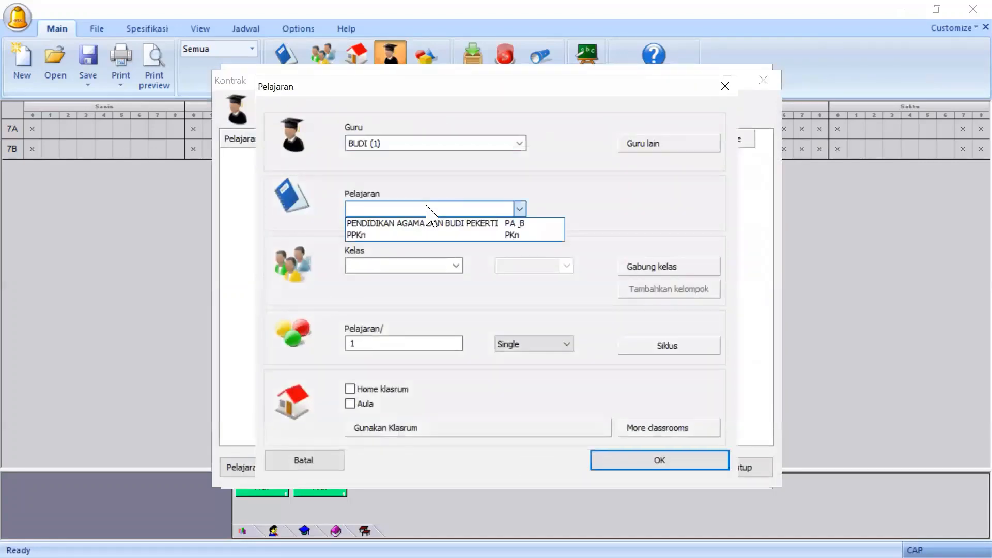
click(416, 224)
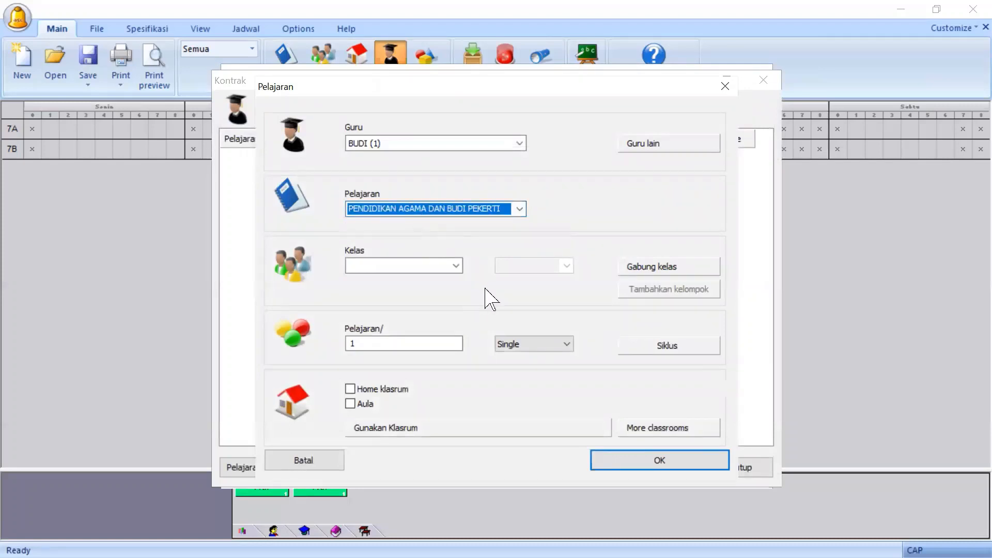
click(432, 266)
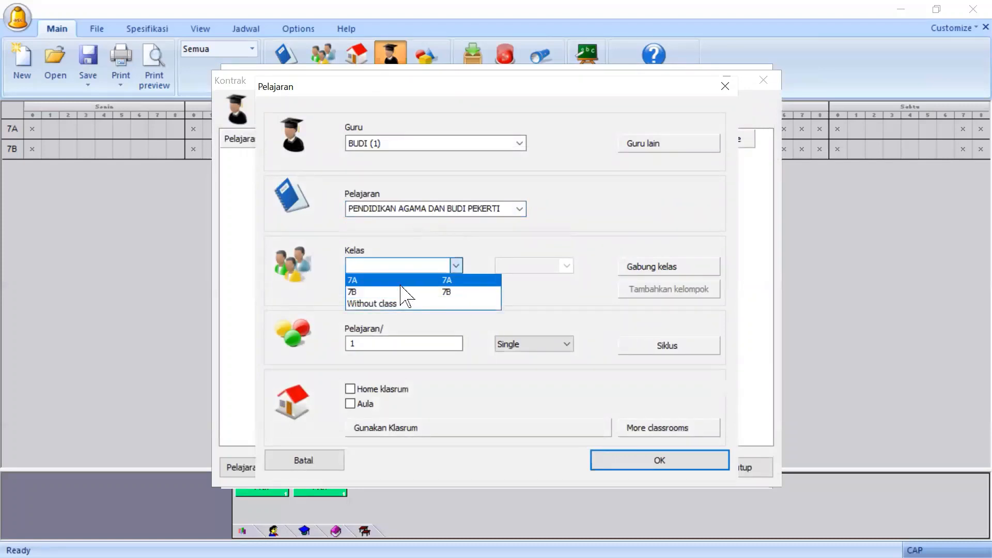
click(400, 281)
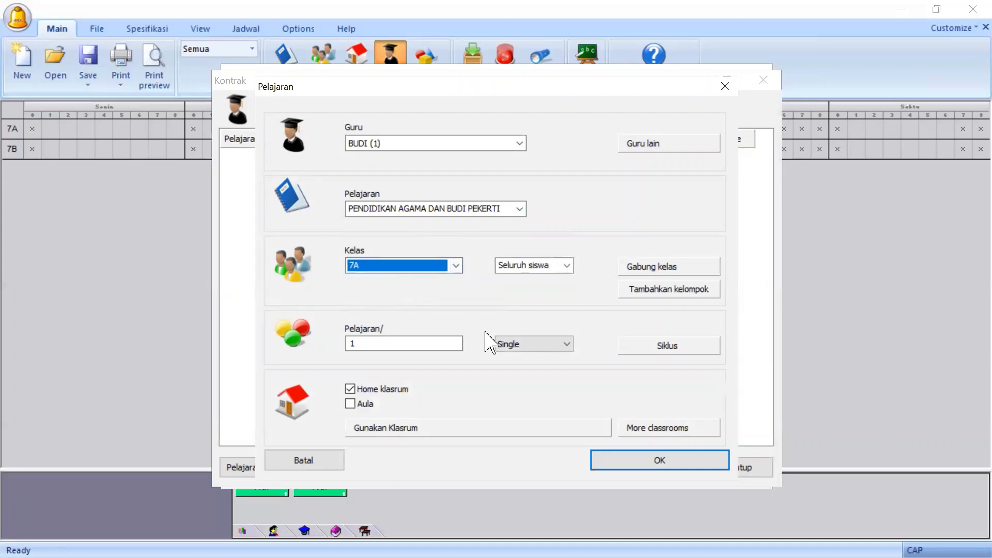
click(565, 344)
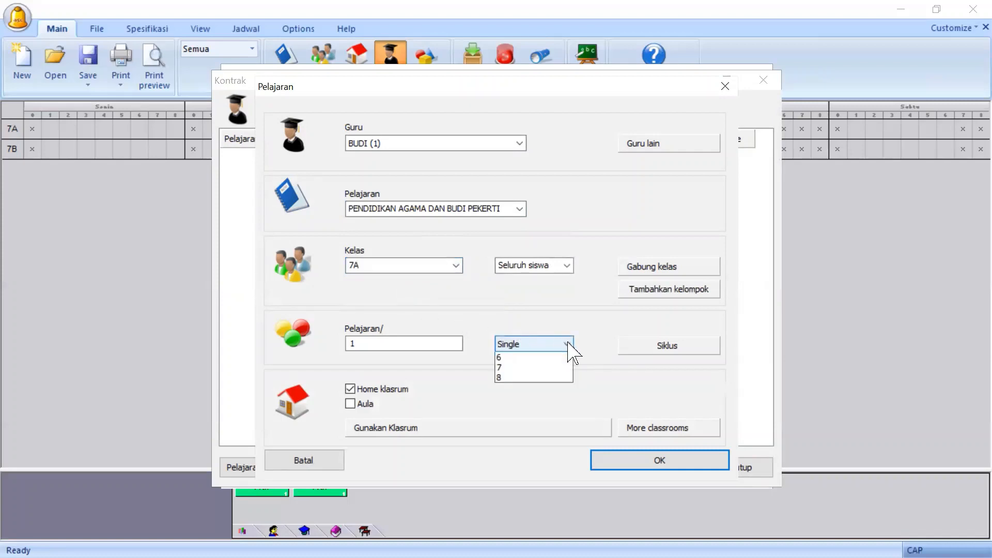
click(547, 379)
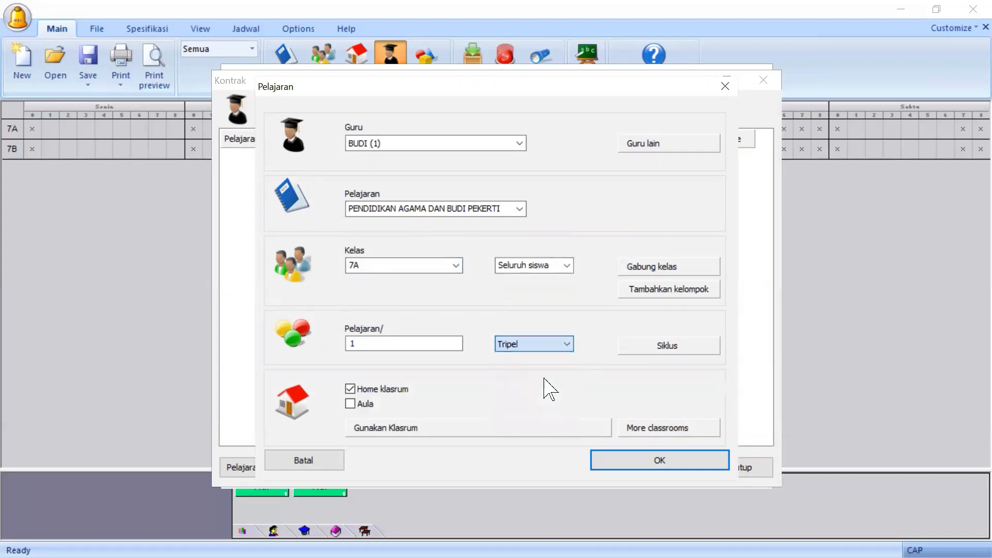
click(660, 460)
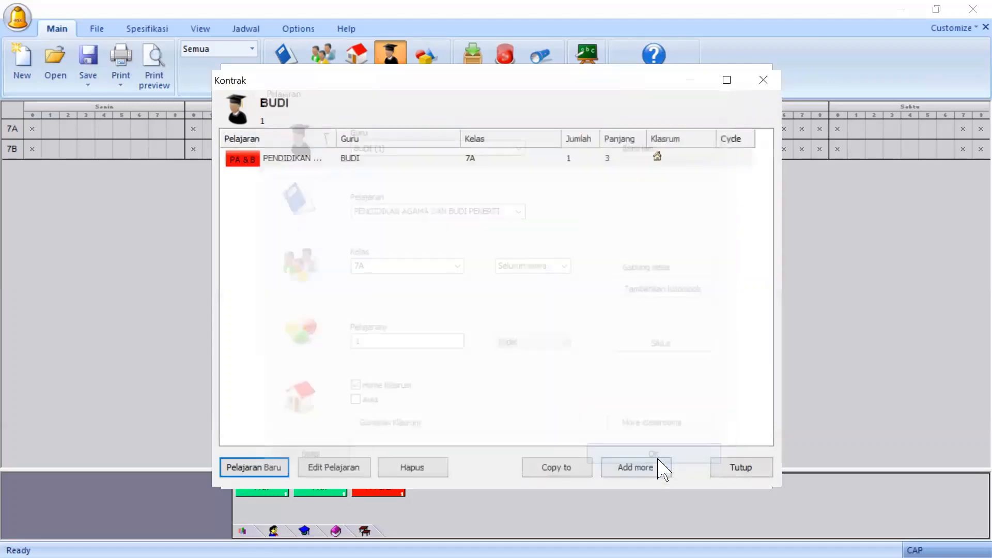
Copy the new teacher's class 7A lesson to class 7B and return to the timetable
click(357, 159)
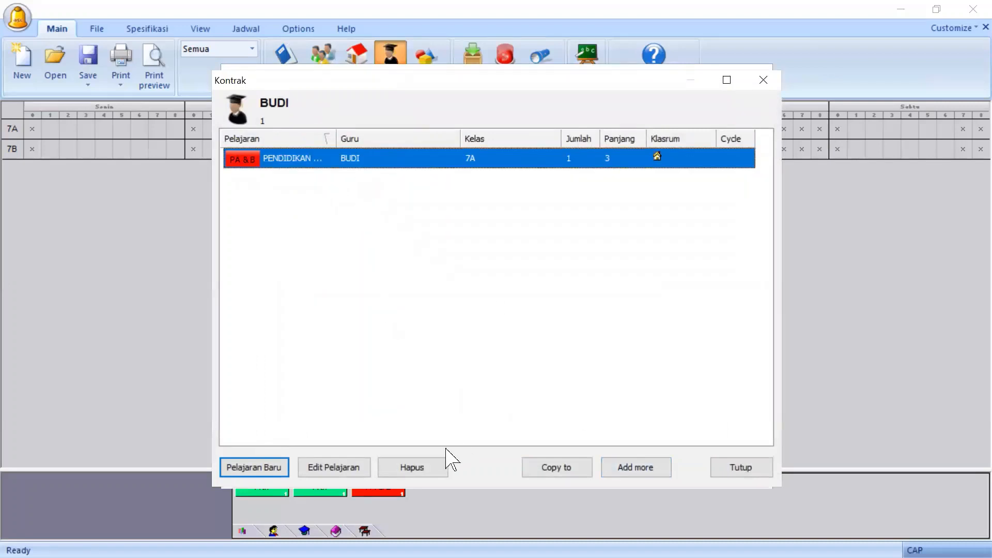
click(568, 468)
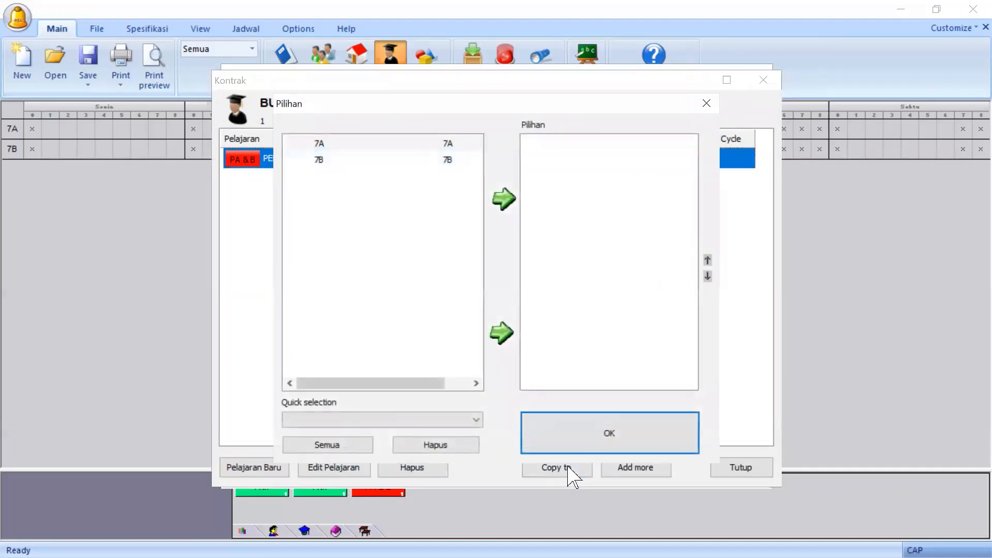
click(428, 159)
double_click(428, 160)
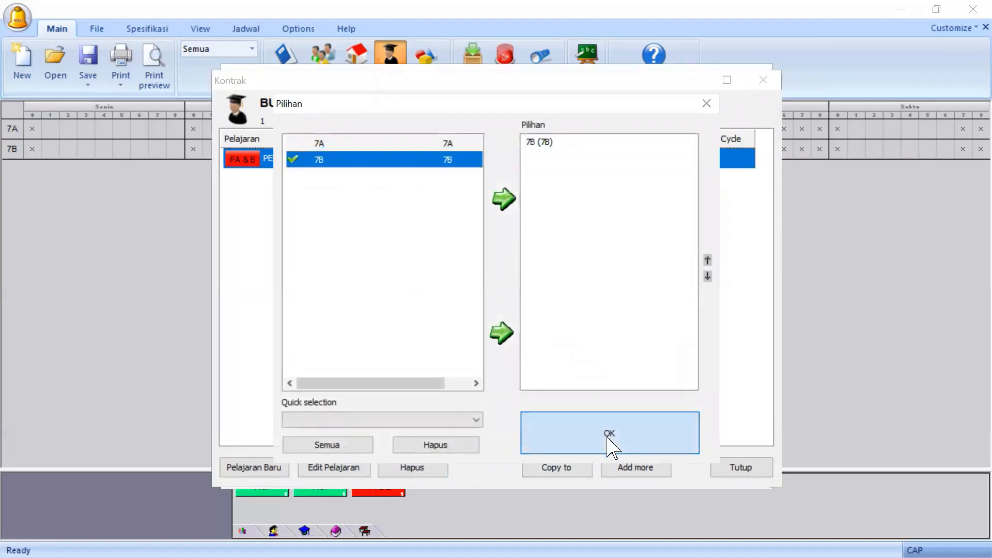
click(609, 439)
click(741, 467)
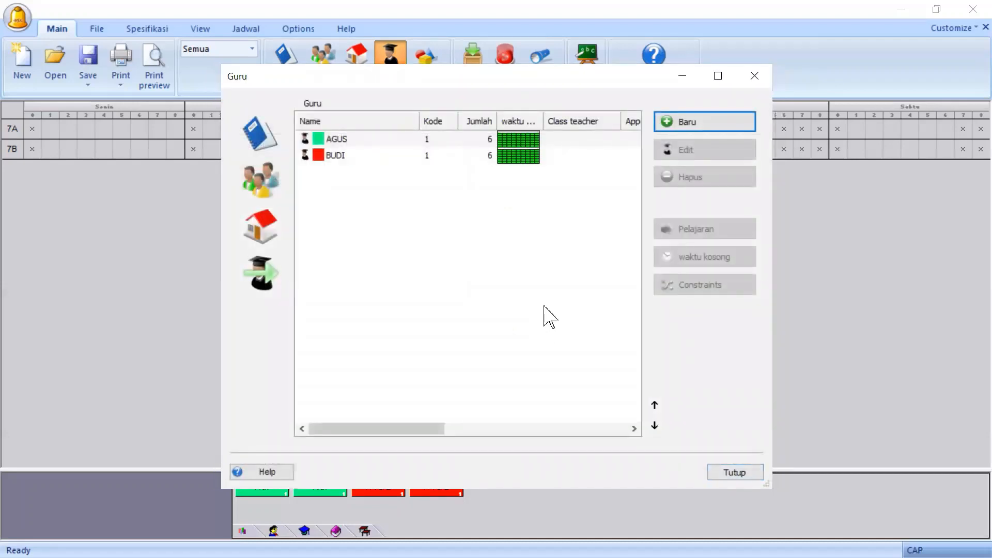
click(736, 473)
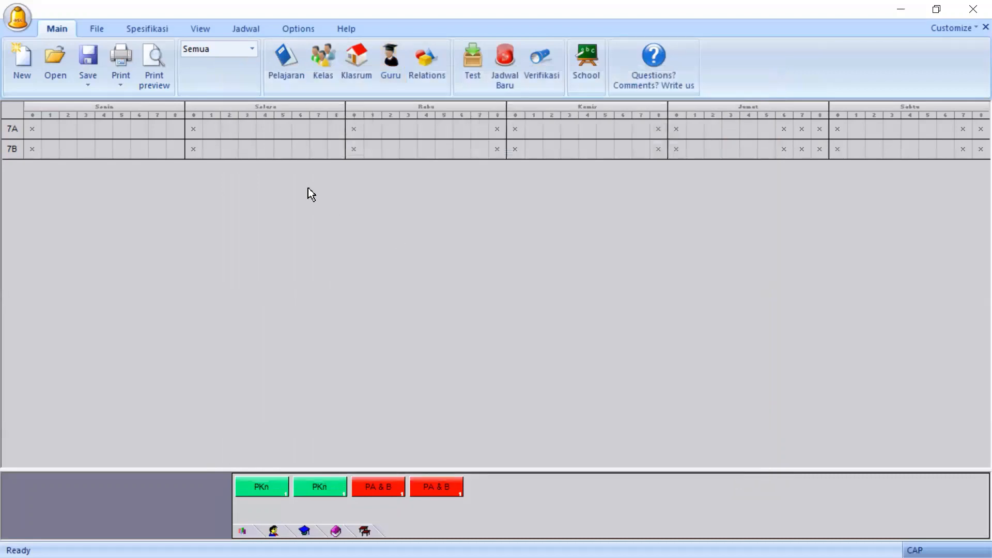
Mark all Senin periods Inappropriate for PENDIDIKAN AGAMA DAN BUDI PEKERTI and confirm the availability
click(284, 61)
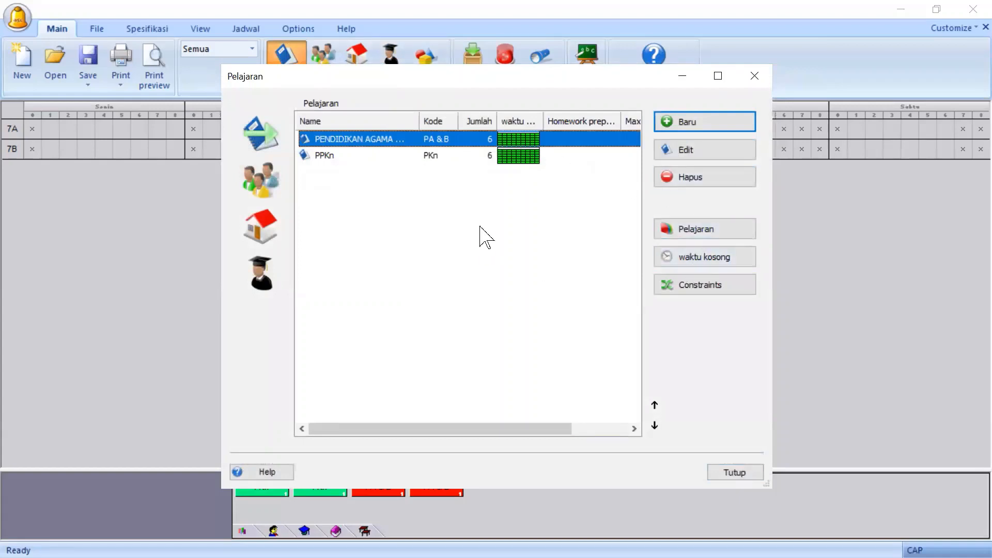
click(712, 255)
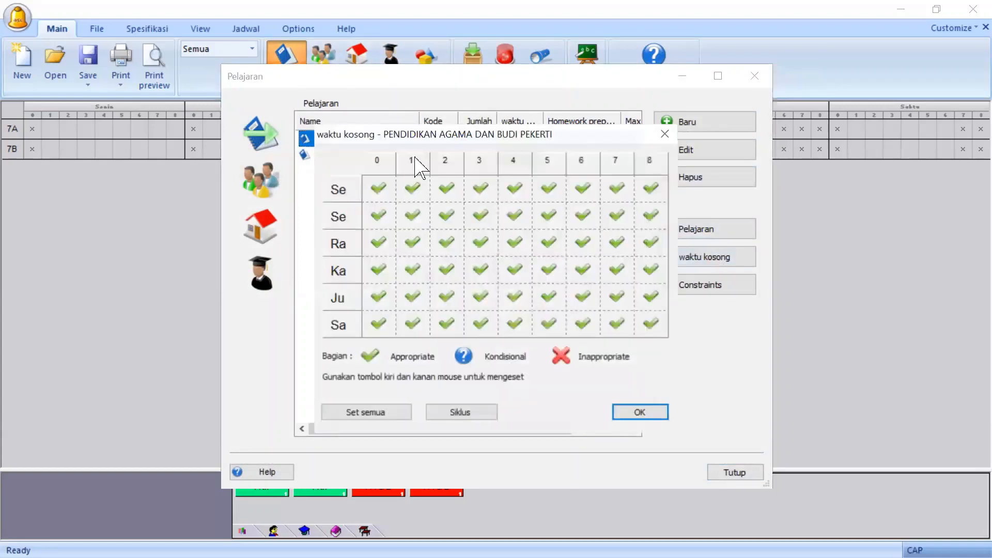
click(338, 193)
click(337, 190)
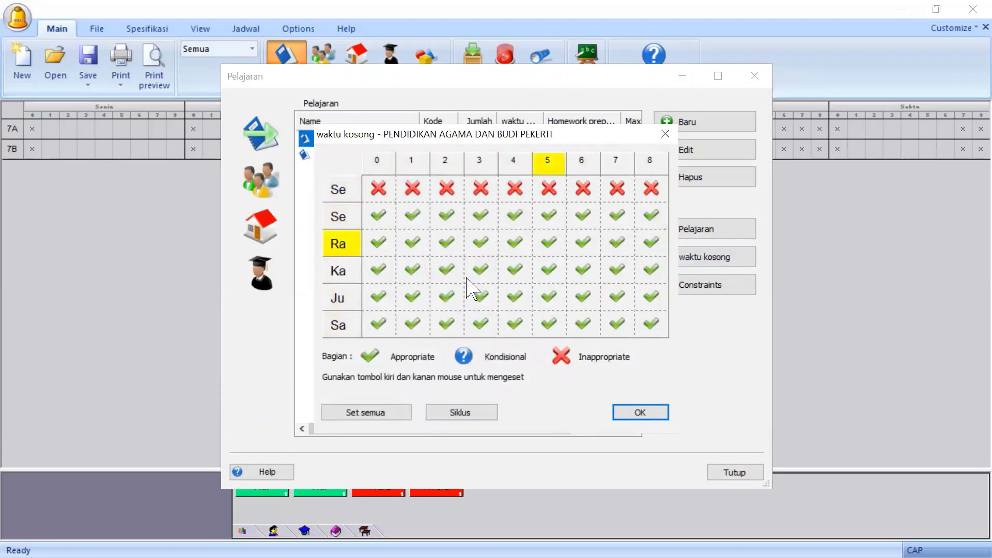
click(640, 412)
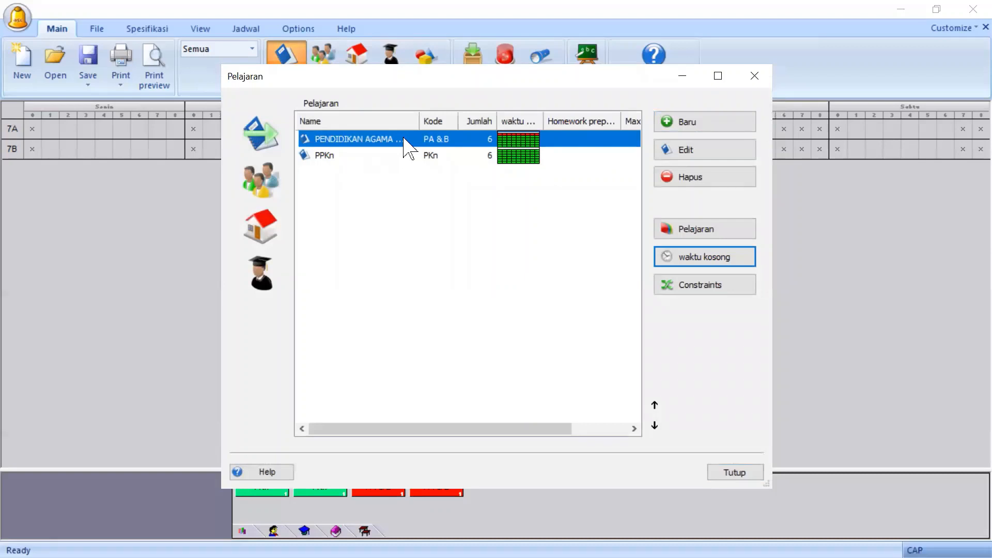
Try the Senin row of PENDIDIKAN AGAMA DAN BUDI PEKERTI as Kondisional and Appropriate, and return it to Inappropriate
click(738, 267)
click(336, 188)
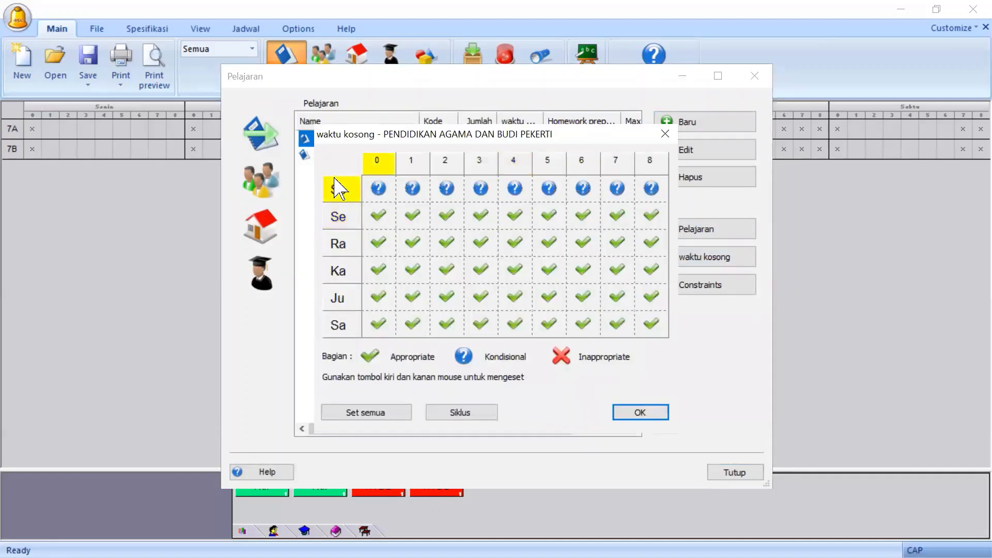
click(337, 189)
click(336, 188)
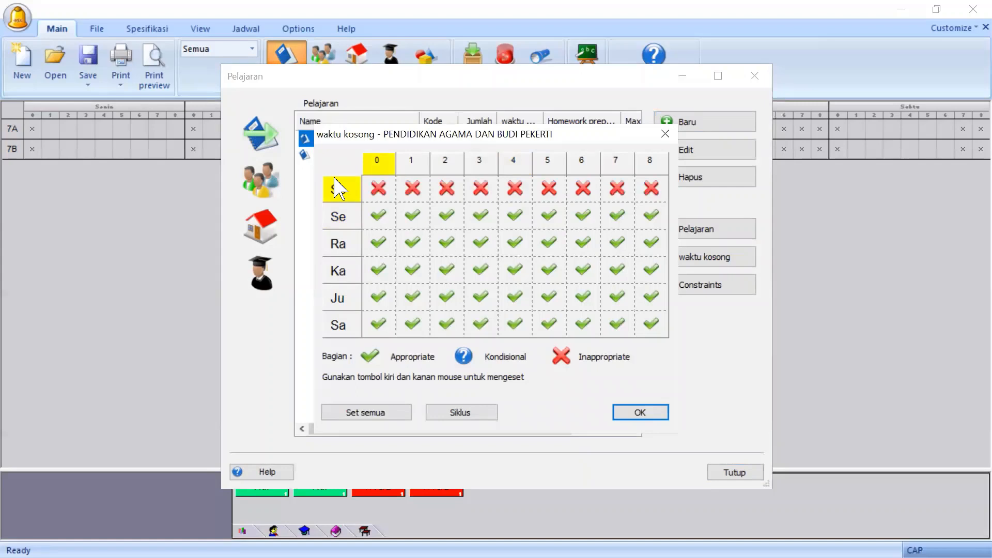
click(646, 412)
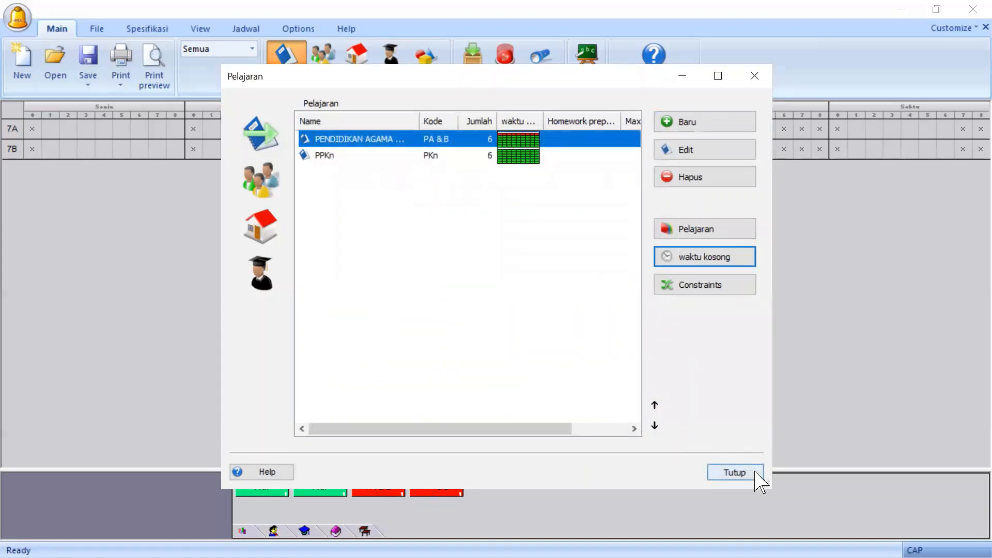
click(752, 471)
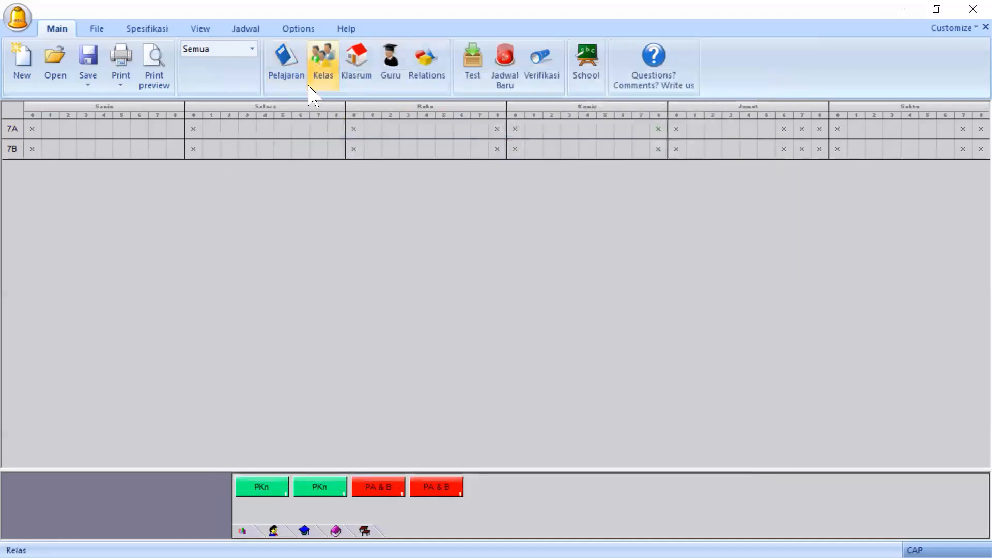
Mark the whole Selasa row Inappropriate in the availability of PPKn
click(288, 77)
click(316, 158)
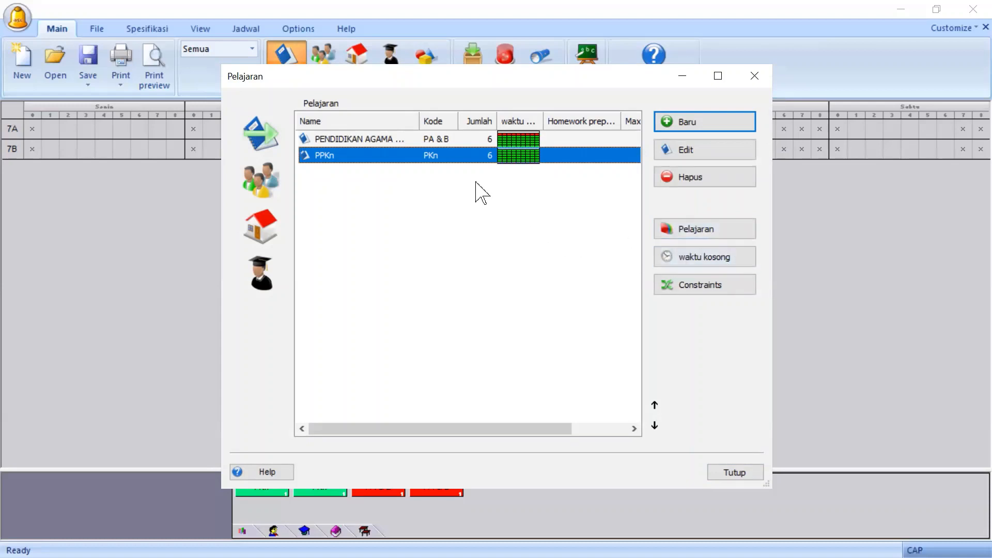
click(702, 256)
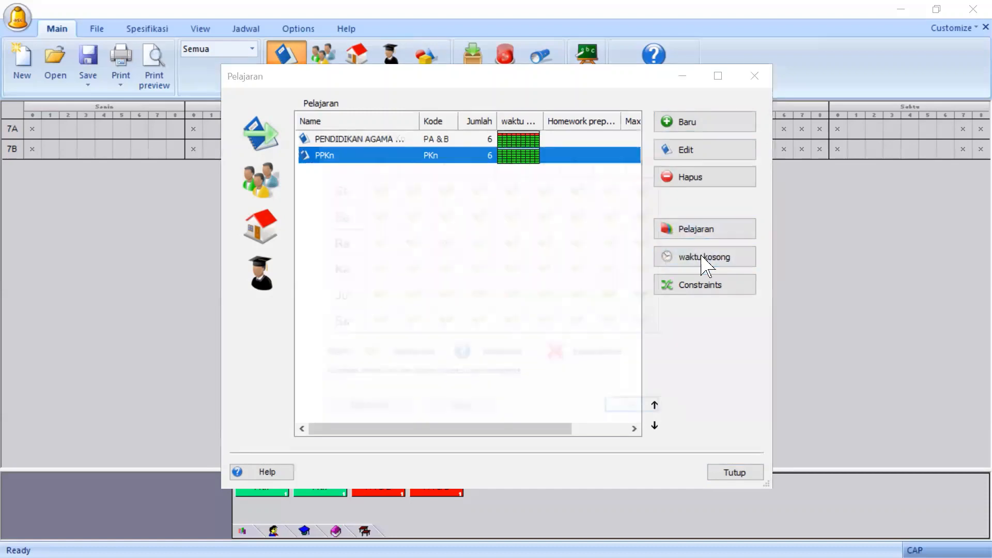
click(339, 212)
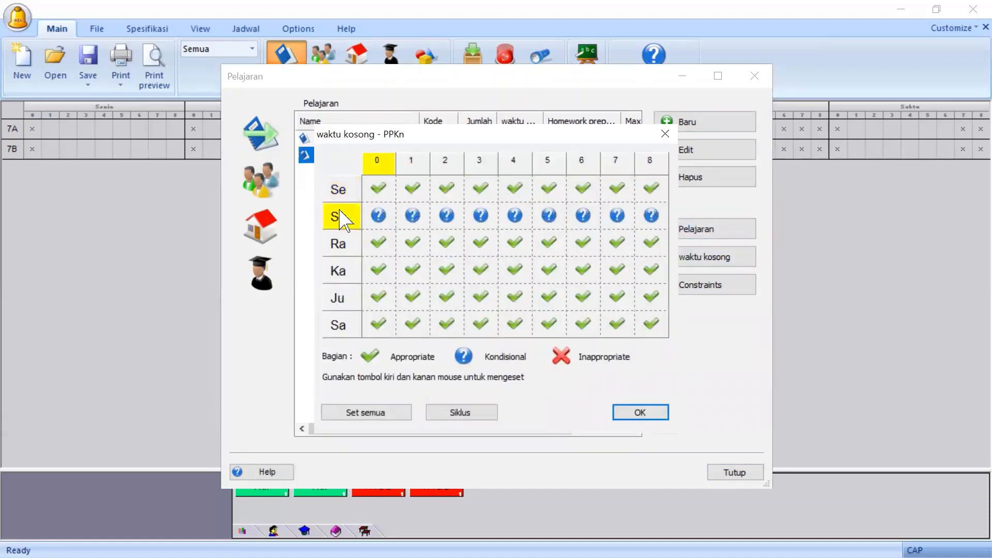
click(339, 212)
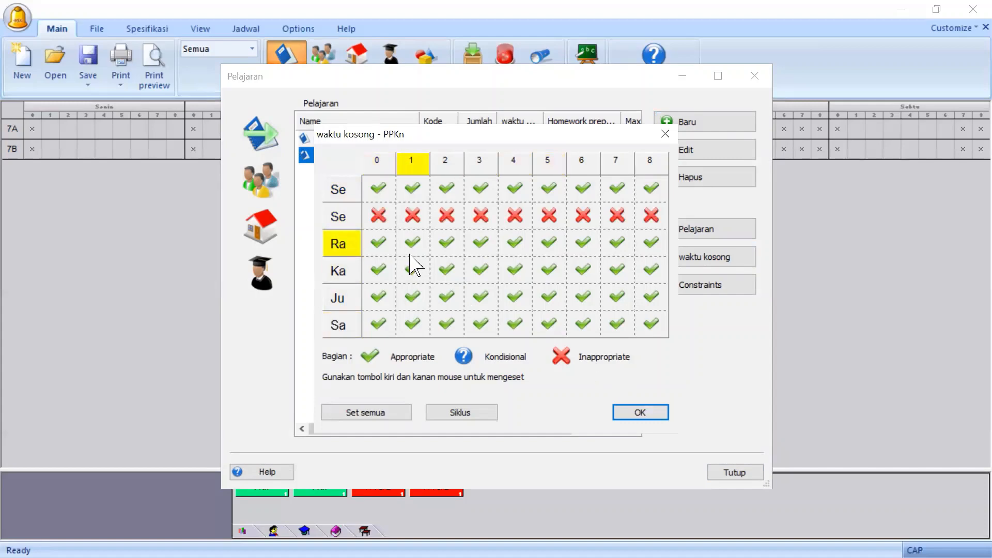
Set periods 0 to 3 on Selasa back to Appropriate for PPKn and confirm the availability
click(378, 217)
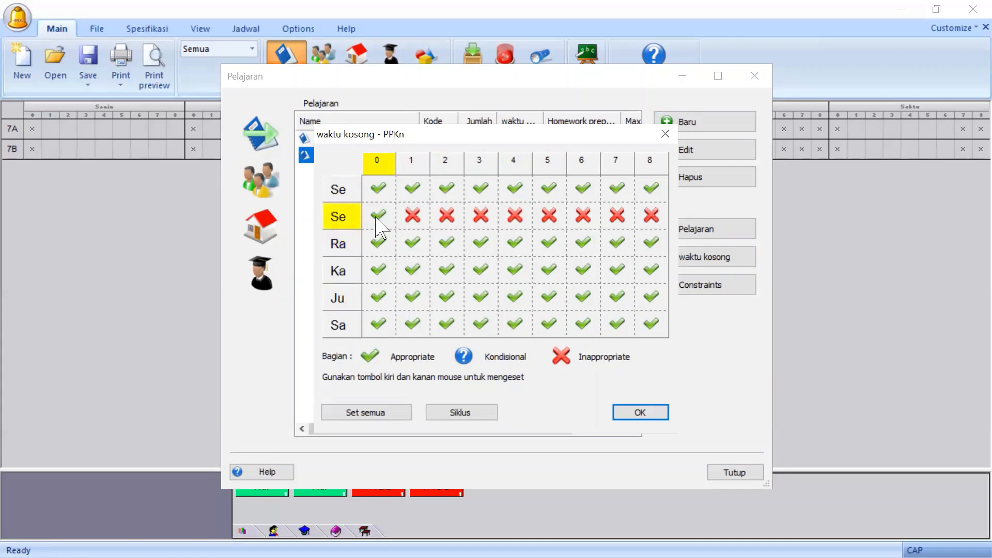
click(444, 219)
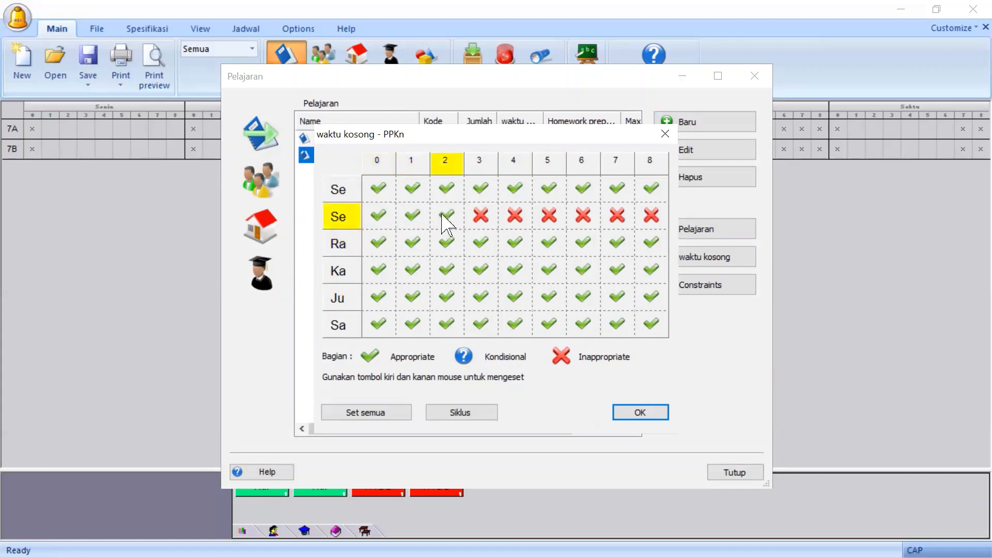
click(475, 212)
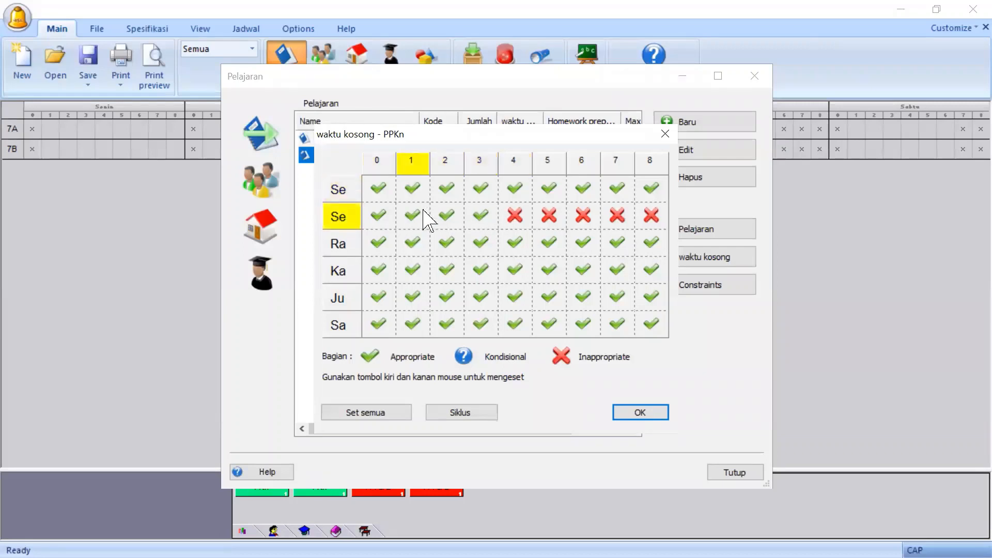
click(640, 413)
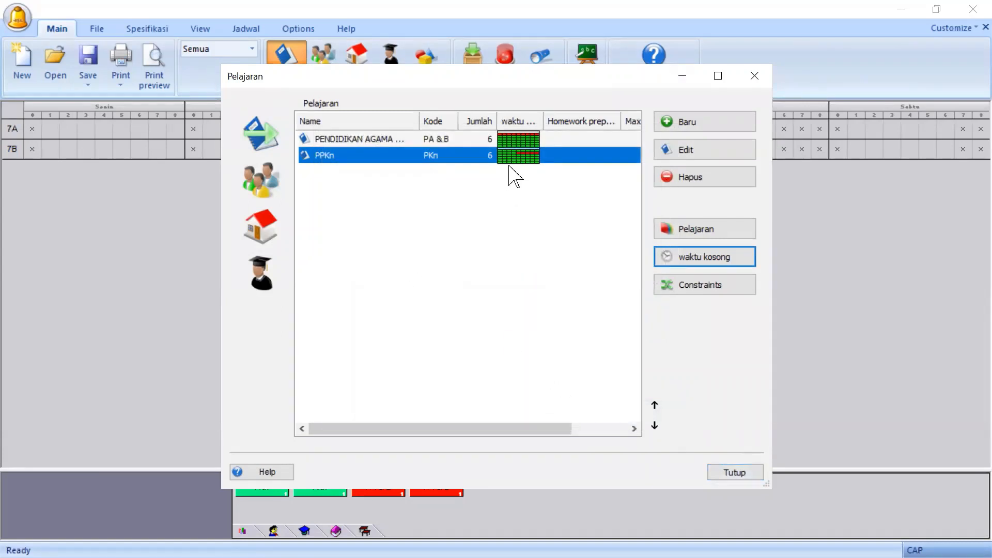
Set periods 0 to 3 on Senin to Appropriate for PENDIDIKAN AGAMA DAN BUDI PEKERTI, confirm, and close the subject list
click(444, 140)
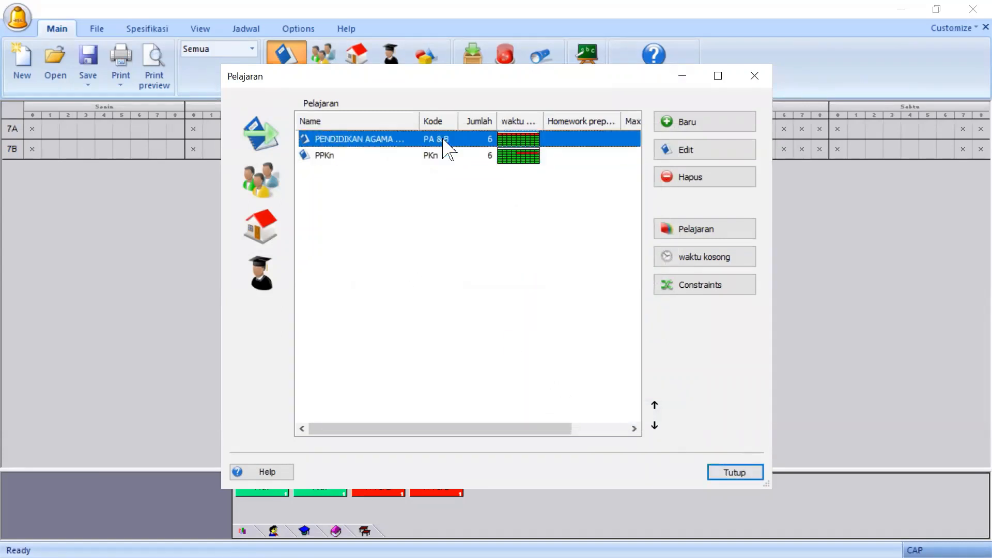
click(703, 259)
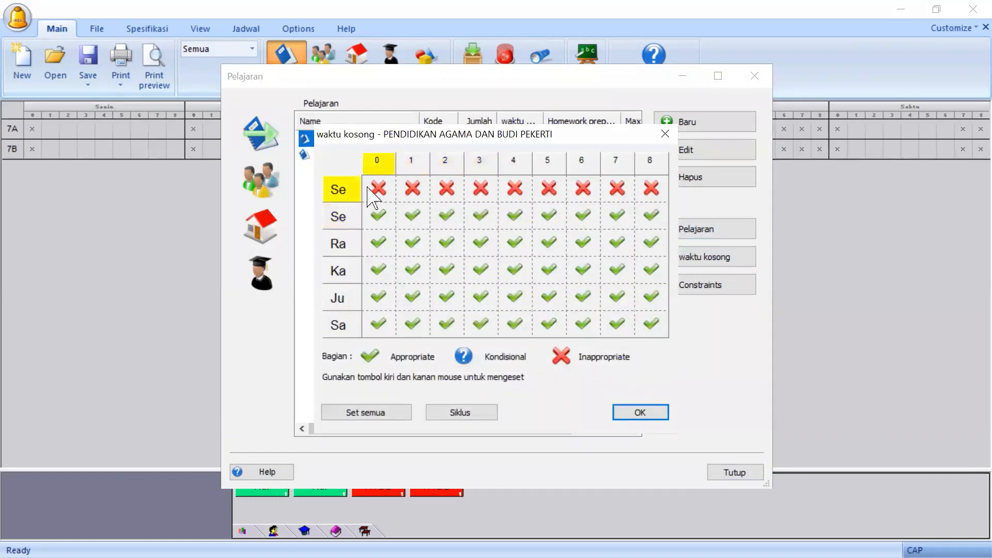
click(373, 193)
click(413, 195)
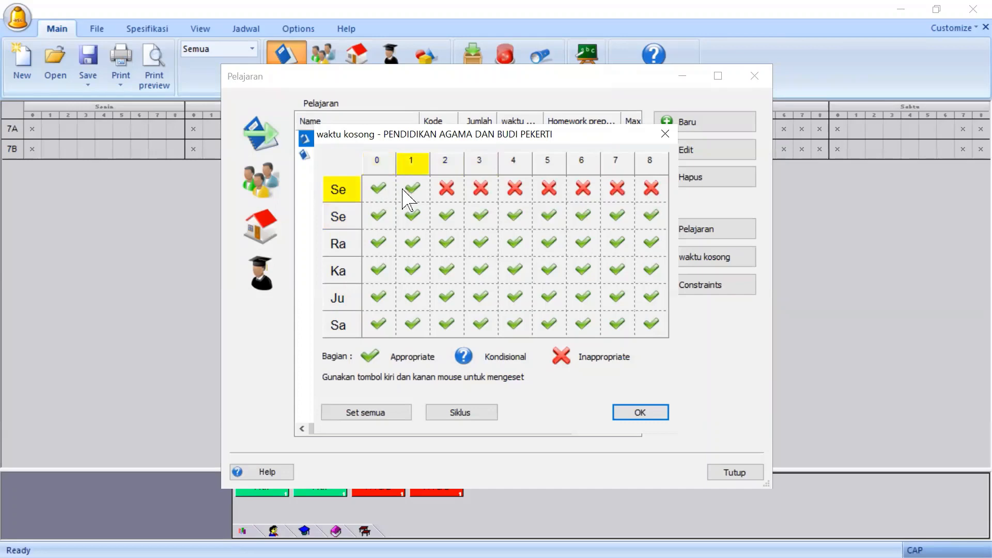
click(448, 196)
click(479, 191)
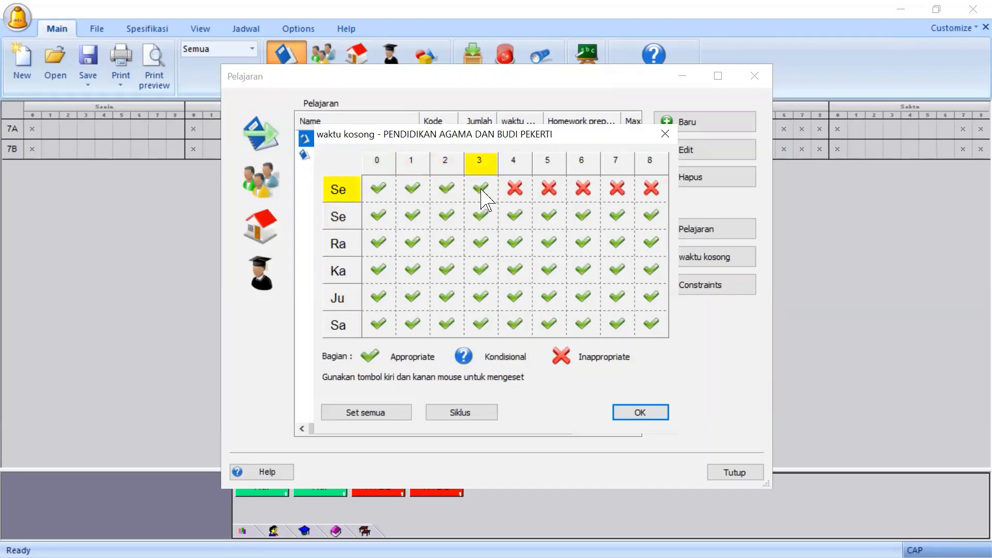
click(635, 413)
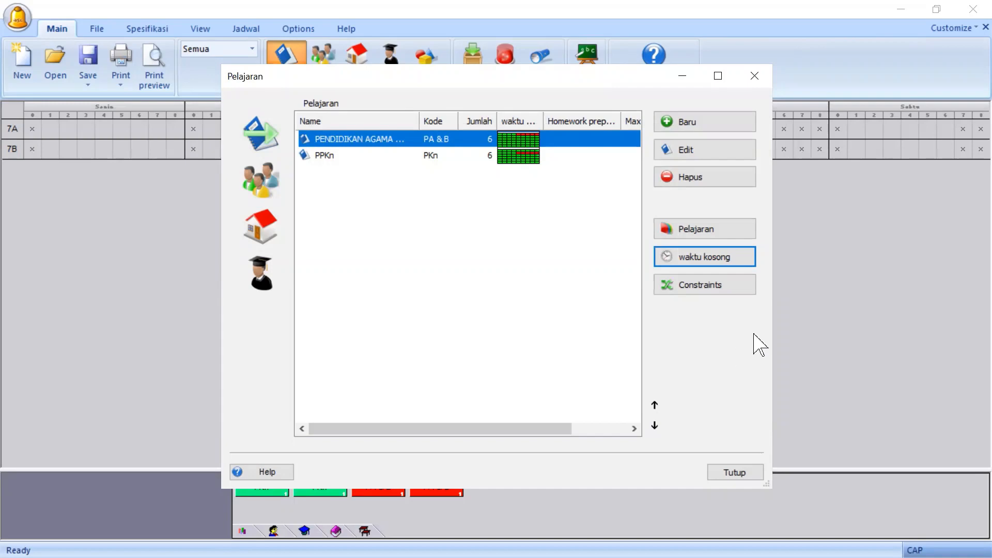
click(741, 473)
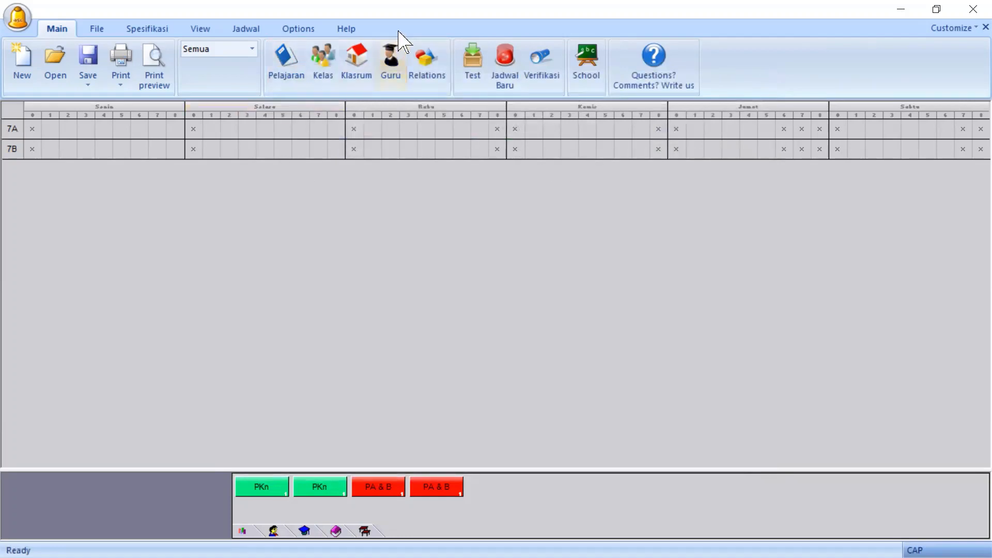
Mark the Selasa, Kamis and Sabtu rows Inappropriate in the first listed teacher's availability, confirm, and close the teacher list
click(391, 60)
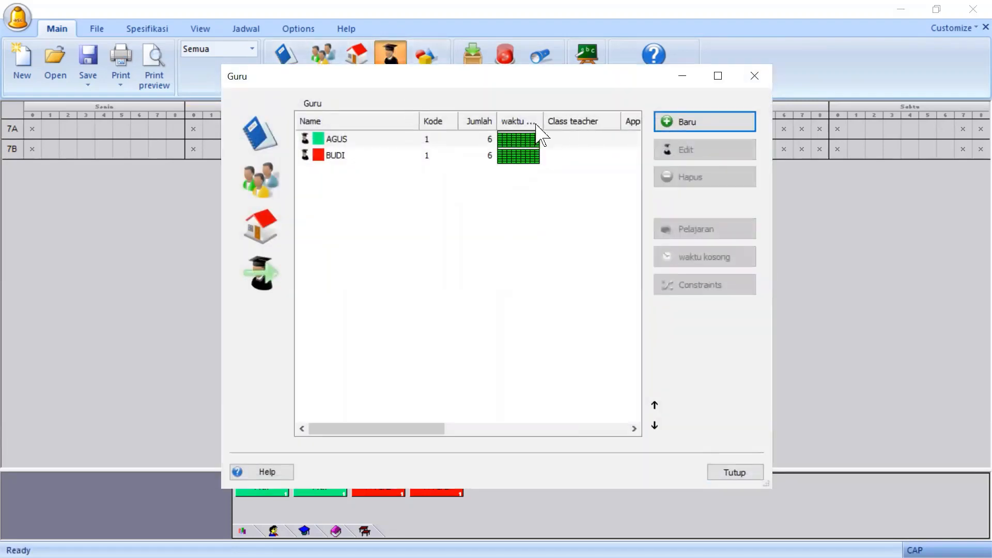
click(509, 139)
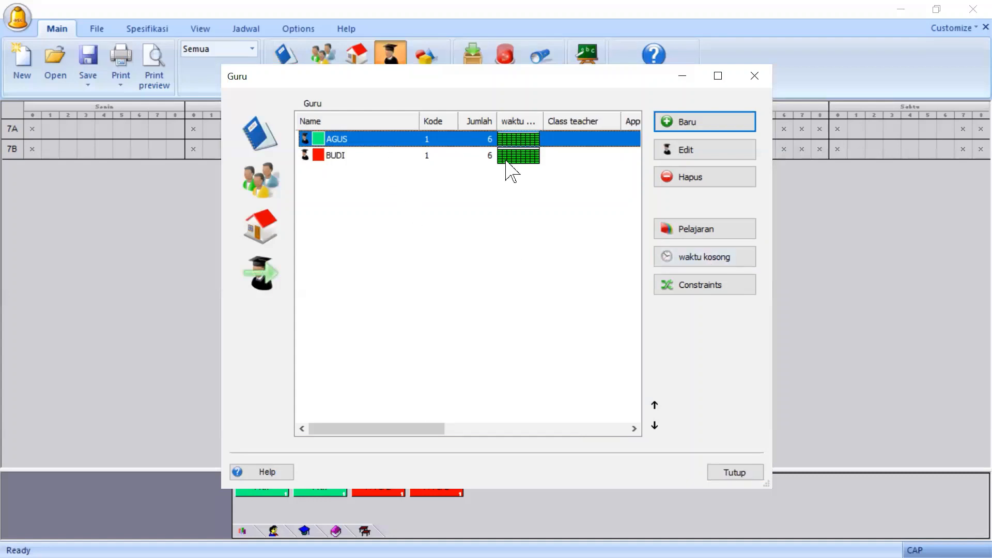
click(701, 259)
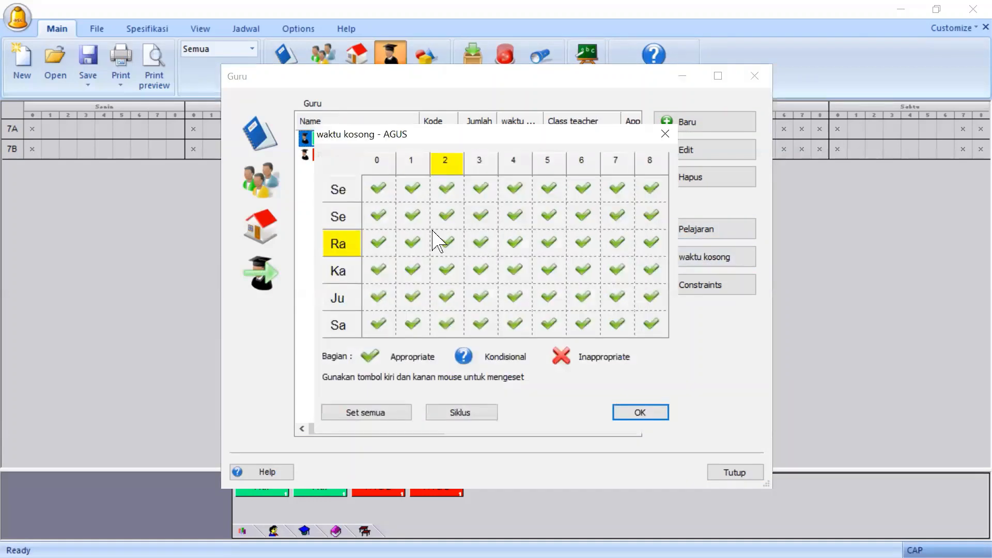
click(339, 215)
click(339, 215)
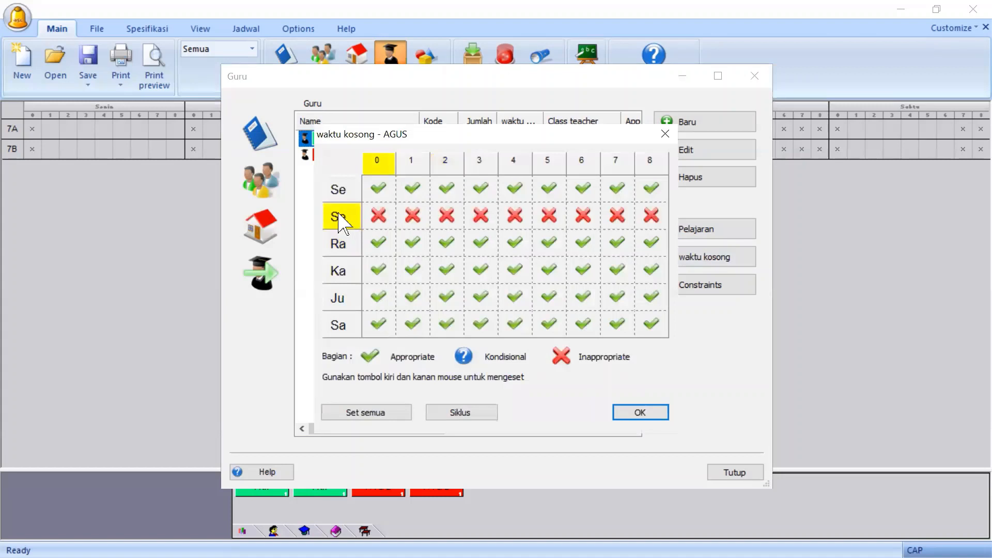
right_click(343, 271)
right_click(347, 324)
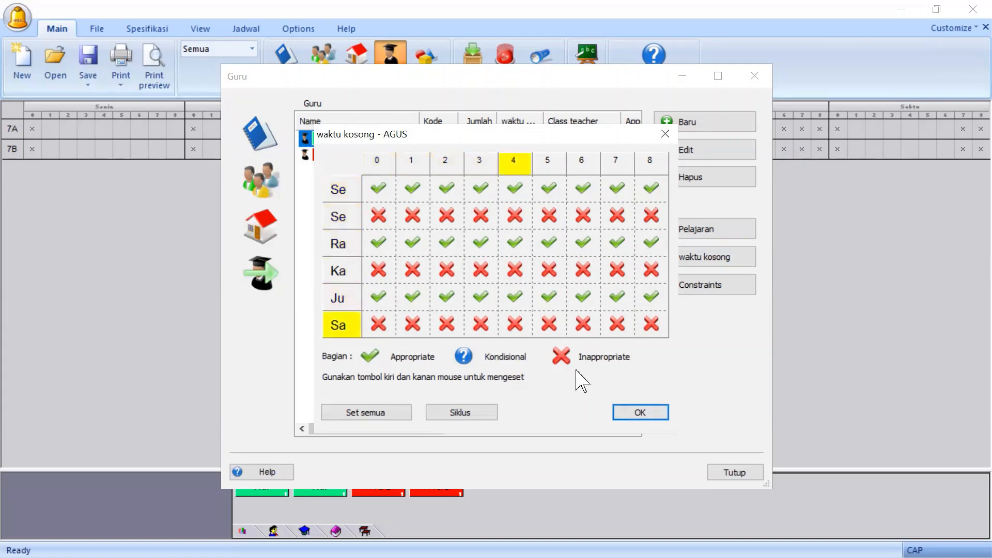
click(641, 413)
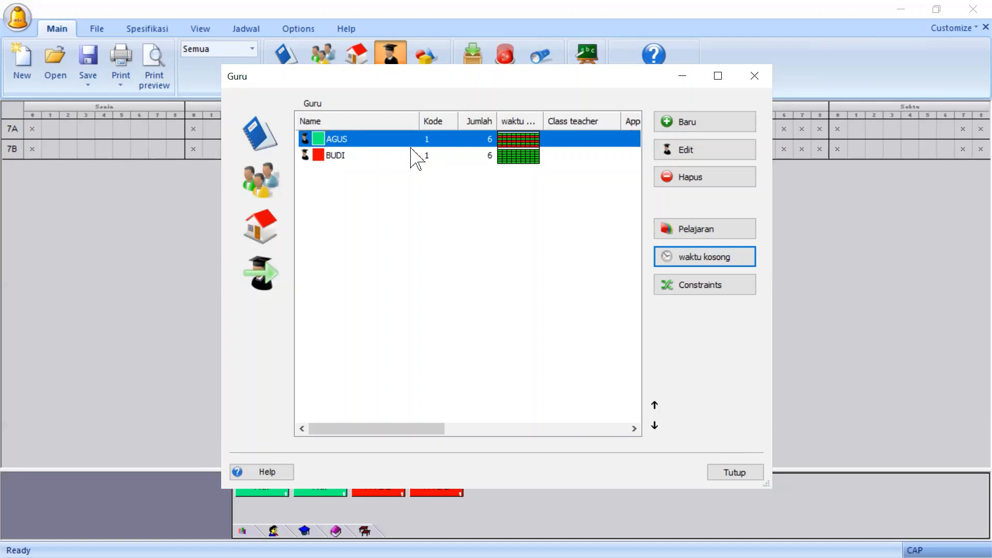
click(398, 156)
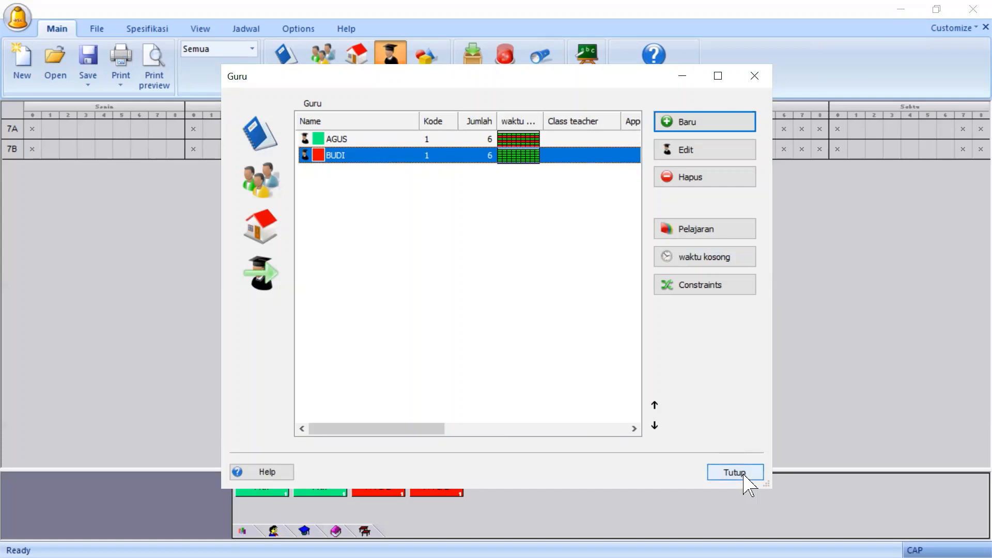
click(443, 295)
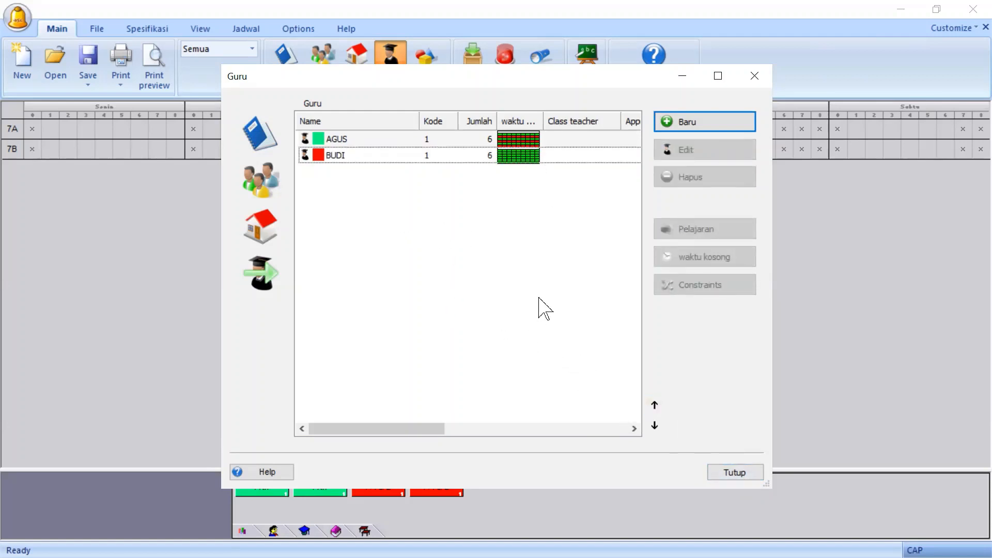
click(753, 472)
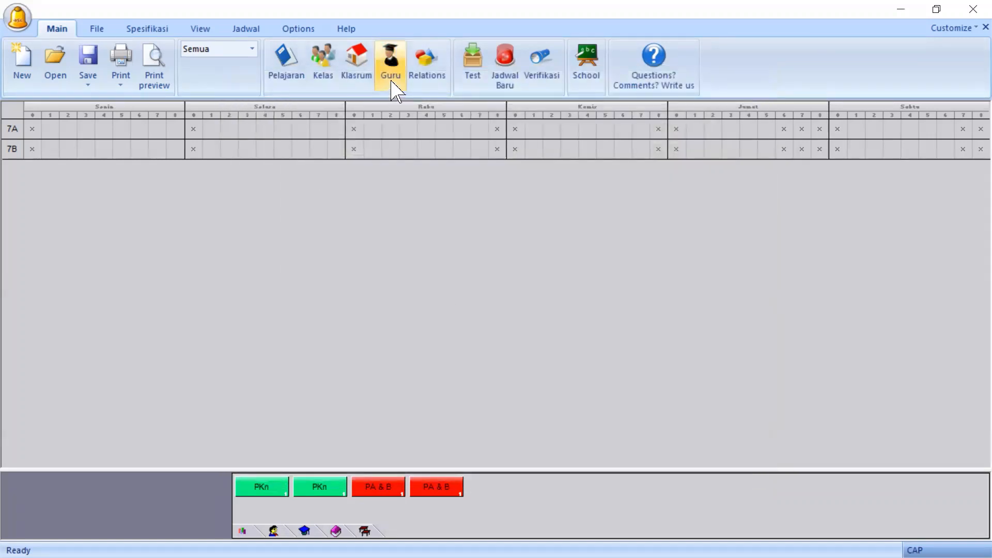
Add the green-coded teacher as a second teacher to class 7A's PENDIDIKAN AGAMA DAN BUDI PEKERTI lesson
click(291, 78)
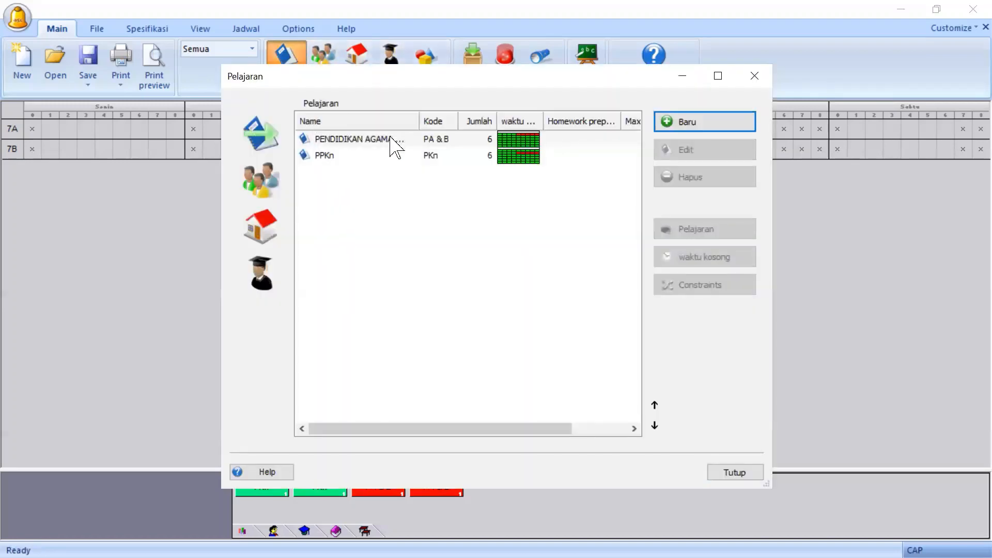
double_click(391, 138)
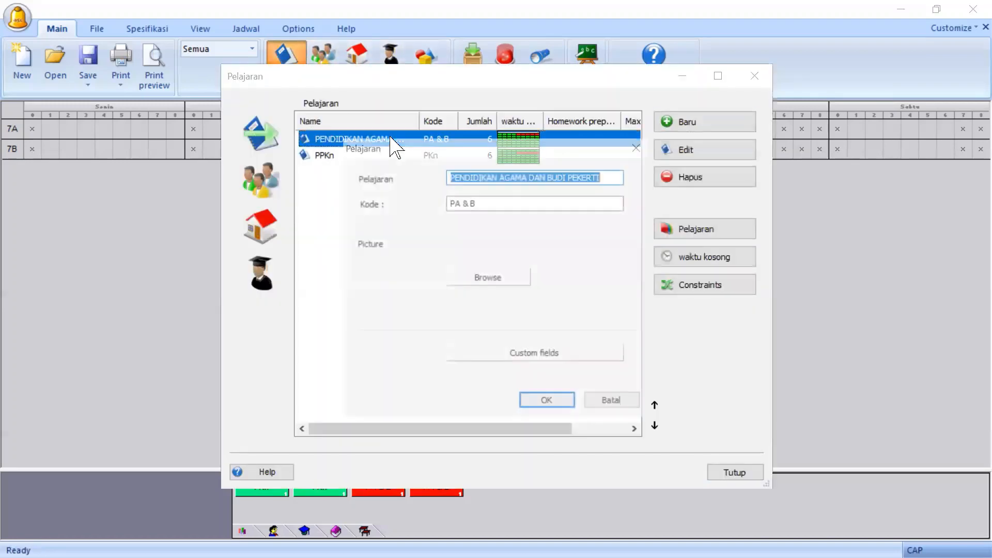
click(623, 402)
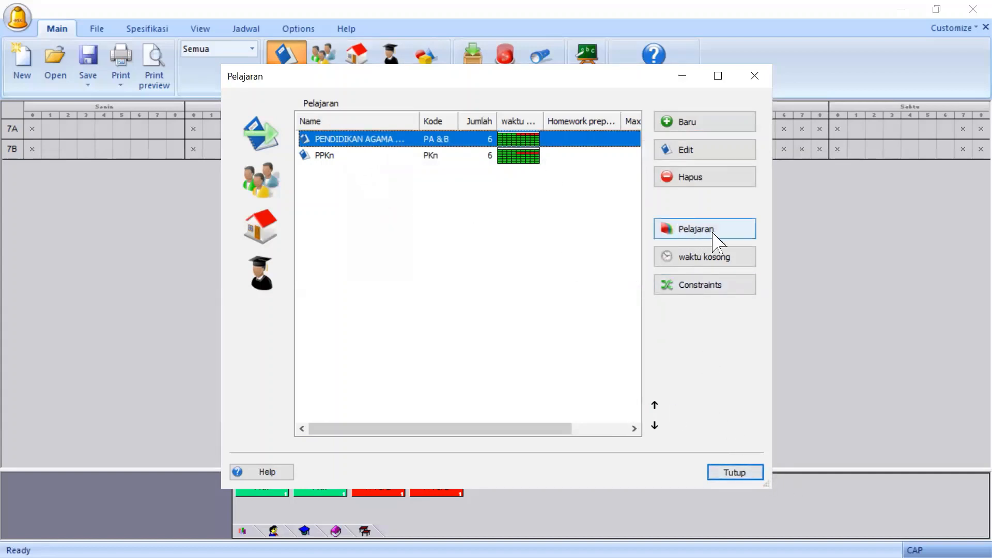
click(693, 227)
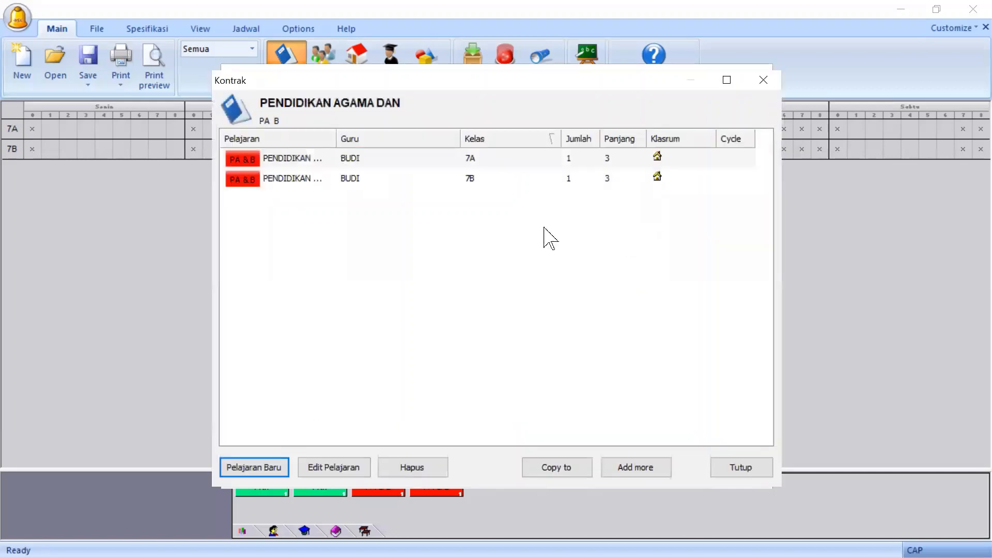
click(437, 158)
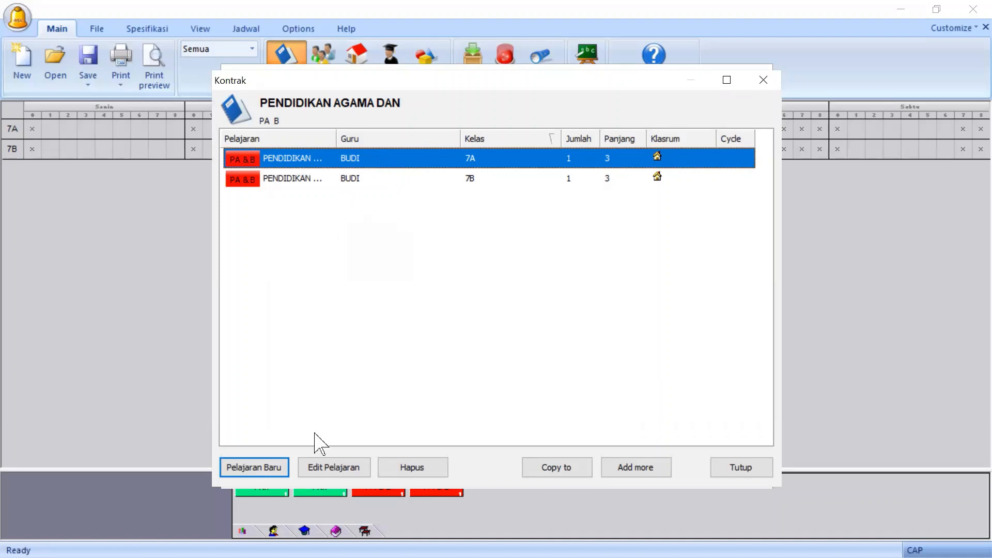
click(333, 467)
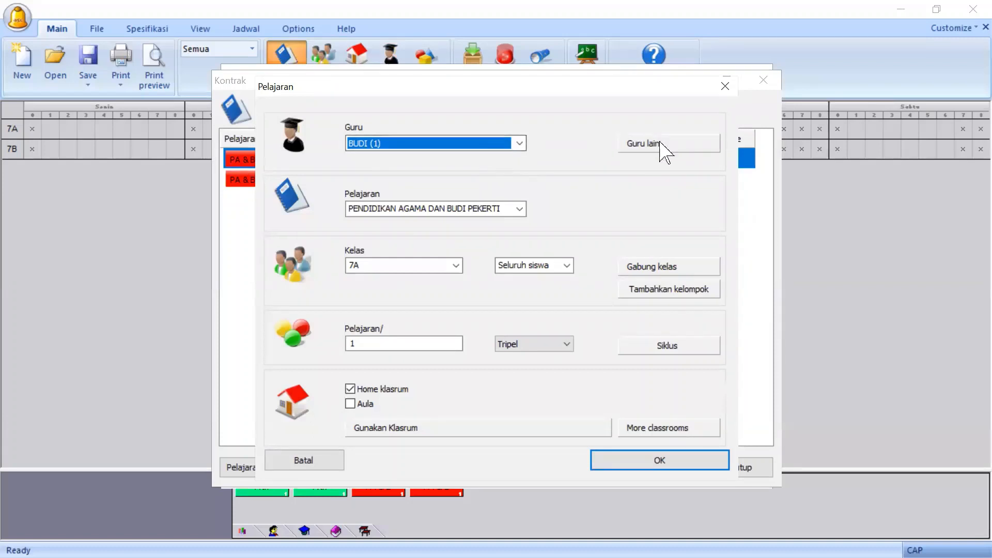
click(665, 154)
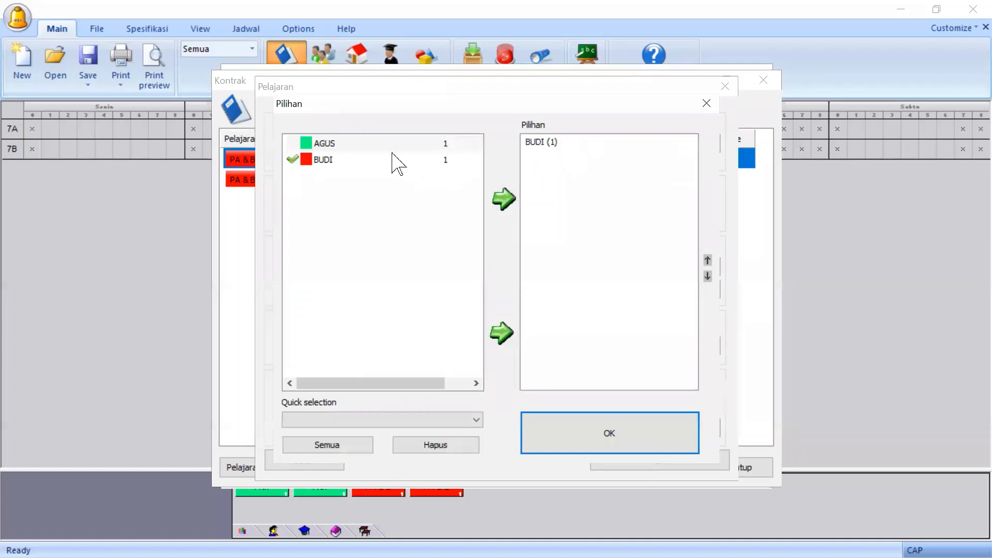
click(383, 144)
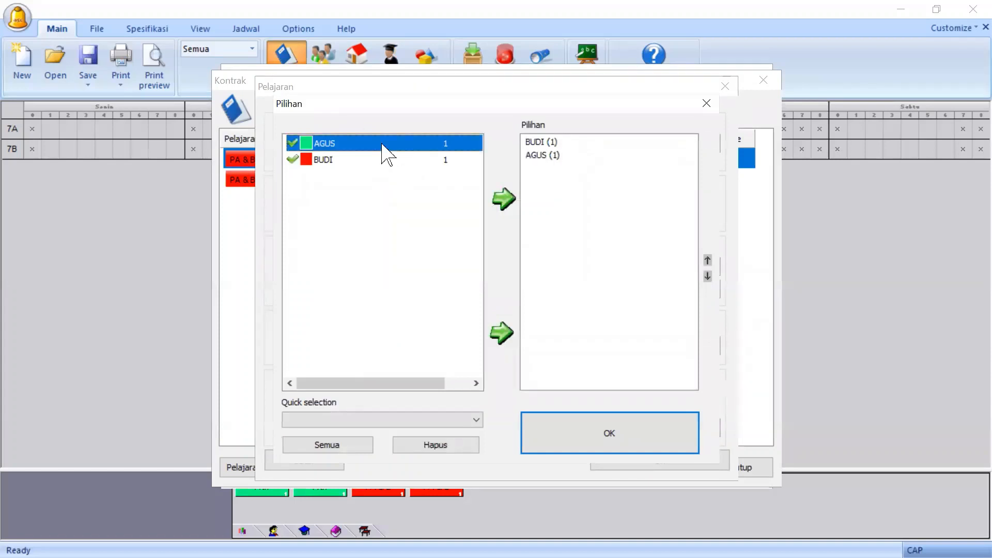
click(565, 439)
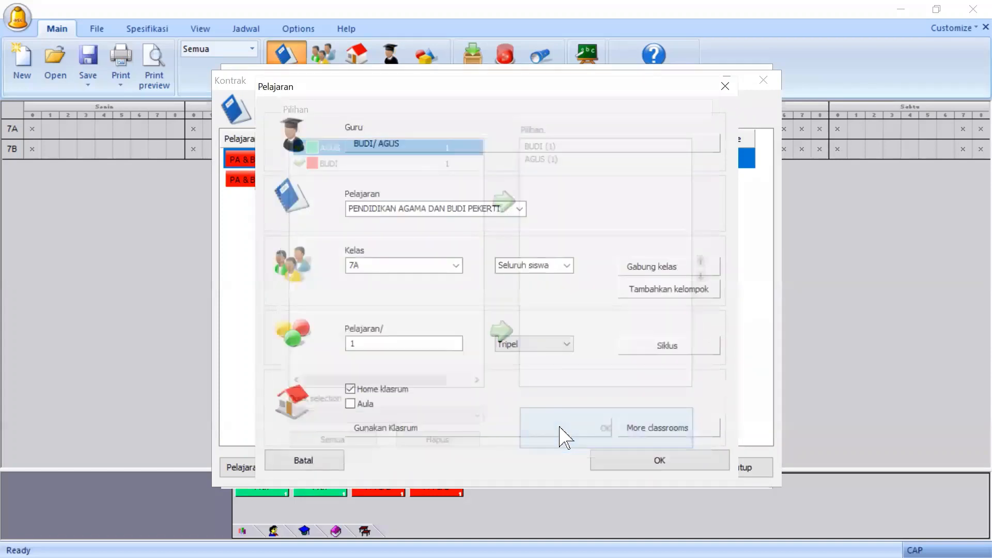
click(692, 468)
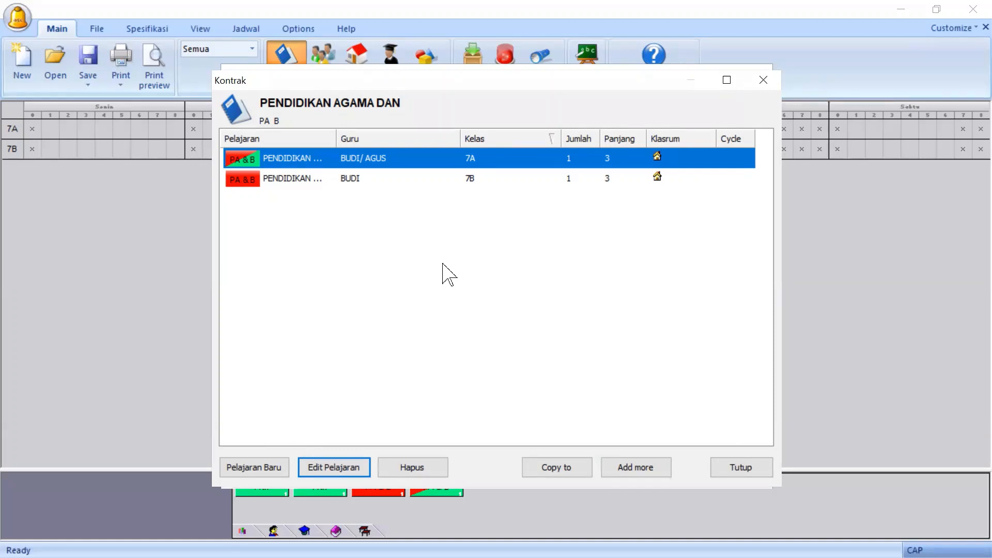
Join class 7A to class 7B's PENDIDIKAN AGAMA DAN BUDI PEKERTI lesson, confirm, and close the lesson and subject lists
click(407, 178)
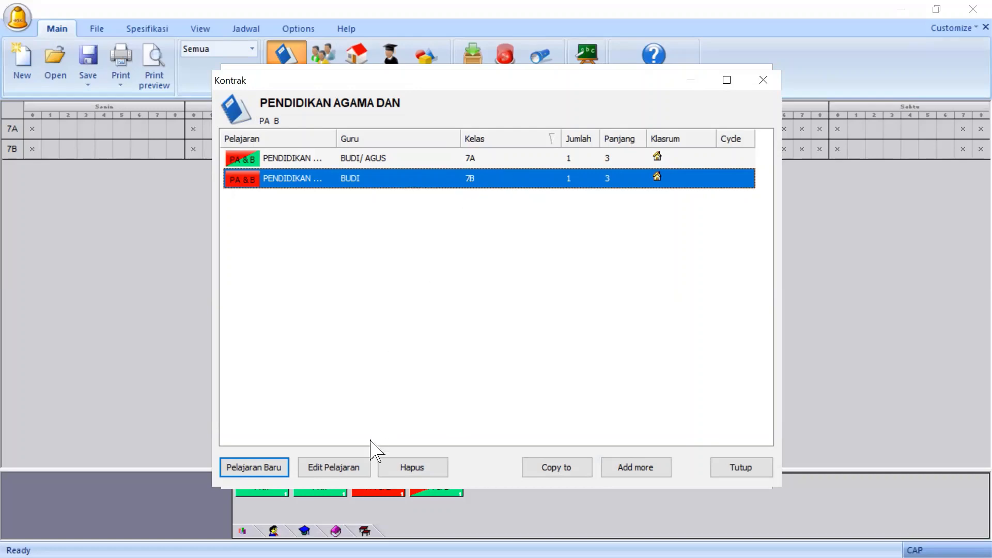
click(345, 469)
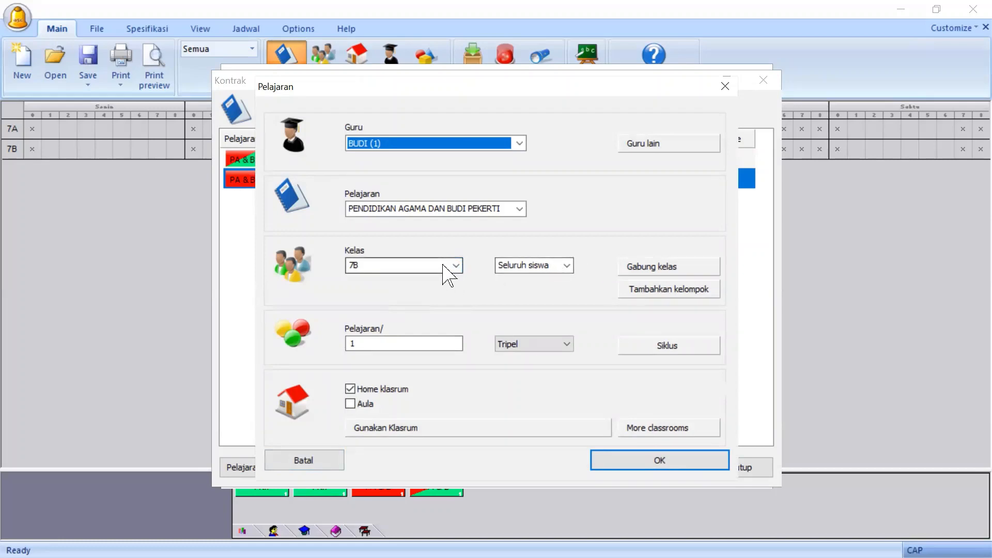
click(657, 269)
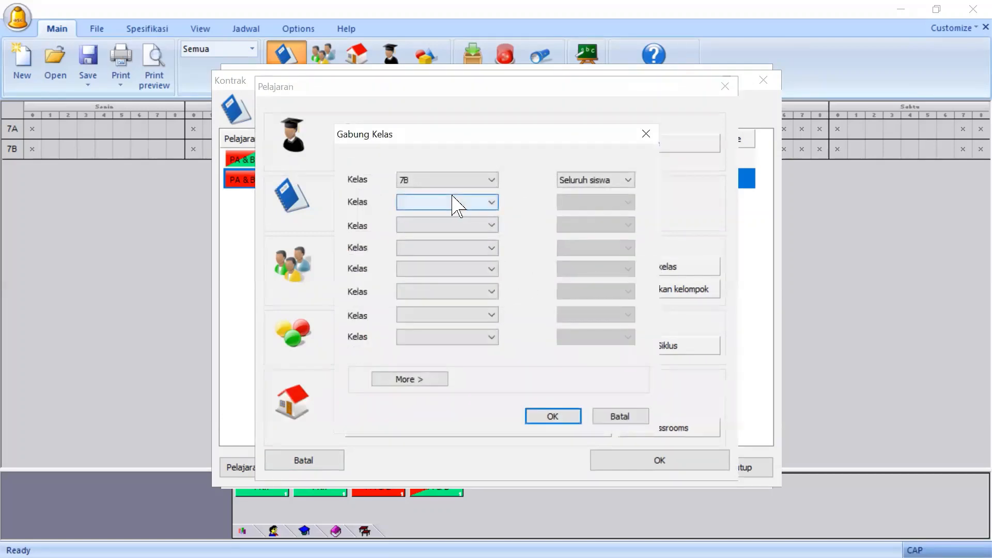
click(455, 203)
click(436, 228)
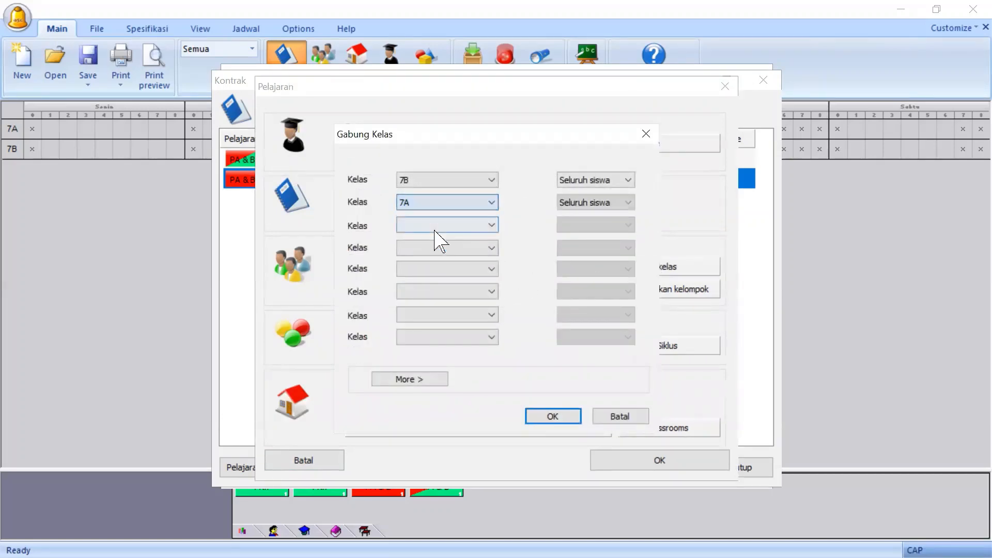
click(559, 418)
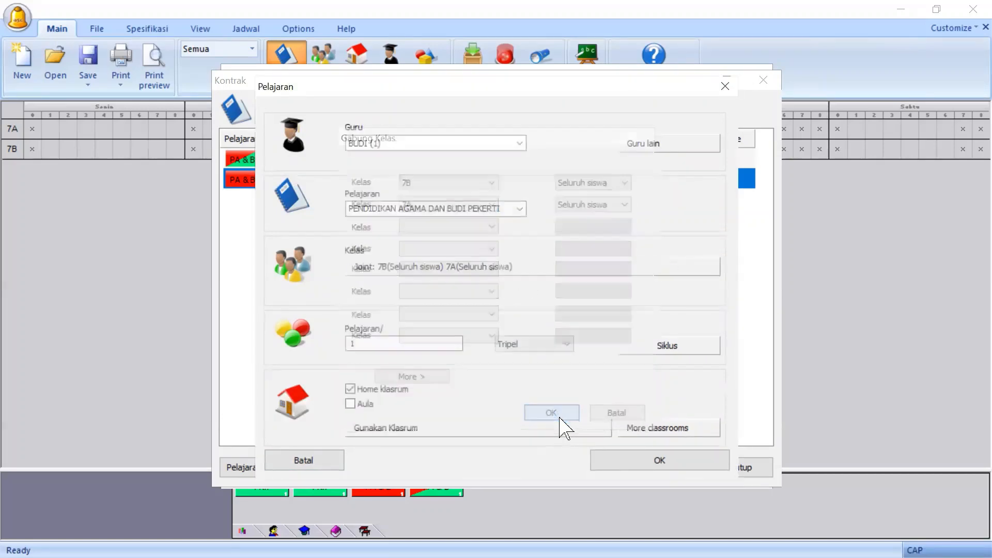
click(659, 464)
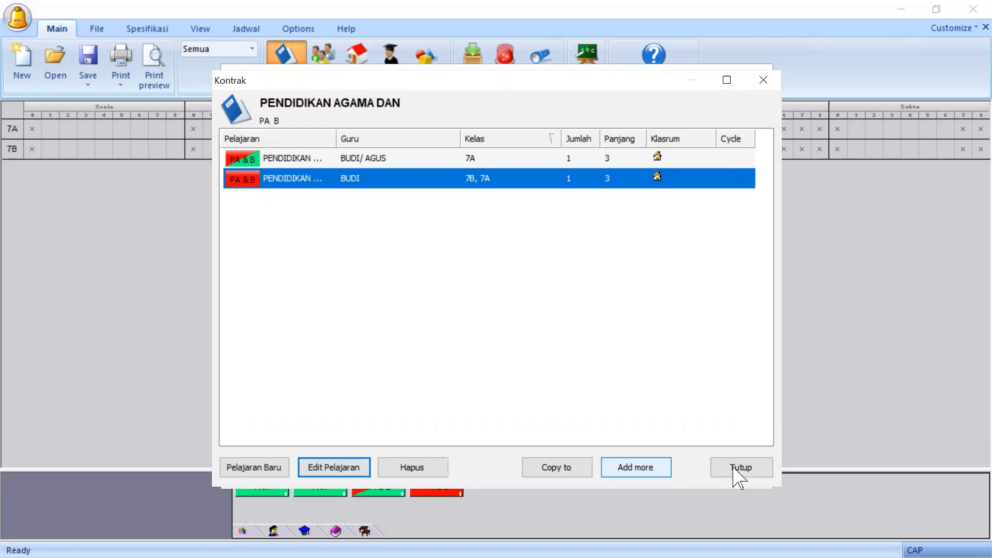
click(752, 470)
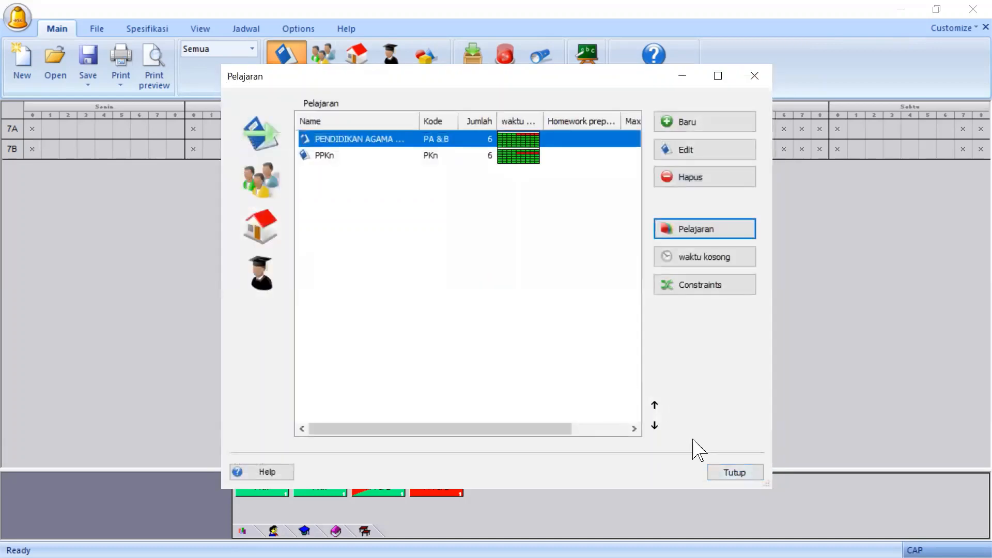
click(739, 472)
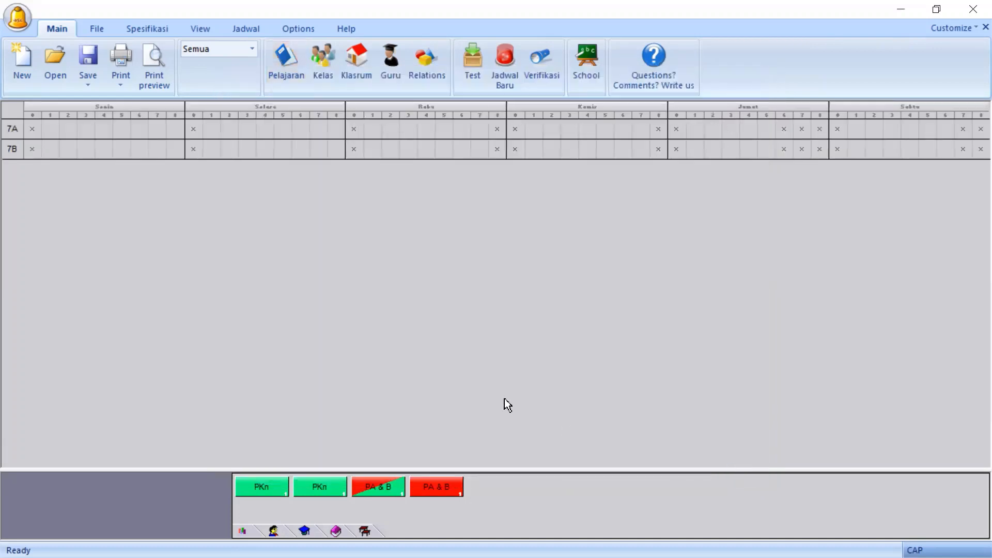
click(289, 73)
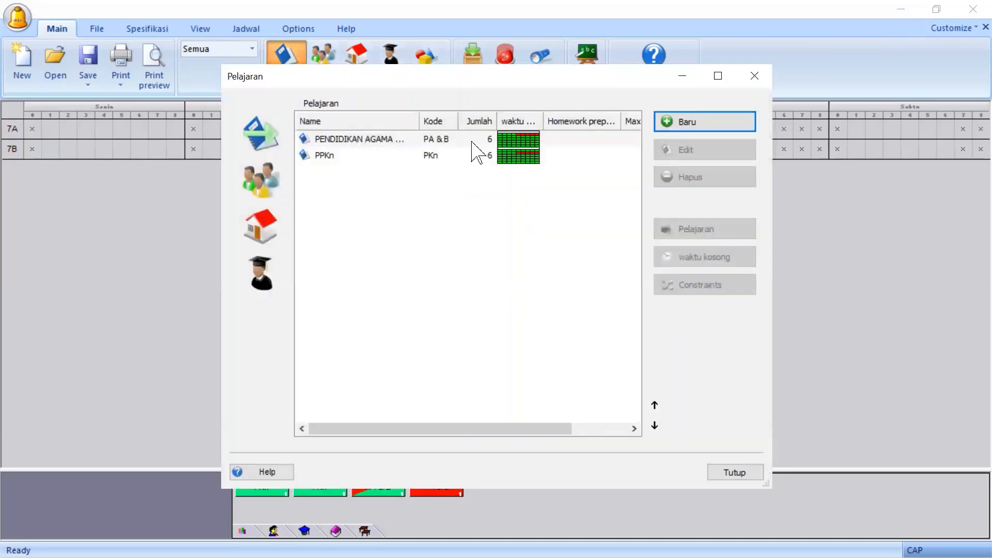
click(735, 472)
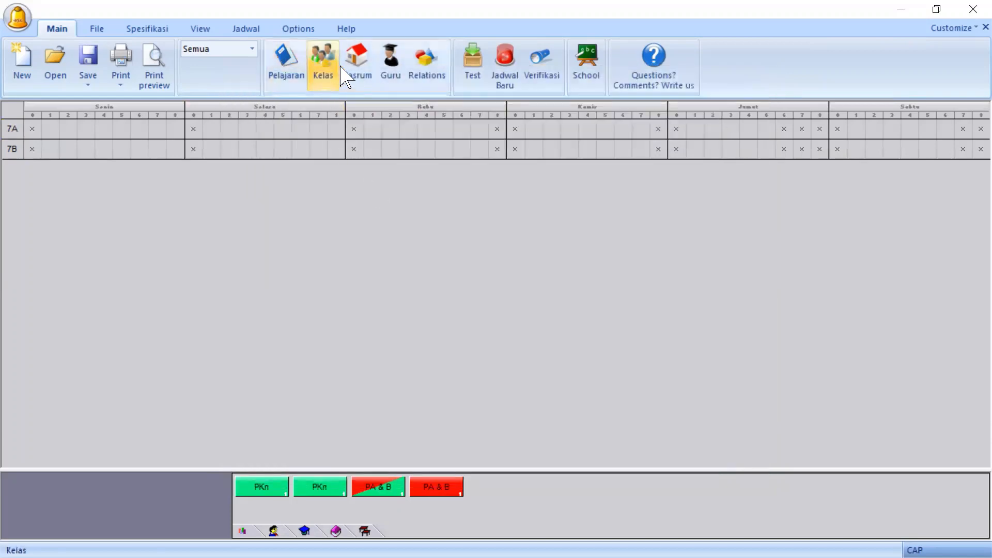
Review the lesson totals in the class list and the teacher list, closing each list after checking
click(322, 66)
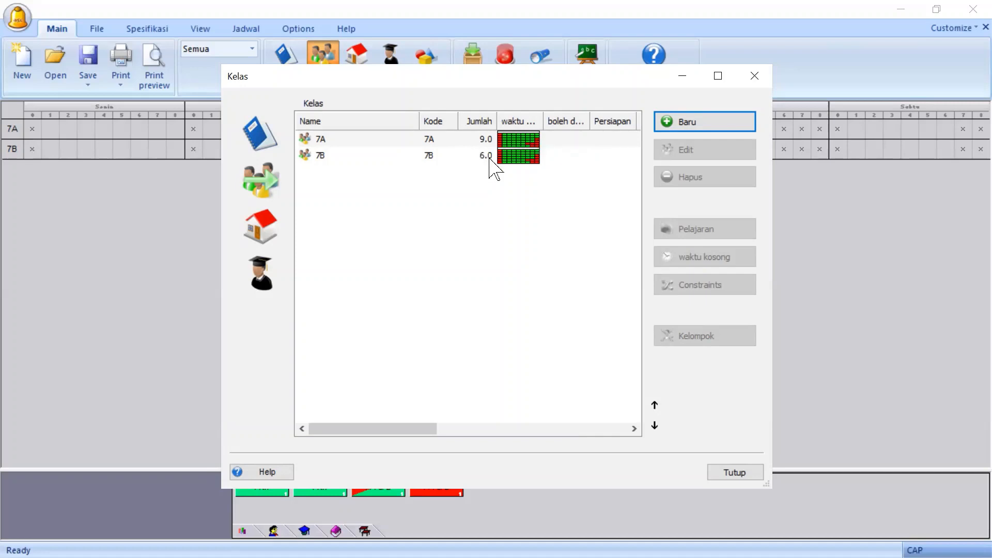
click(736, 478)
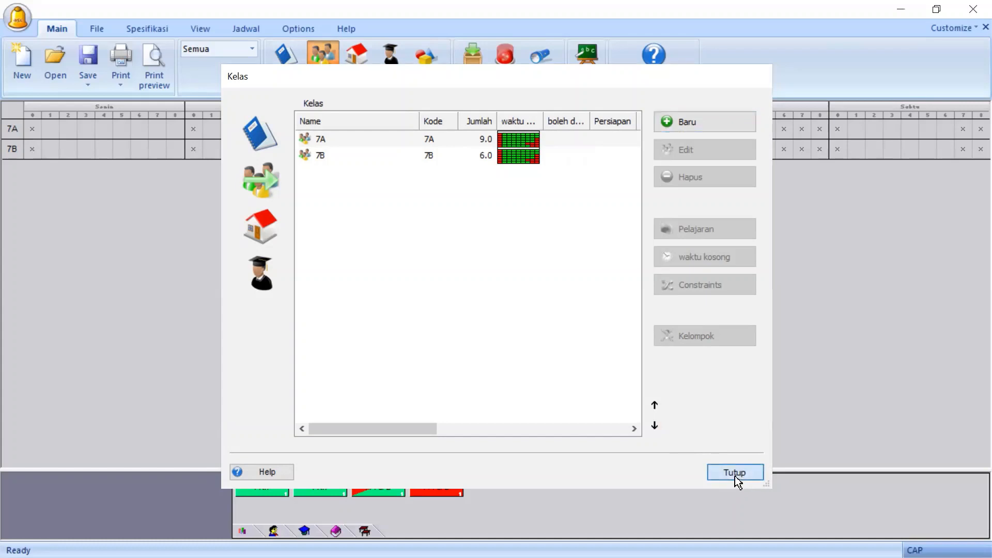
click(397, 68)
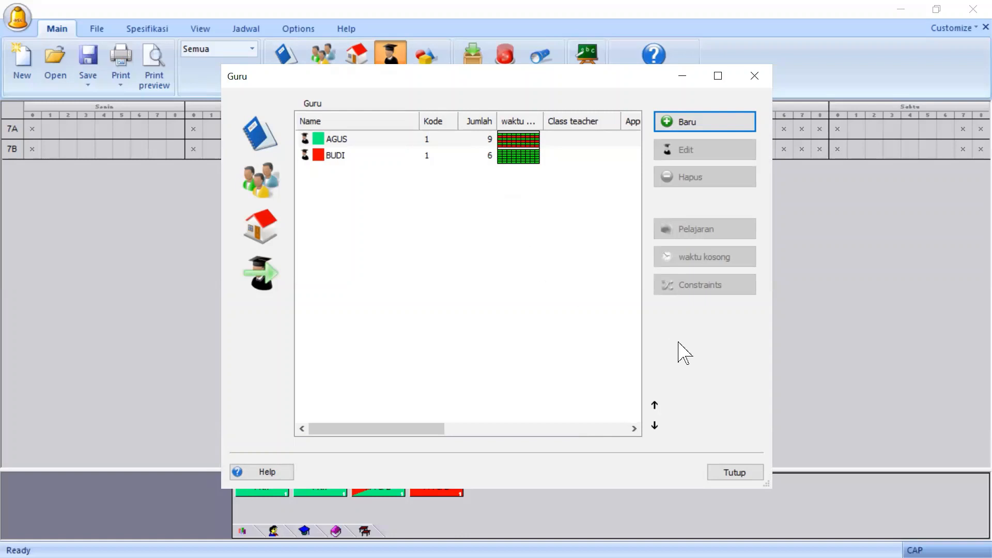
click(735, 473)
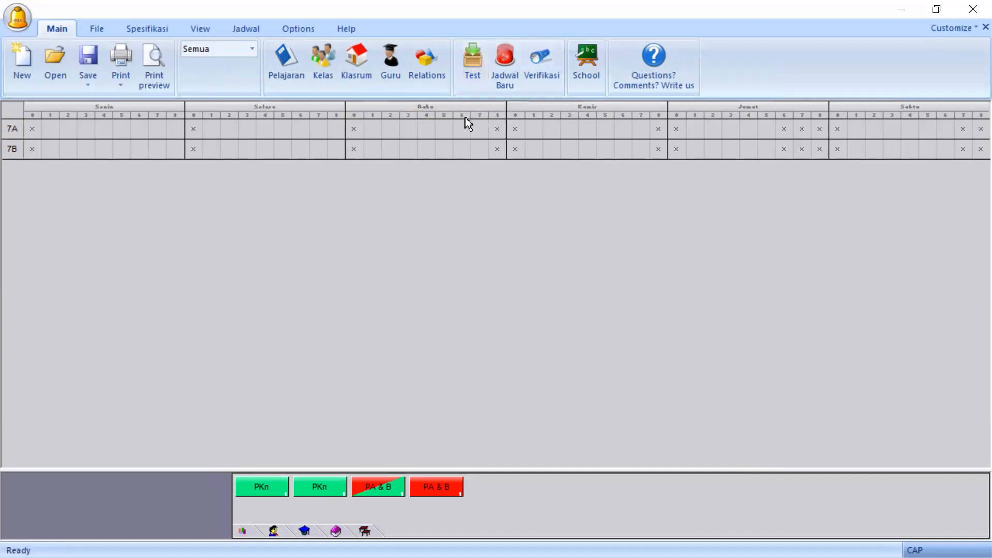
Test the timetable data, generate the timetable, and close the generation summary
click(470, 75)
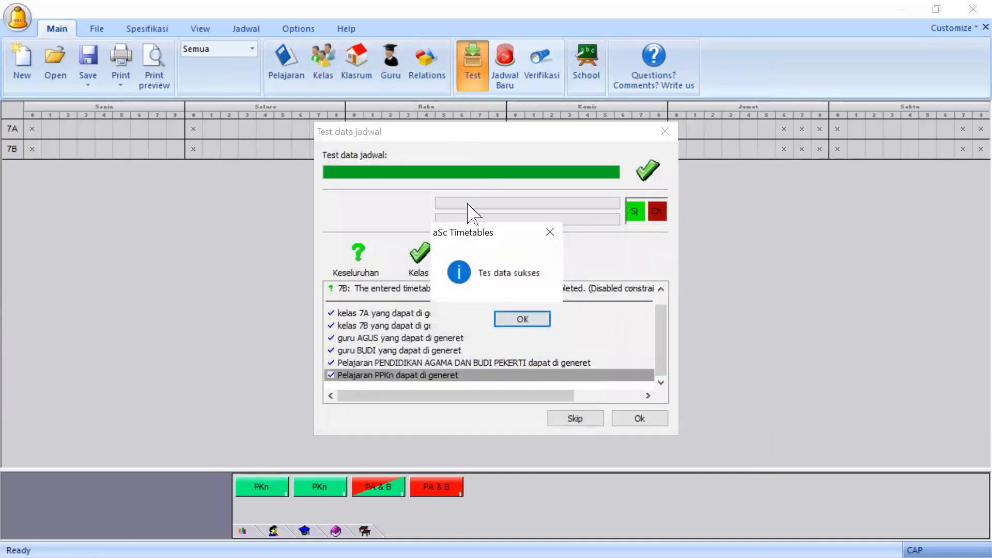
click(525, 321)
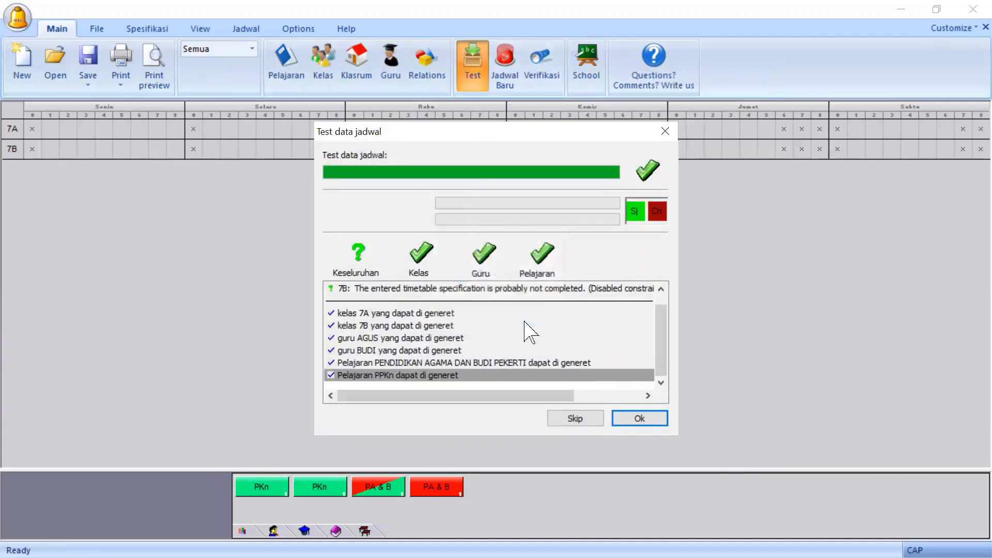
click(642, 420)
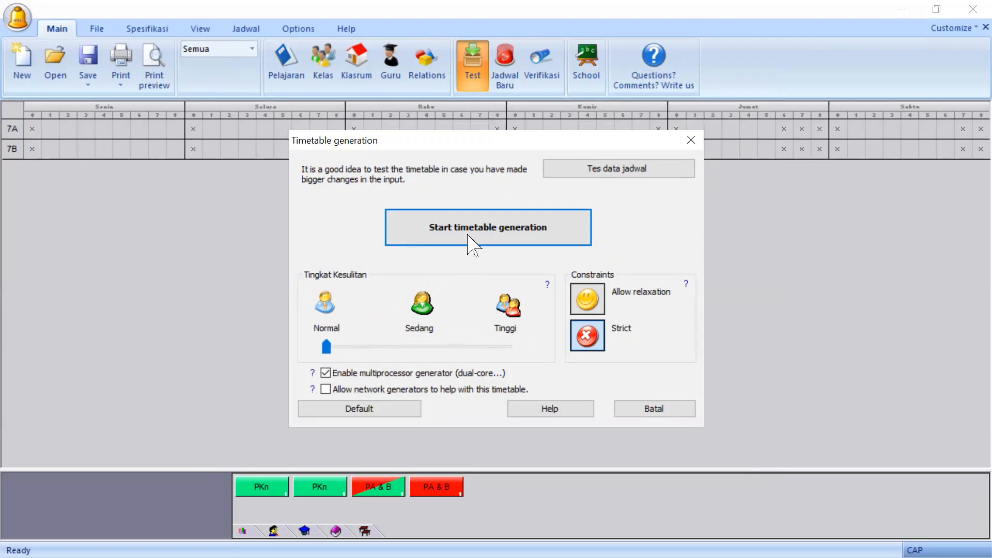
click(494, 230)
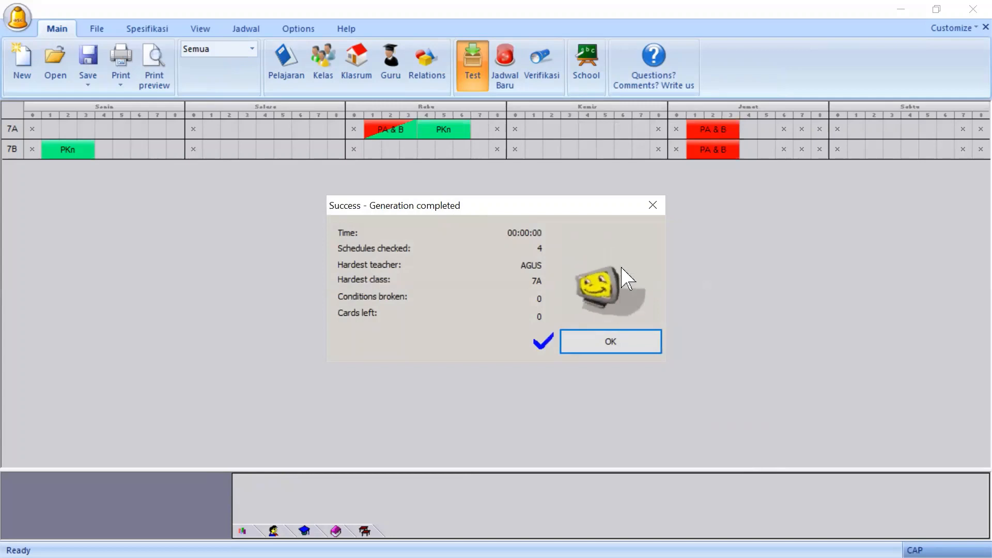
click(615, 342)
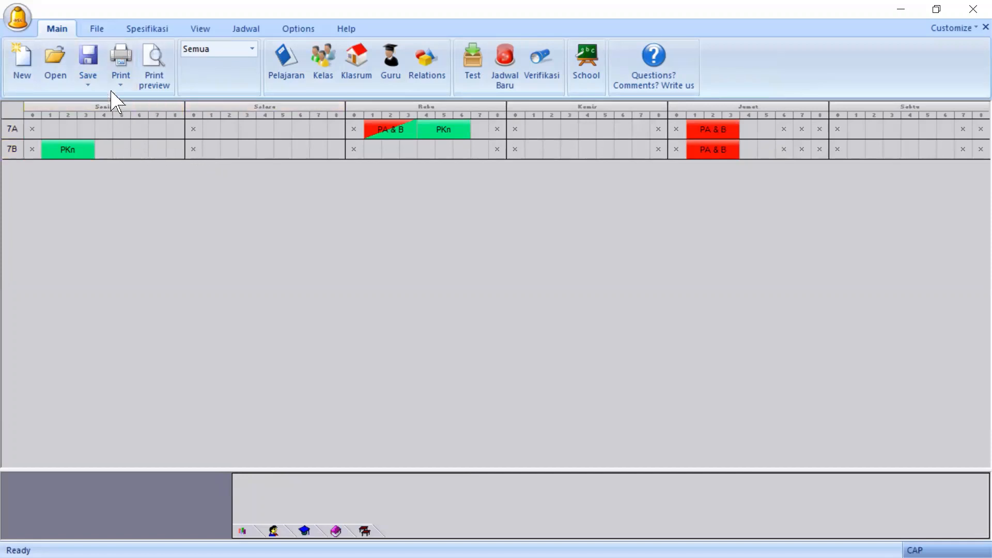
Export to MS Excel, adding Jadwal Kelas, Jadwal Guru, Jadwal setiap kelas, Jadwal Perguru, Caption for teachers, Available teachers, Subjects summary and Gunakan Warna
click(96, 30)
click(407, 71)
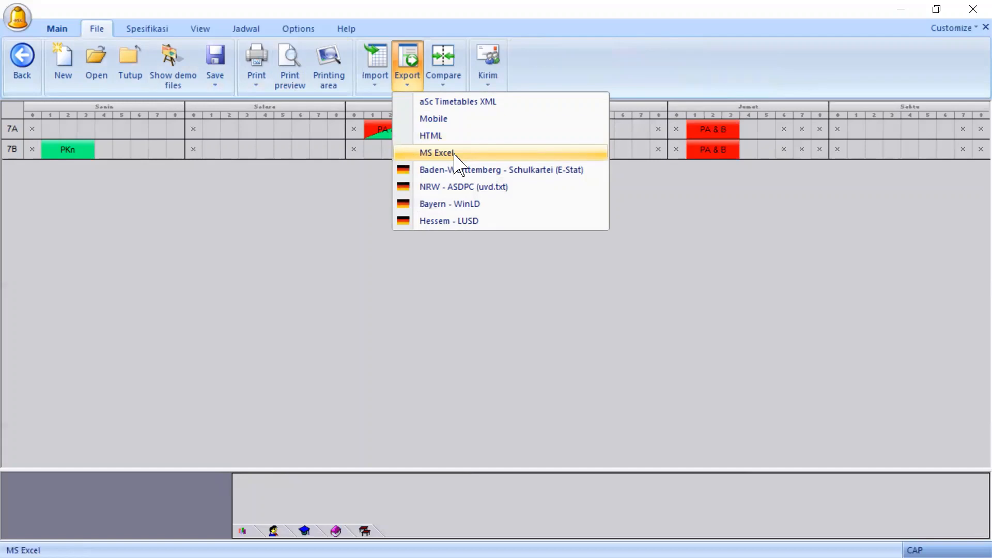
click(455, 155)
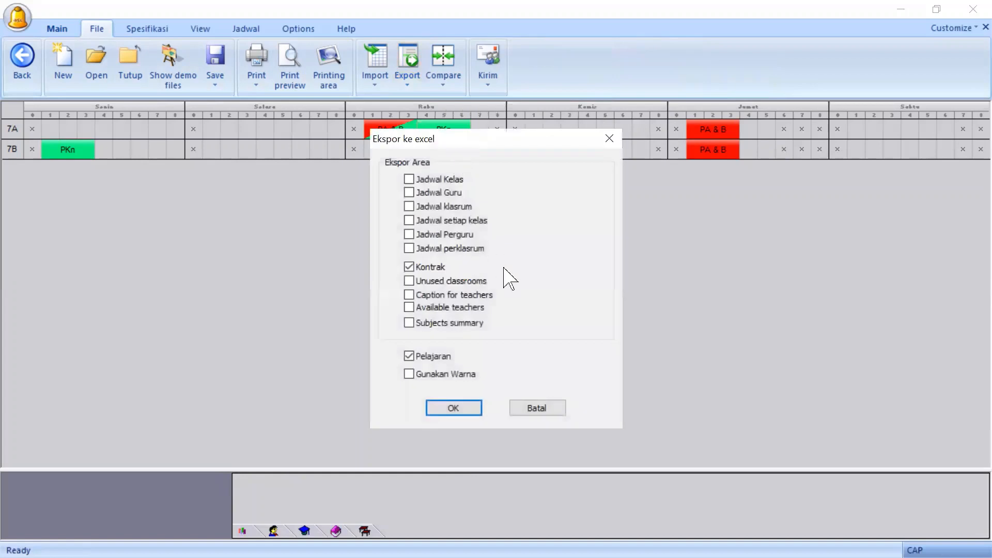
click(417, 181)
click(418, 195)
click(422, 222)
click(427, 236)
click(410, 374)
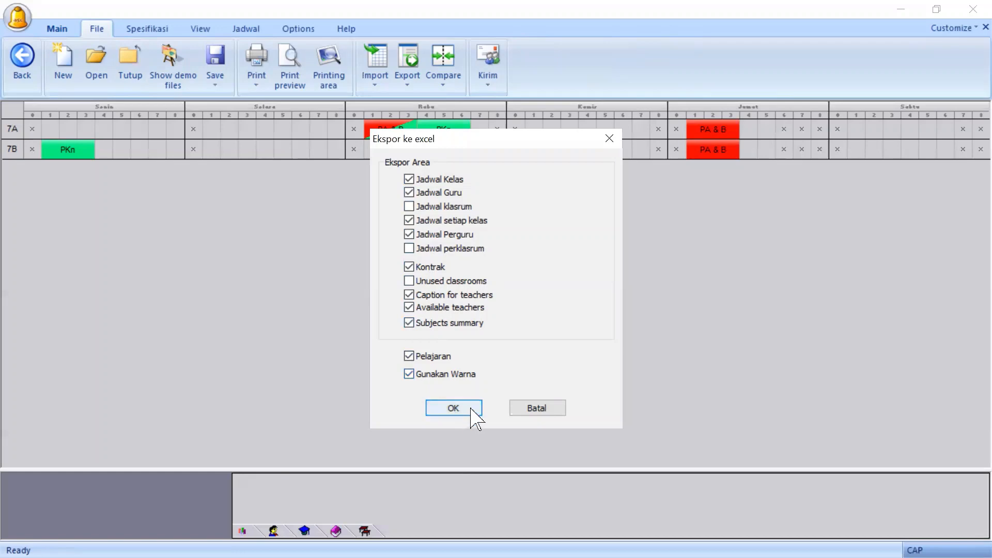
click(454, 408)
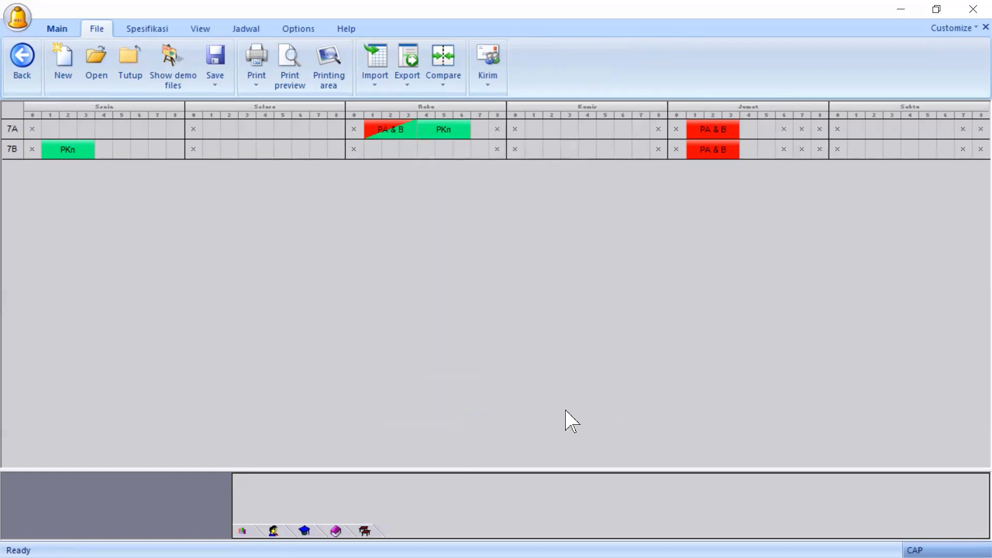
Switch to the exported workbook in Excel and close the Office activation wizard
key(super)
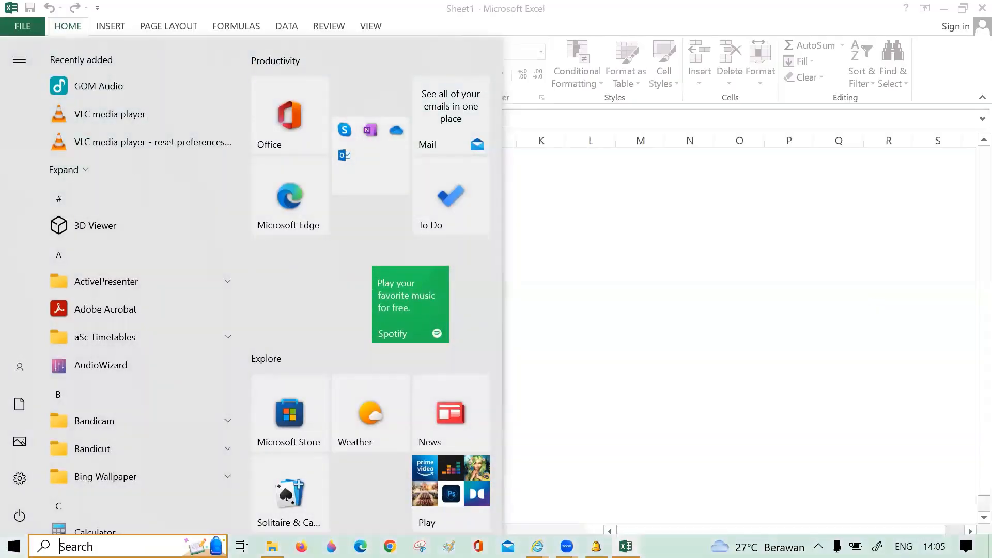
click(654, 419)
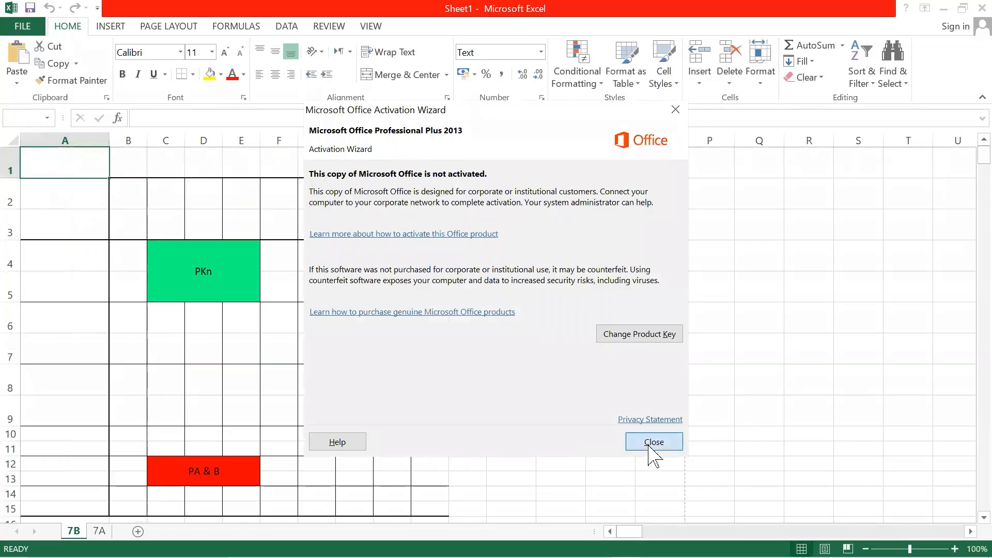
click(650, 447)
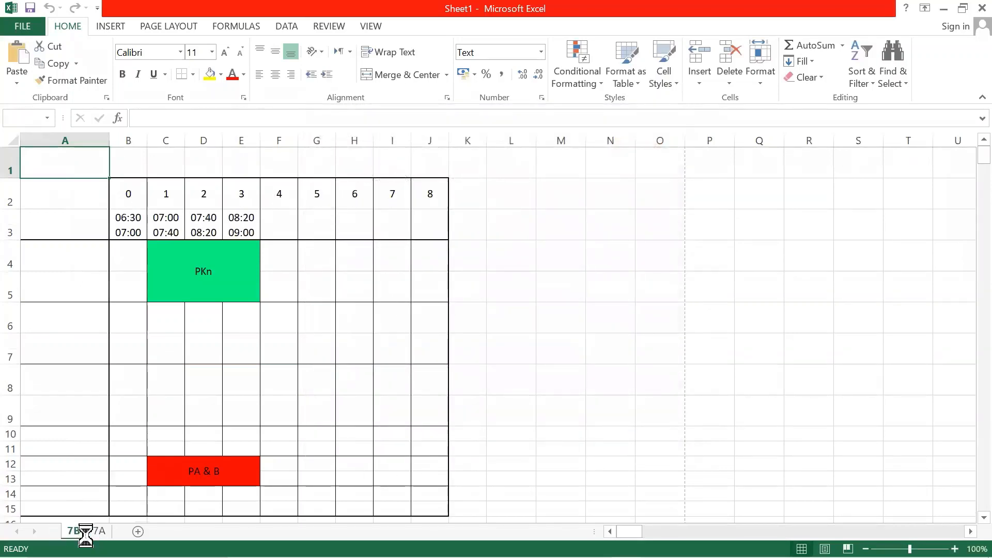
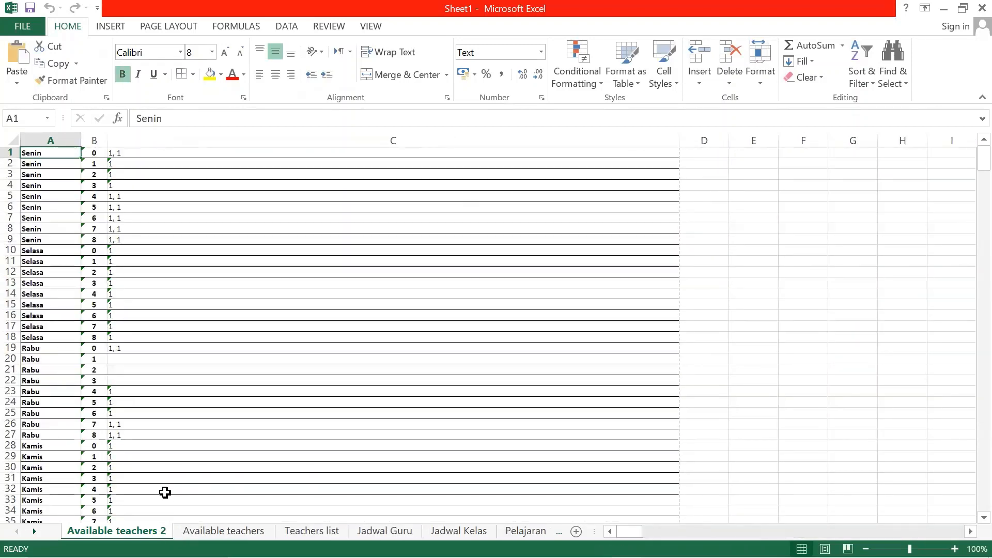
Examine the exported sheets for available teachers, Teachers list, Jadwal Guru, Jadwal Kelas, Pelajaran and Klasrum
click(390, 317)
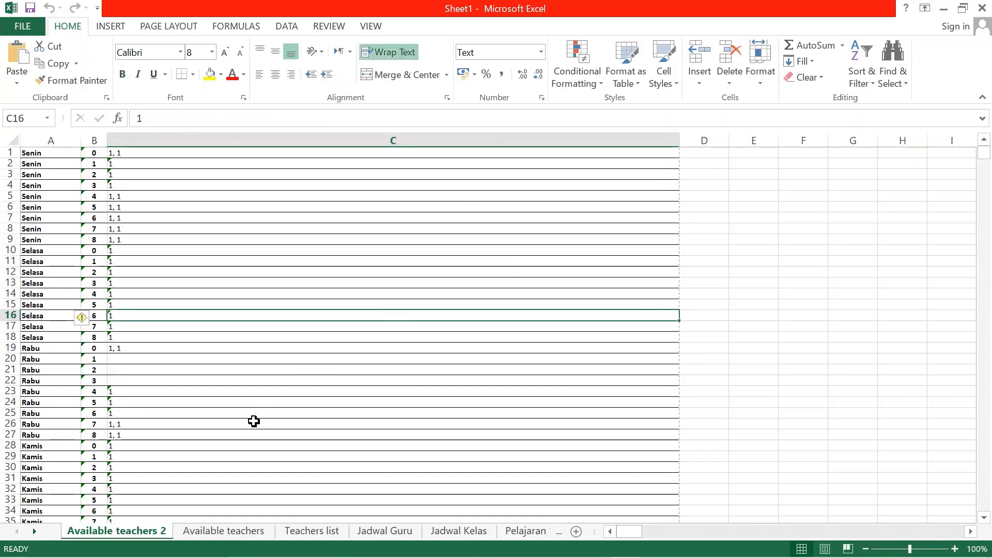
click(214, 529)
click(300, 531)
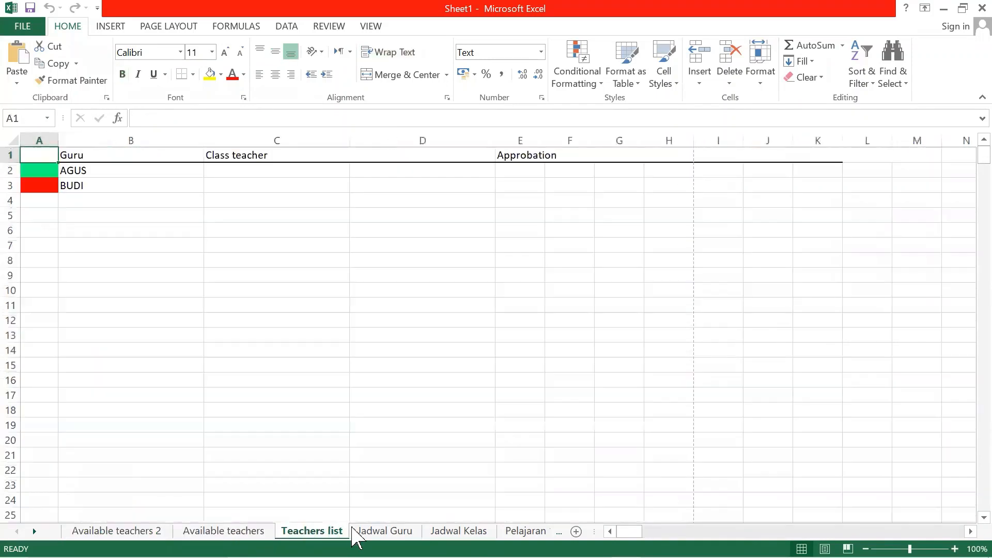
click(372, 535)
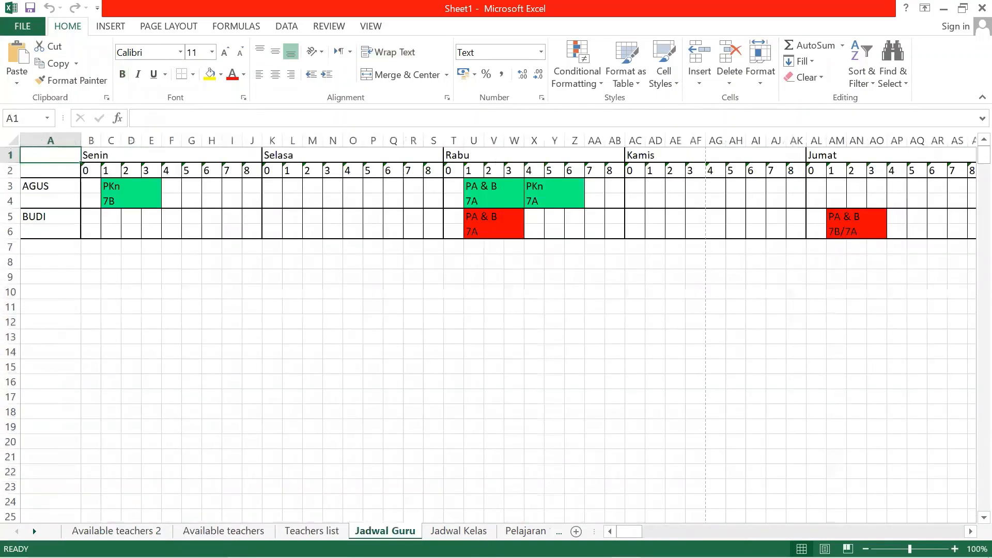
click(459, 531)
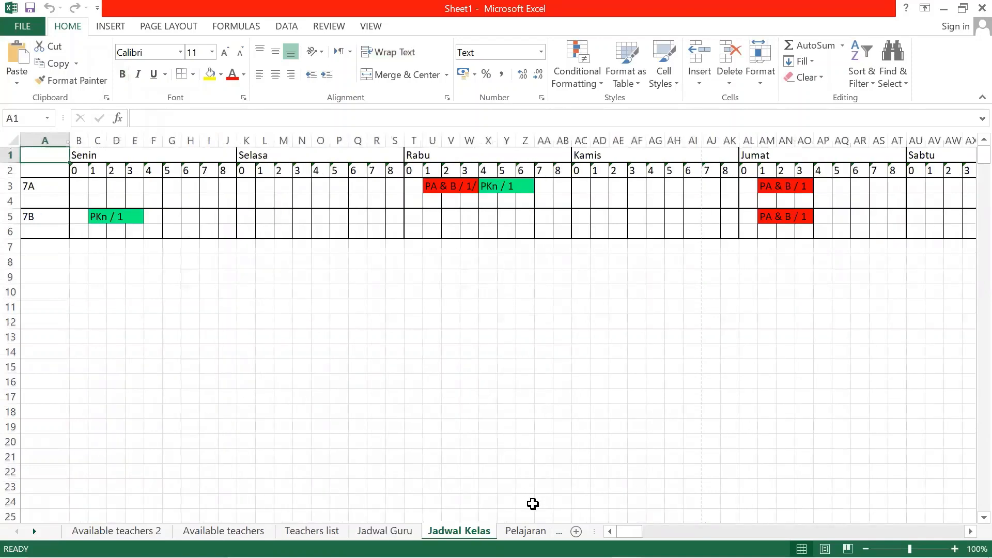
click(526, 531)
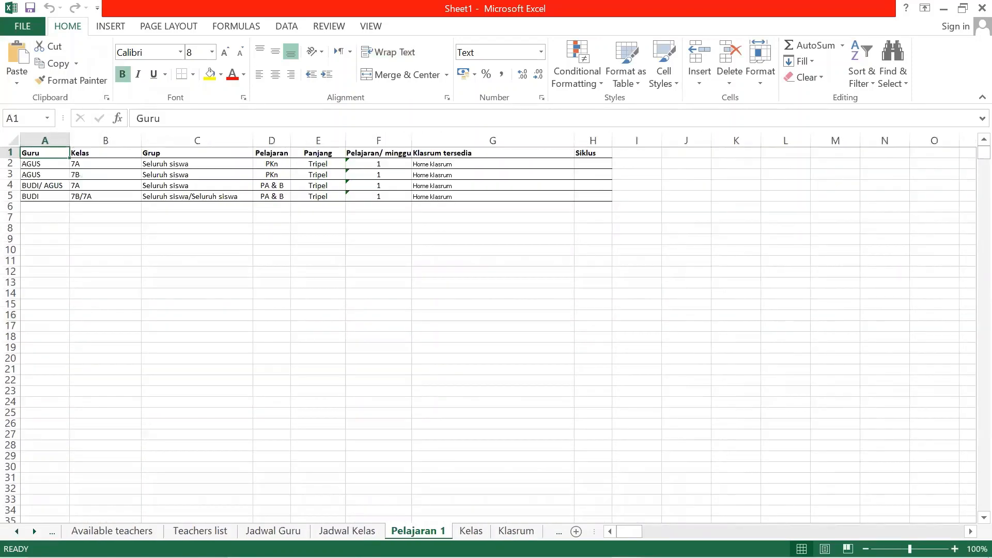
click(526, 530)
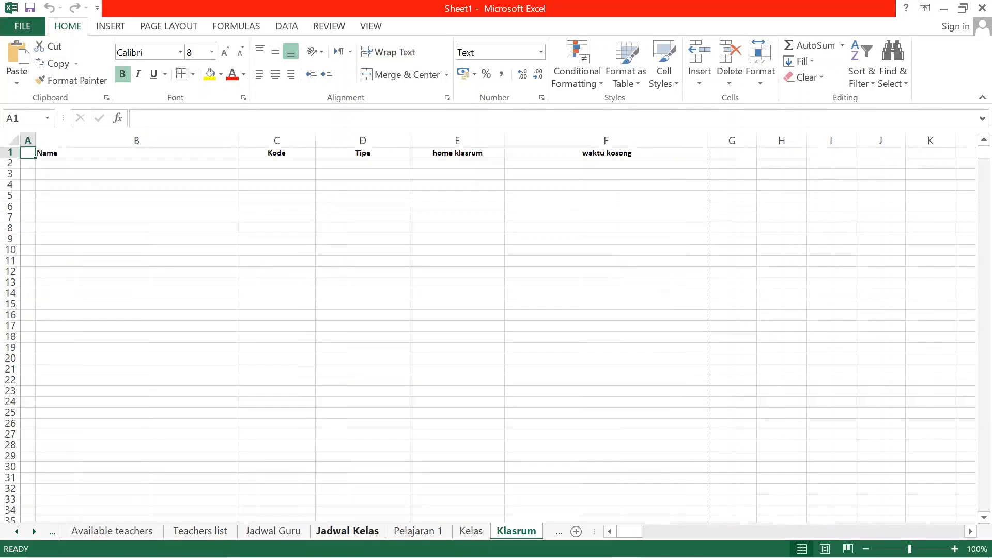
click(347, 531)
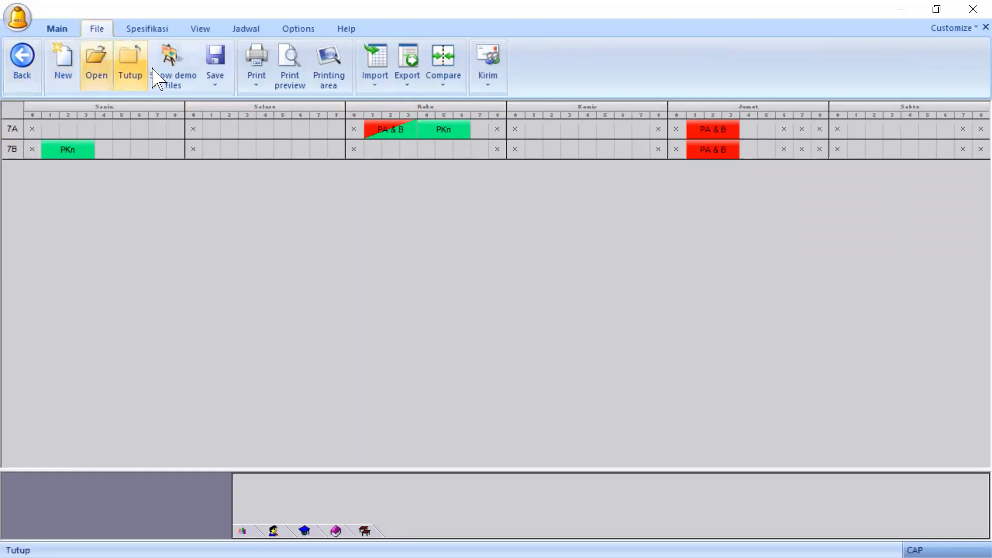
Back in aSc Timetables, start an HTML export and set its destination to the file index in a new Documents folder named JADWAL
click(414, 72)
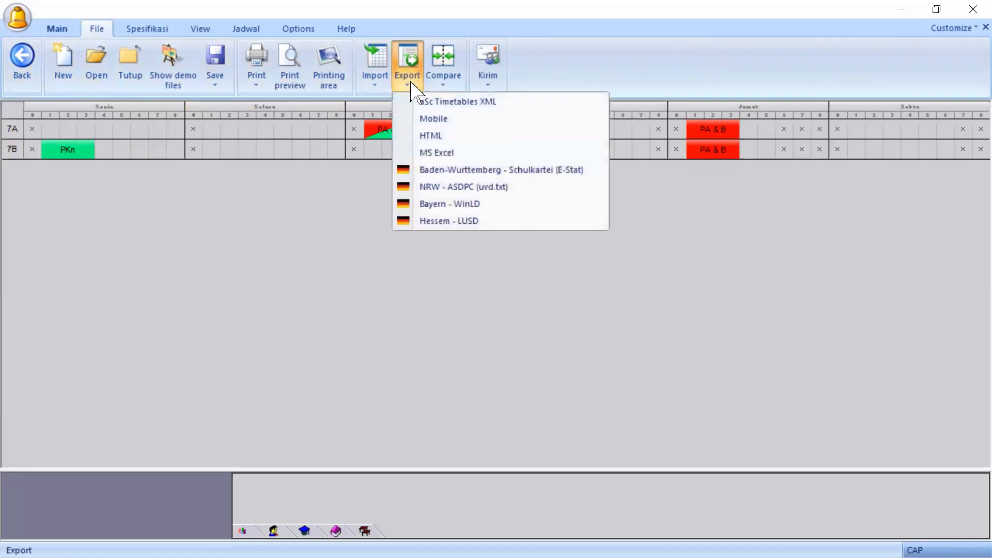
click(472, 136)
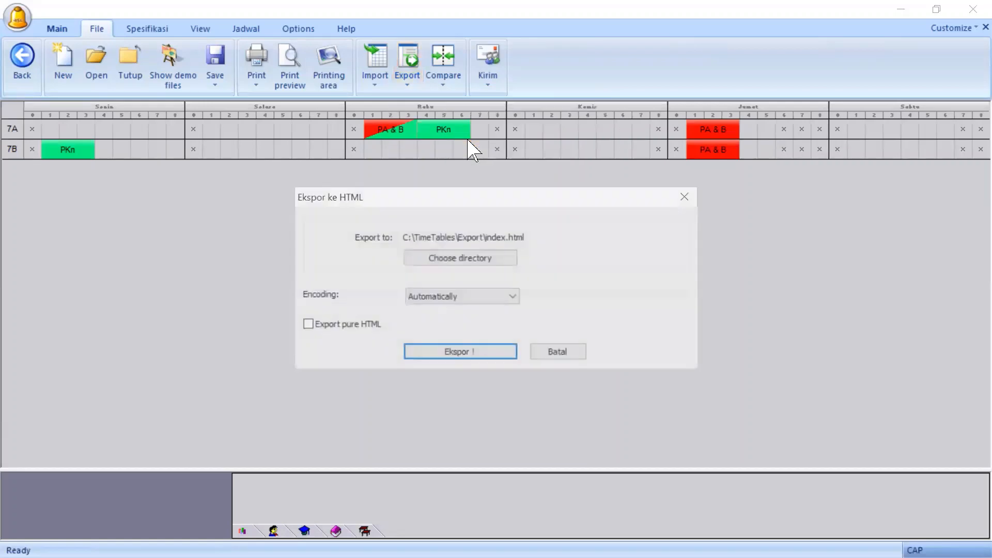
click(486, 257)
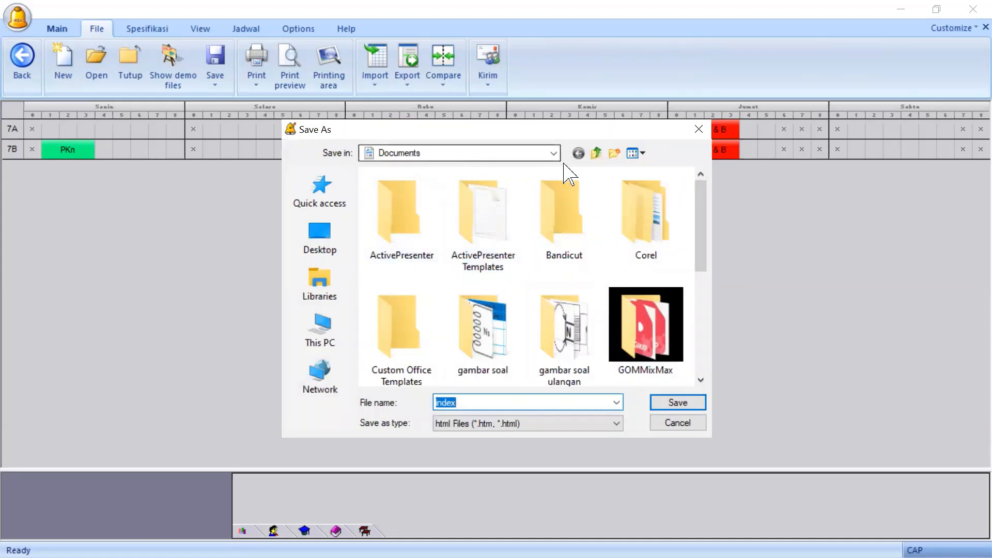
click(615, 153)
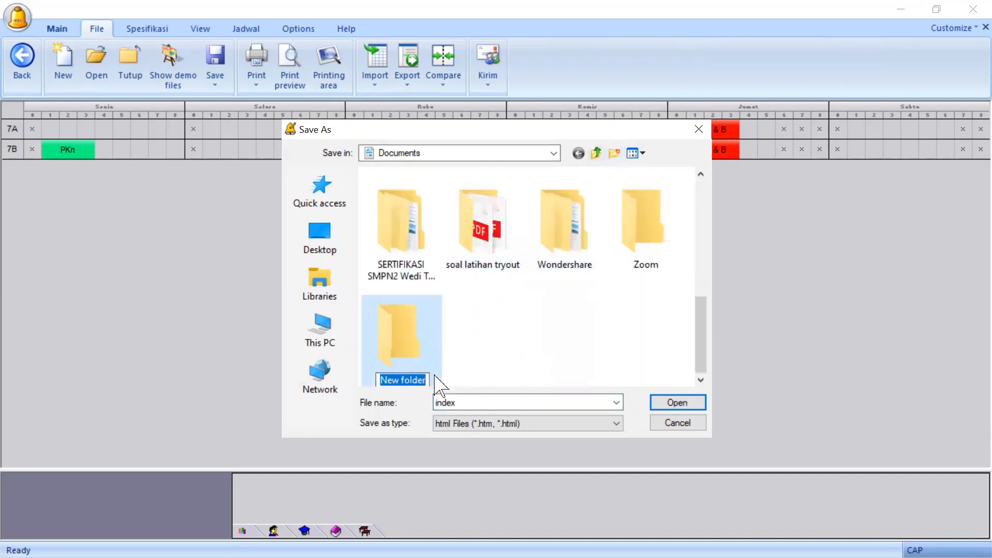
text(JADWAL)
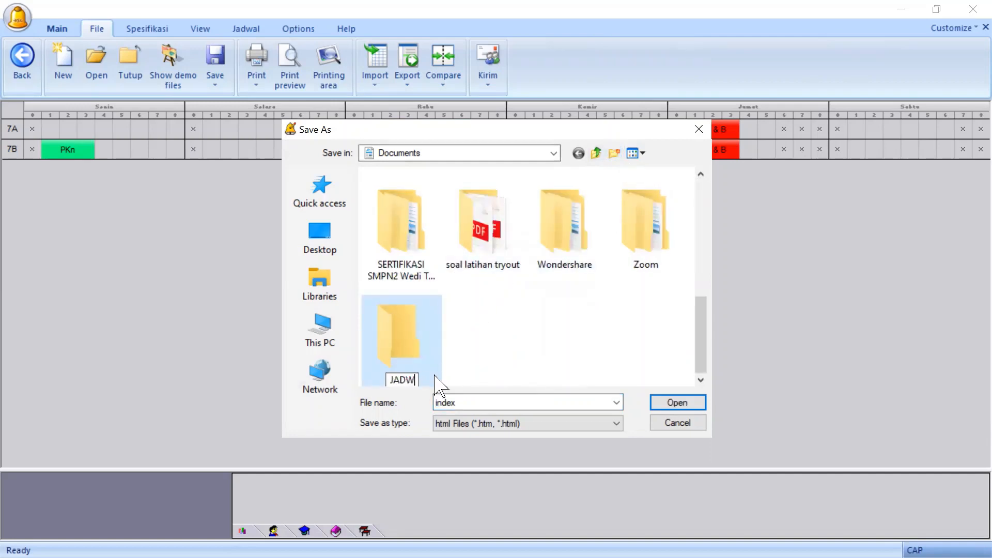
double_click(405, 342)
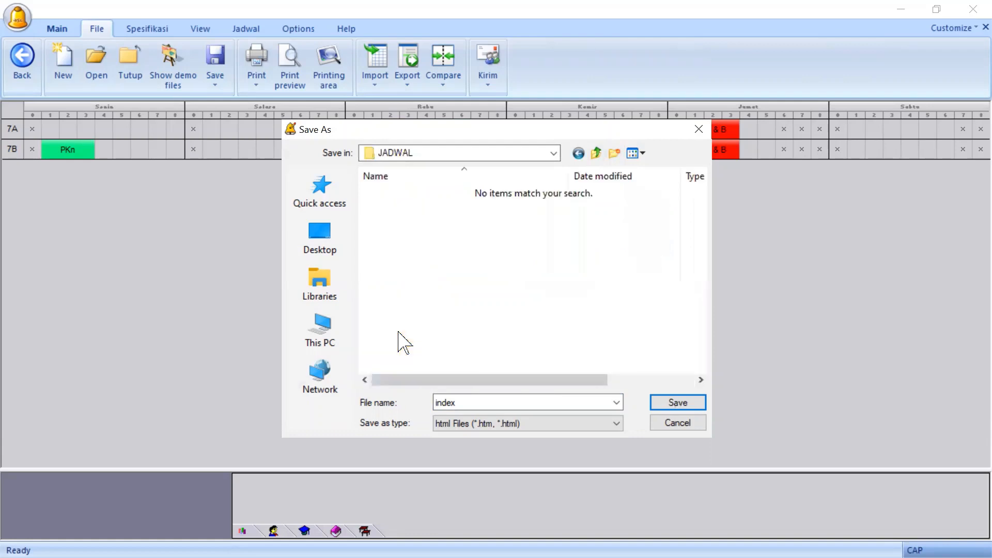
click(688, 404)
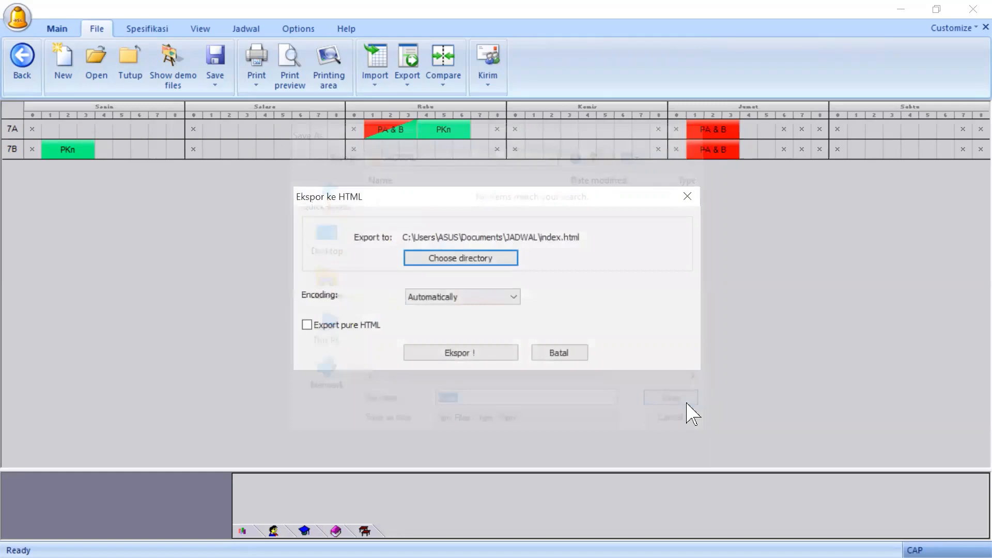
Run the HTML export, excluding both Jadwal perklasrum options, Daftar Grup and Daftar Klasrum under Jadwal perkelas, and Daftar Grup under Jadwal perguru
click(316, 326)
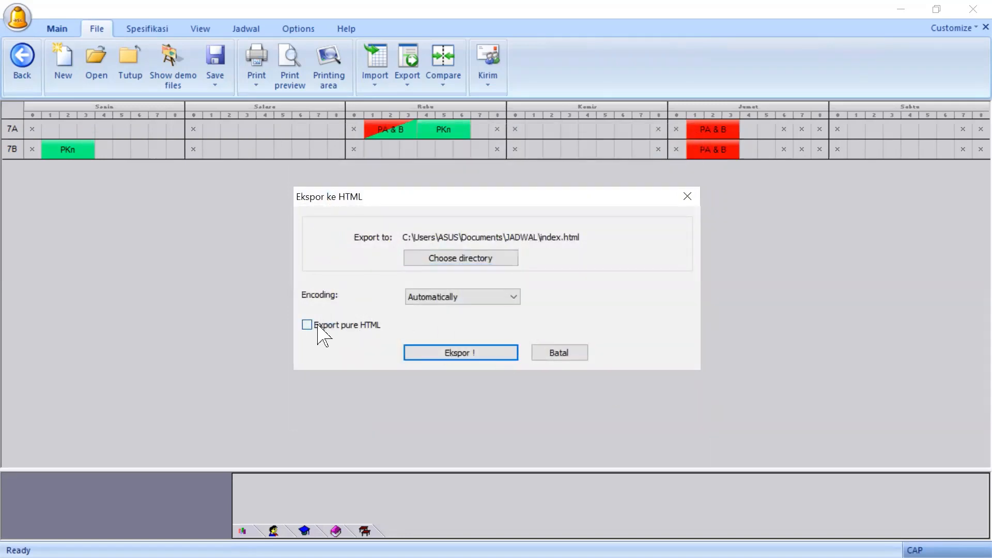
click(472, 356)
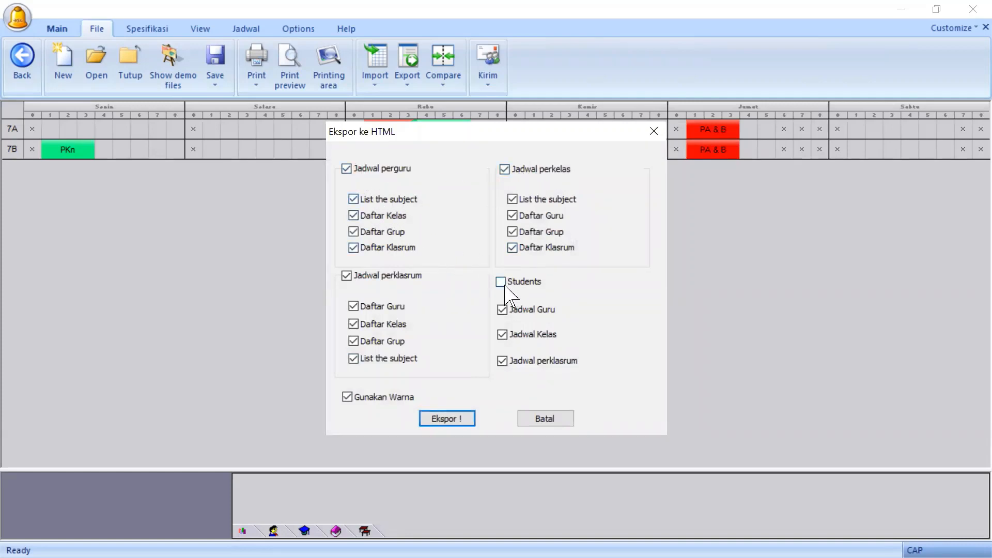
click(503, 362)
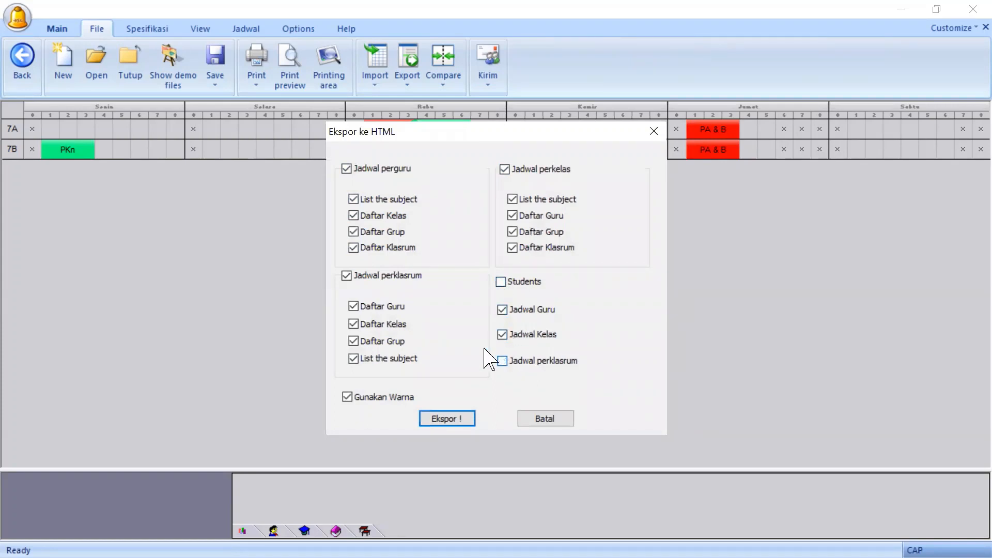
click(513, 248)
click(346, 278)
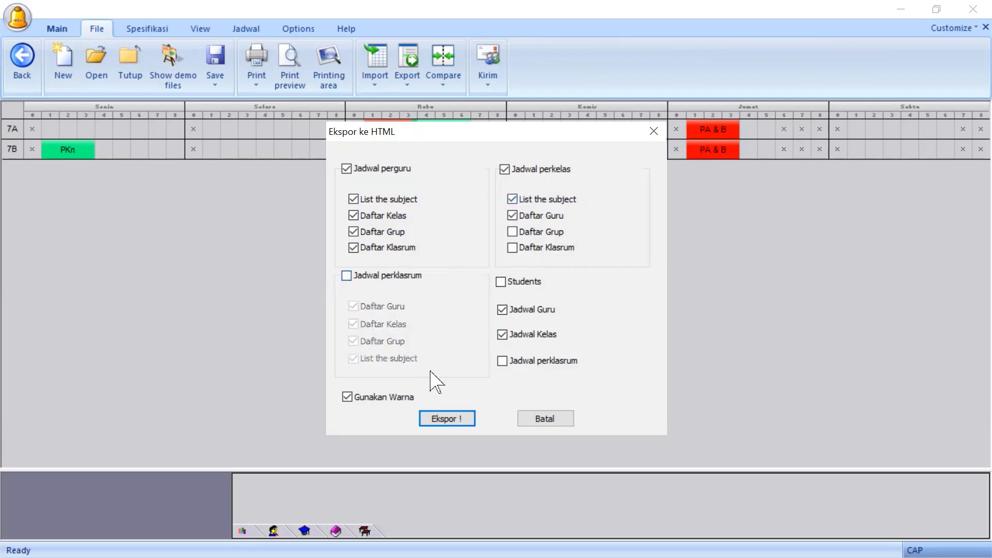
click(353, 232)
click(442, 418)
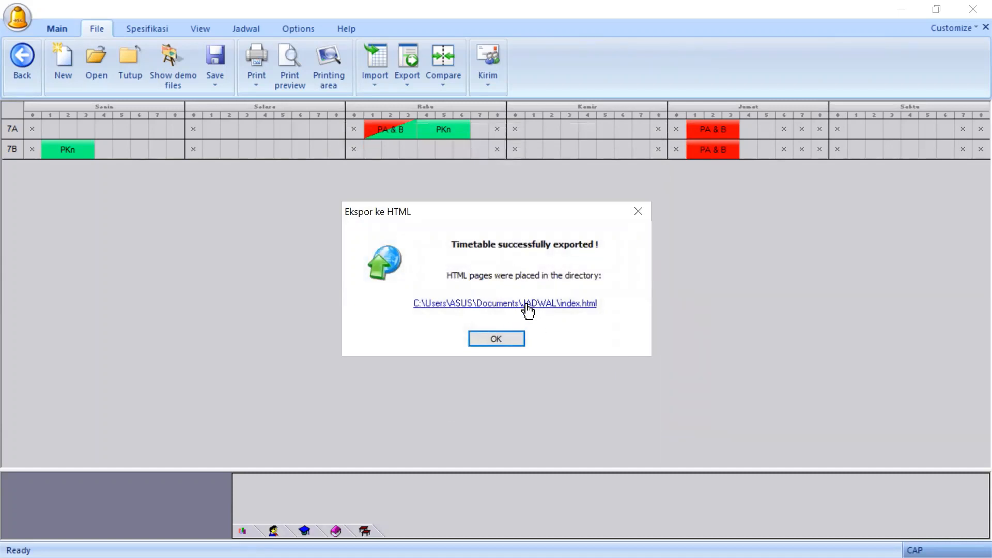
Open the exported index page in the browser and view class 7B, the first listed teacher's timetable and the Kelas summary timetable
click(467, 304)
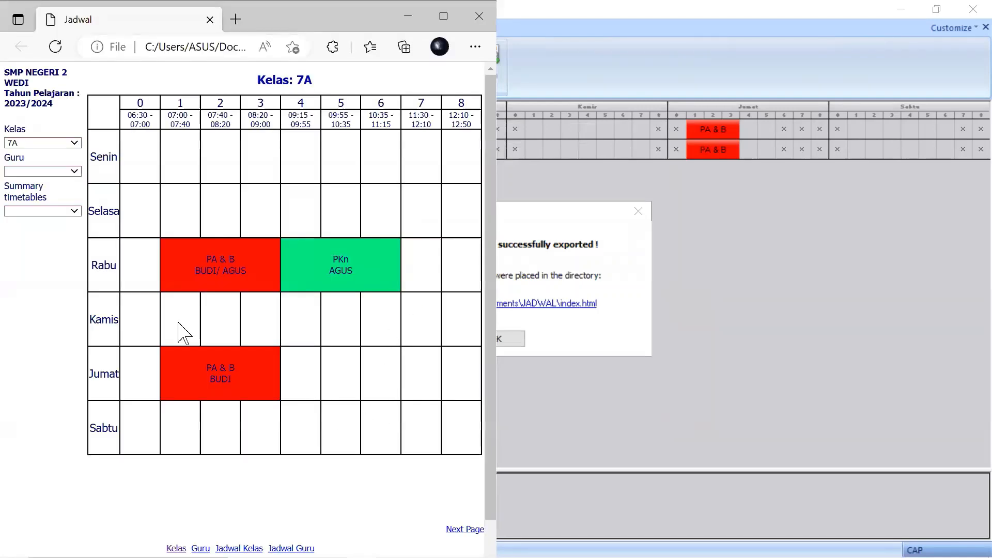
click(73, 143)
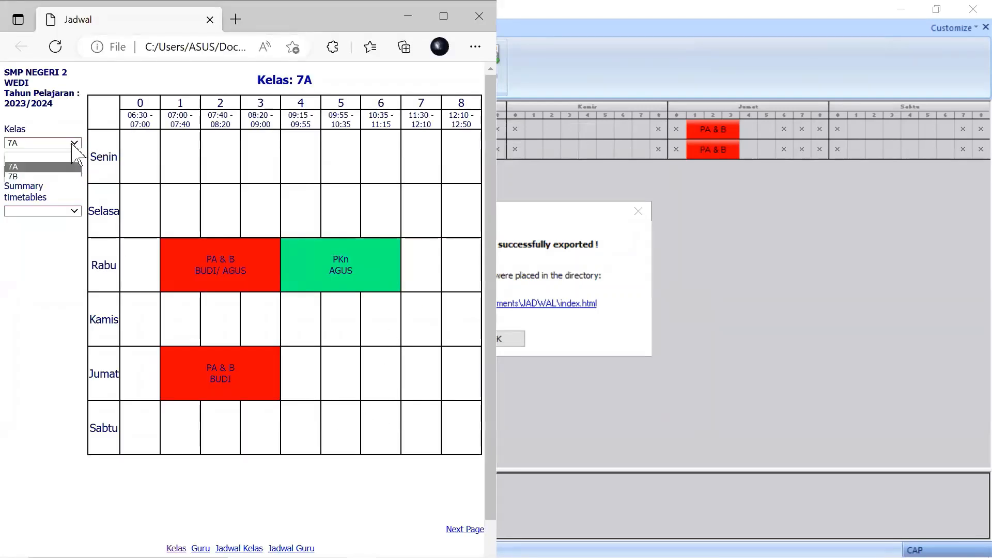
click(62, 177)
click(64, 171)
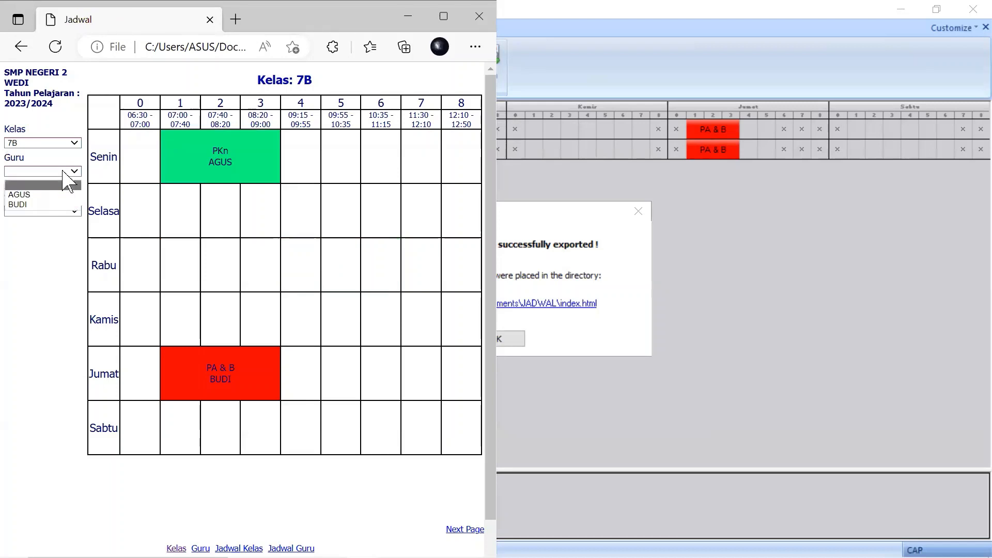
click(47, 195)
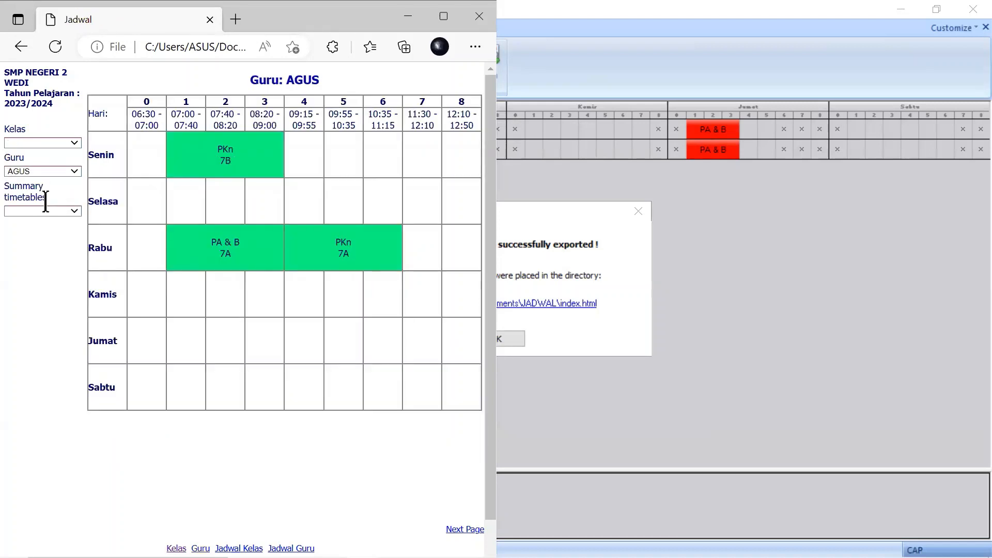
click(56, 212)
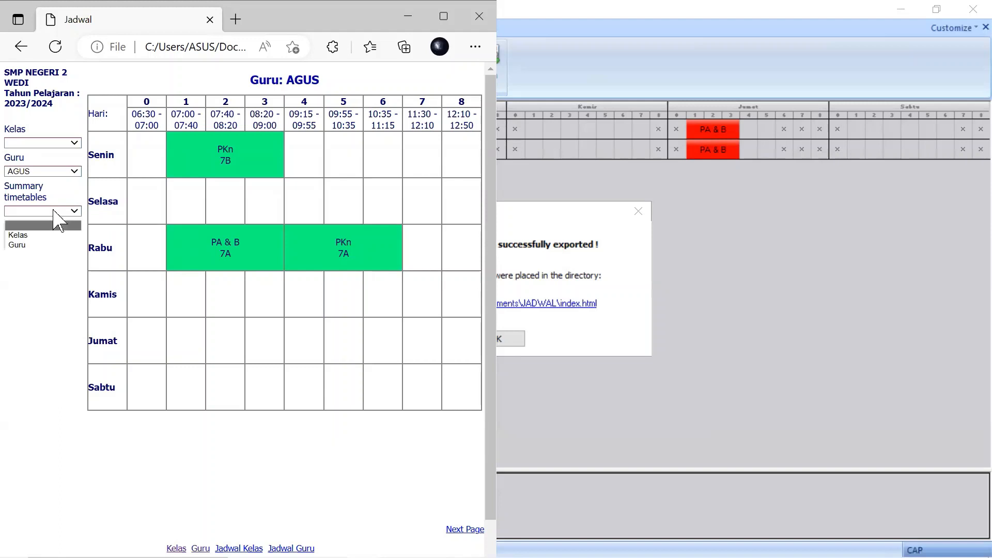
click(53, 235)
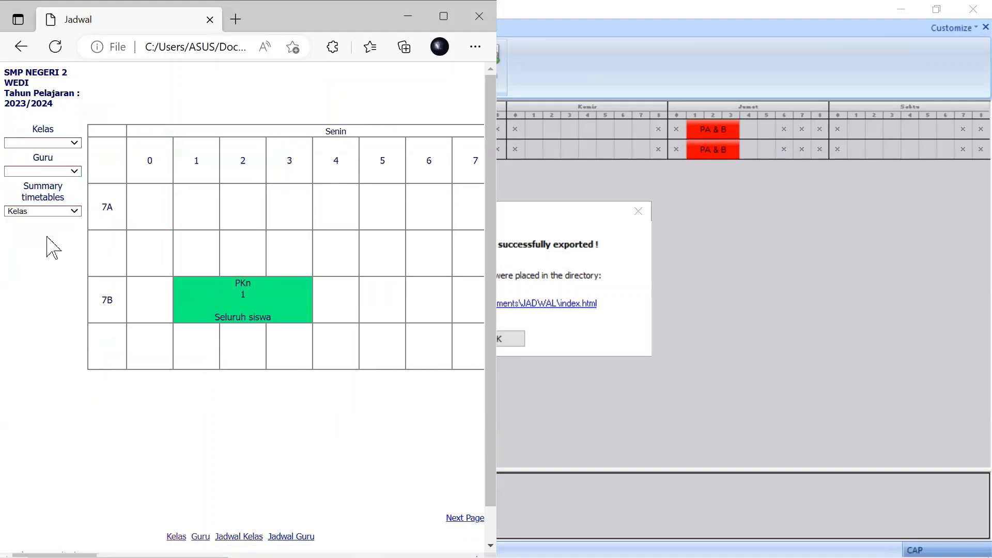
Switch to File Explorer, sort Documents by ascending name and open the JADWAL folder to examine the exported files
mouse_move(346, 555)
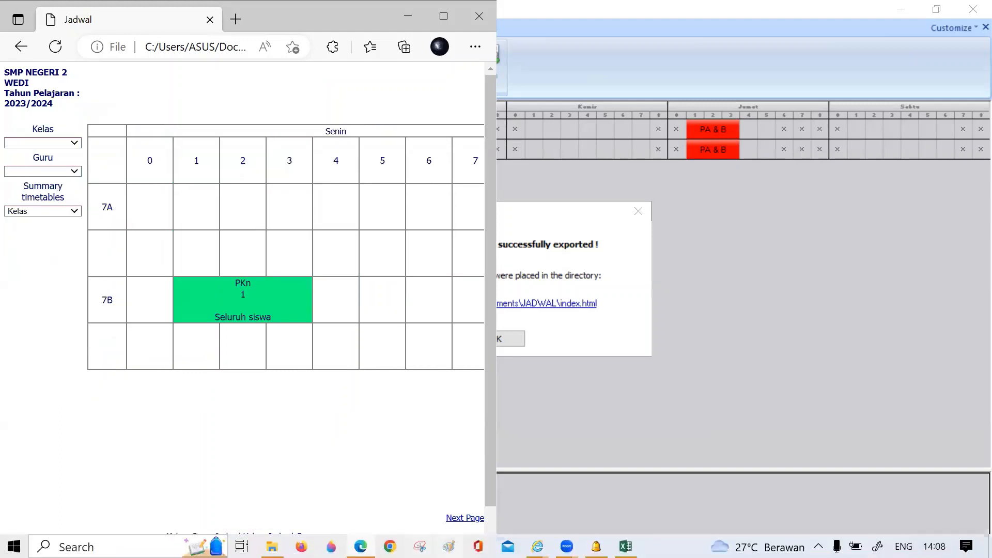
click(272, 547)
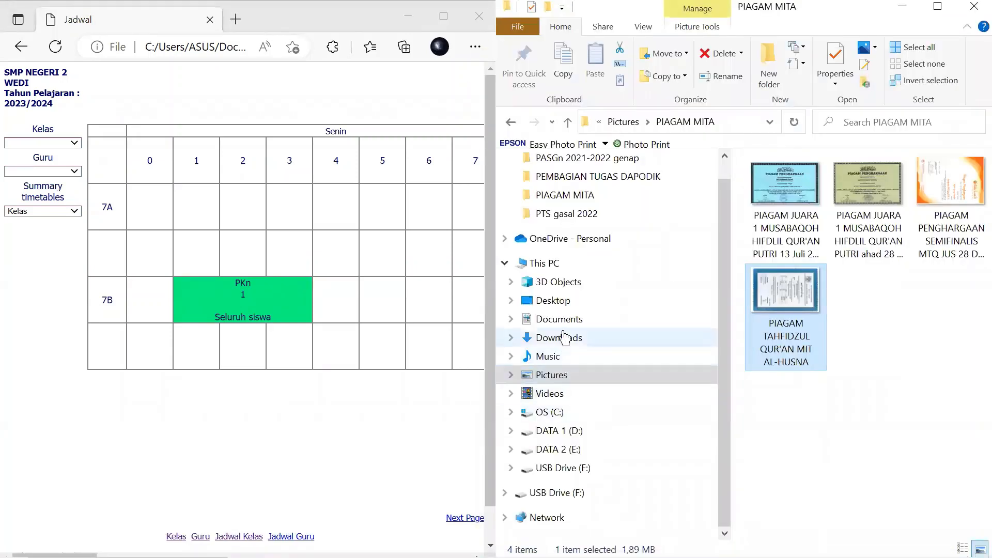
click(563, 323)
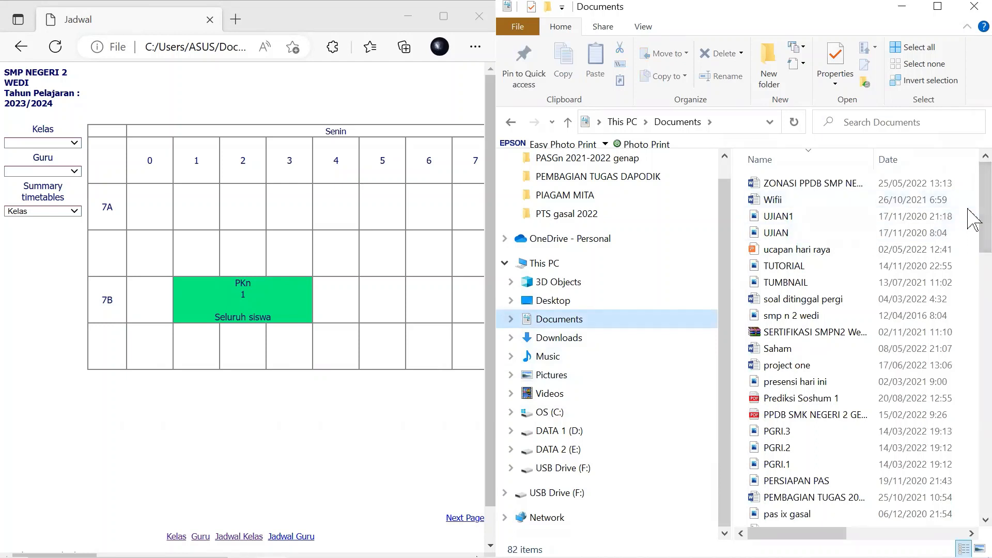
right_click(984, 211)
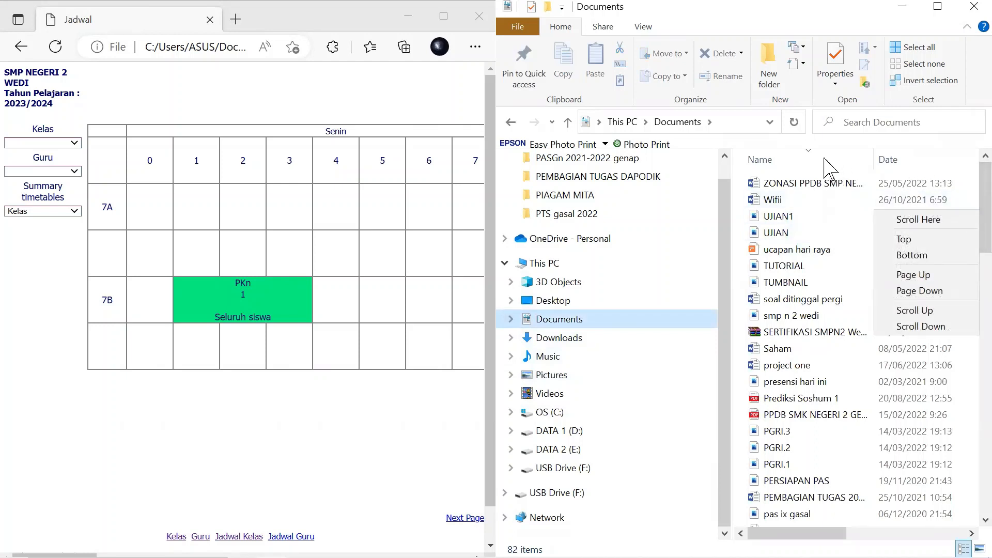
click(827, 165)
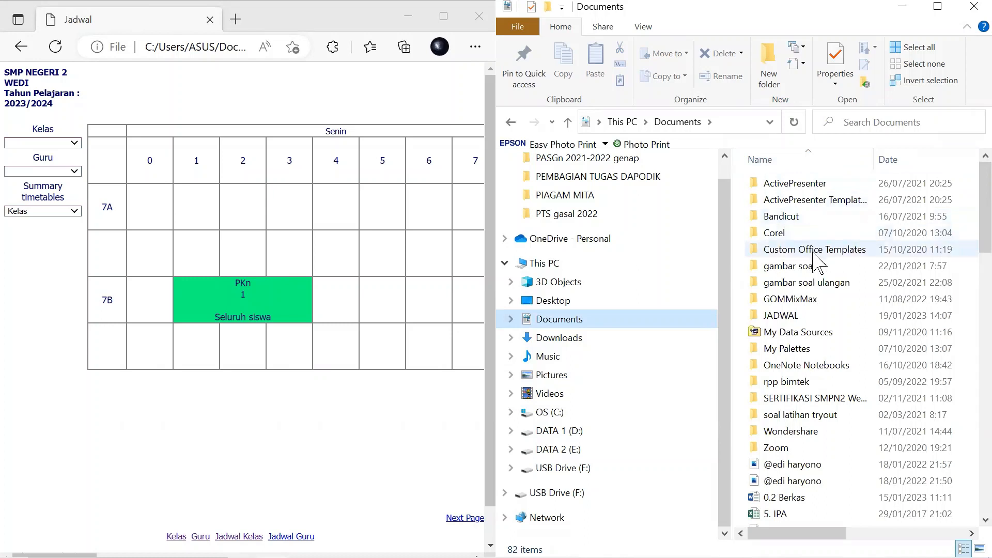
double_click(807, 317)
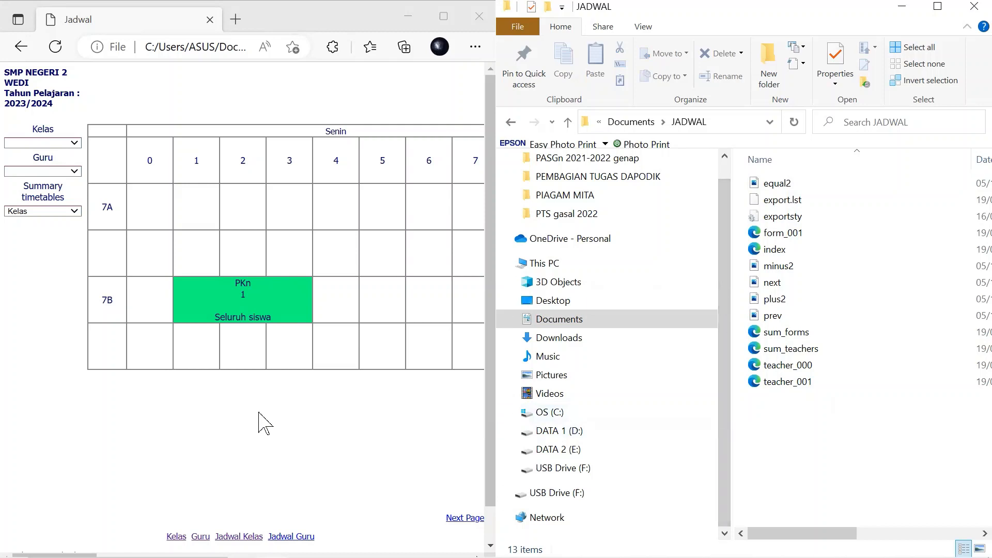
Switch back to aSc Timetables, dismiss the HTML export confirmation and return to the main commands
click(282, 407)
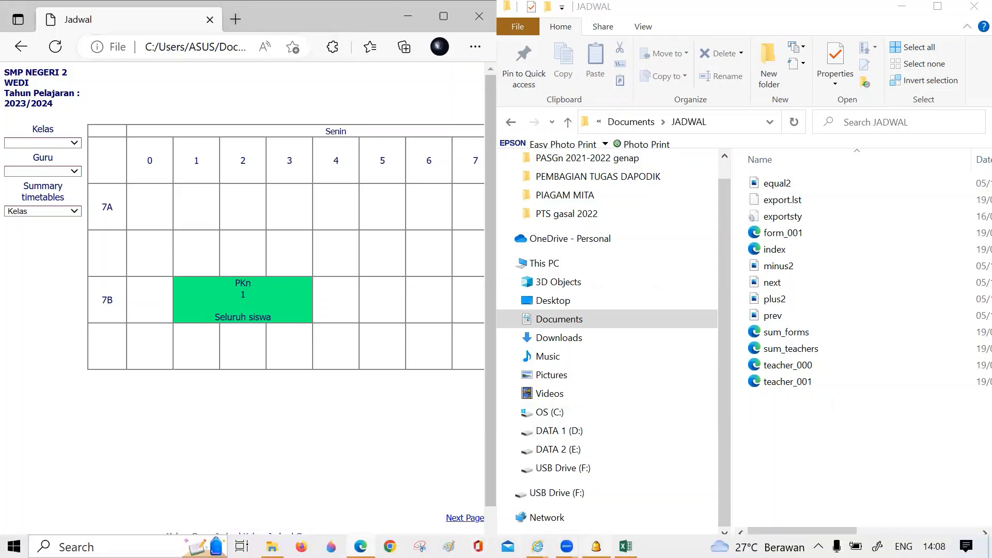
click(596, 547)
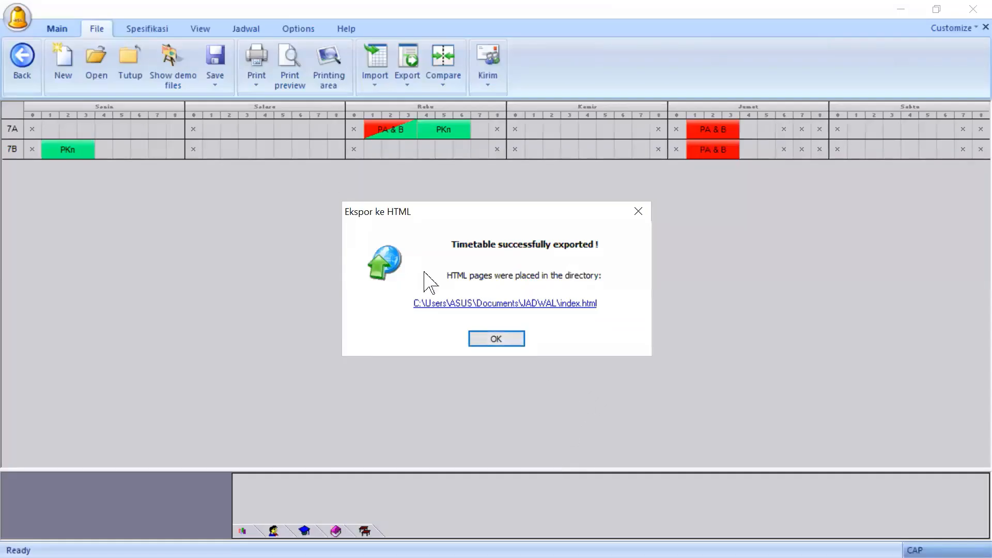
click(492, 339)
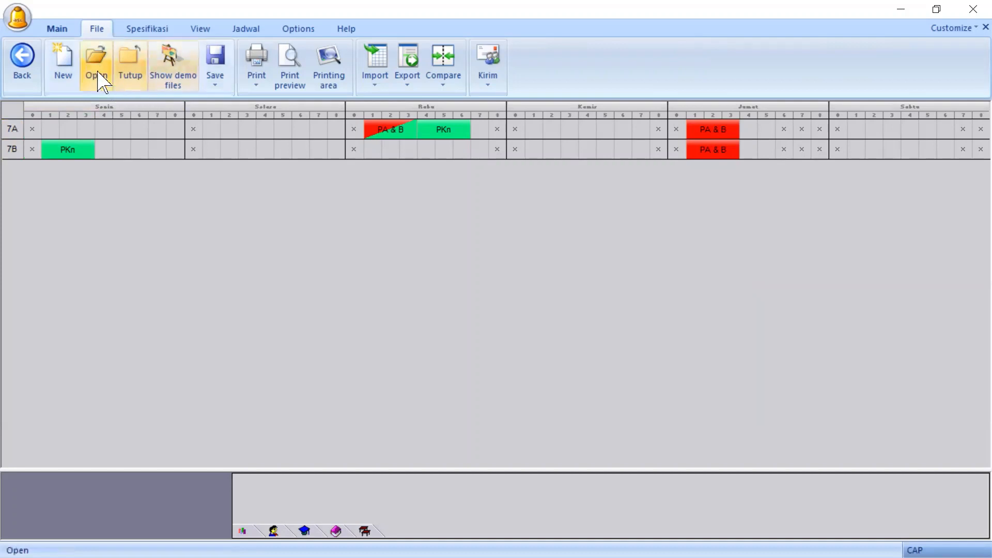
click(58, 29)
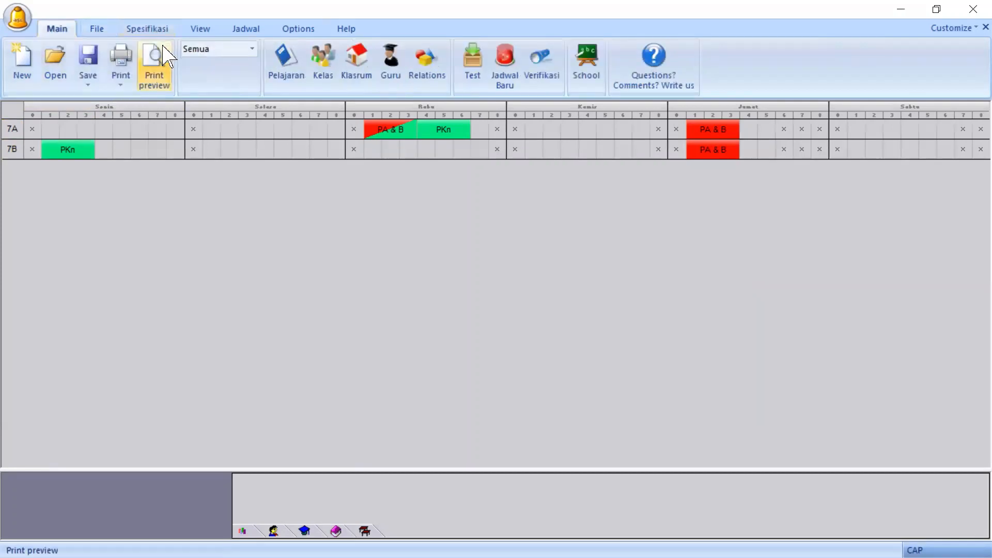